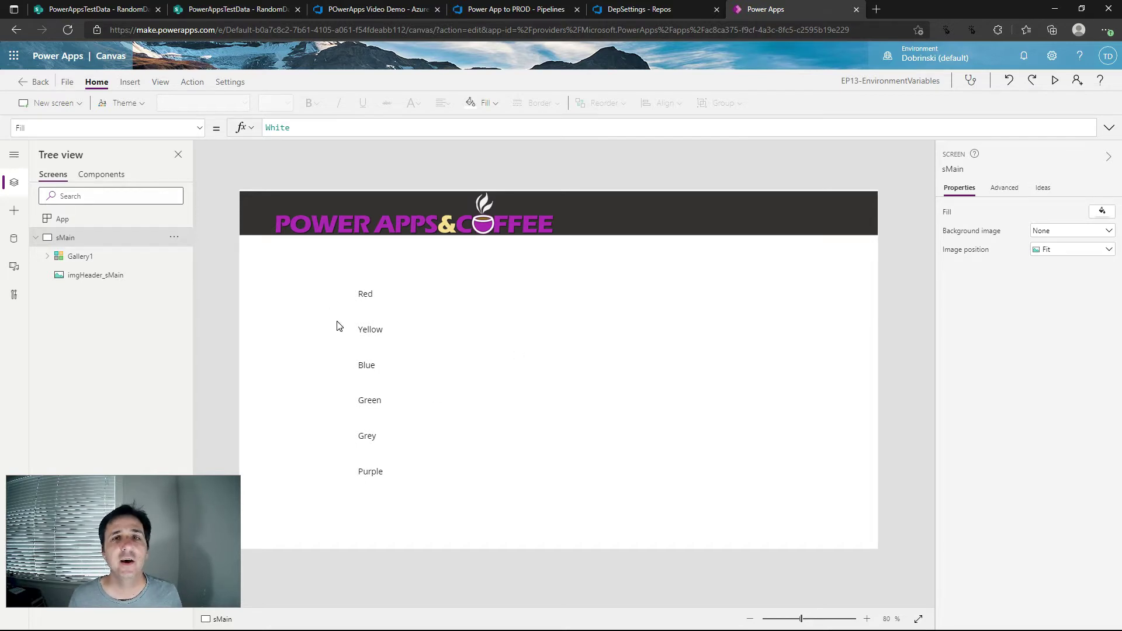
Open the app's data sources and check the RandomDataList-TEST connection behind the colour gallery
left_click(10, 244)
mouse_move(109, 223)
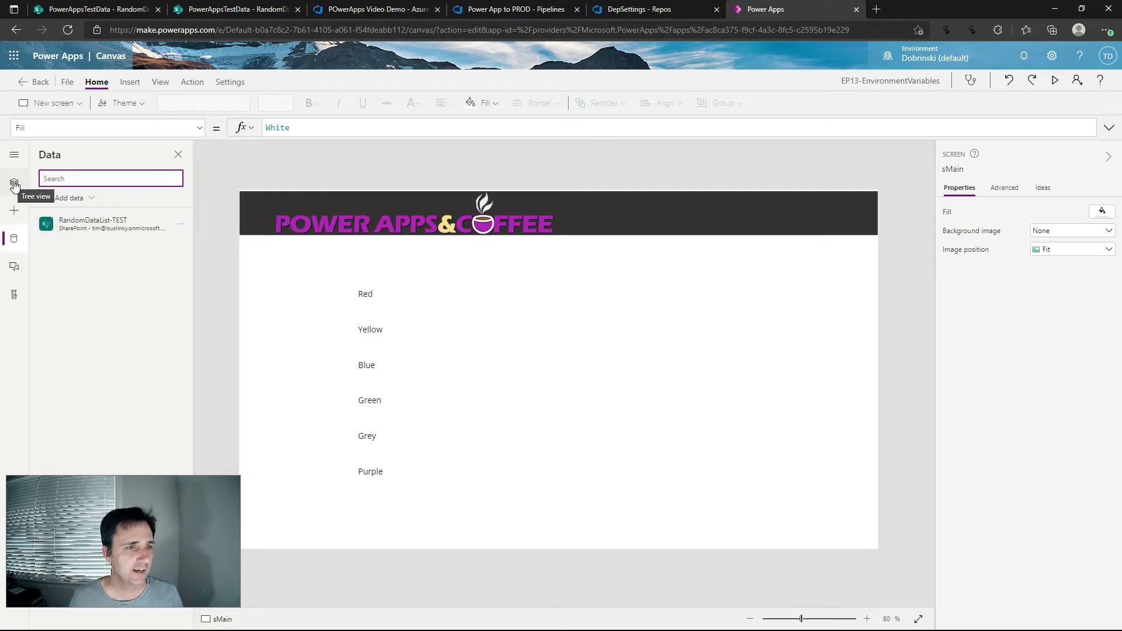
left_click(68, 82)
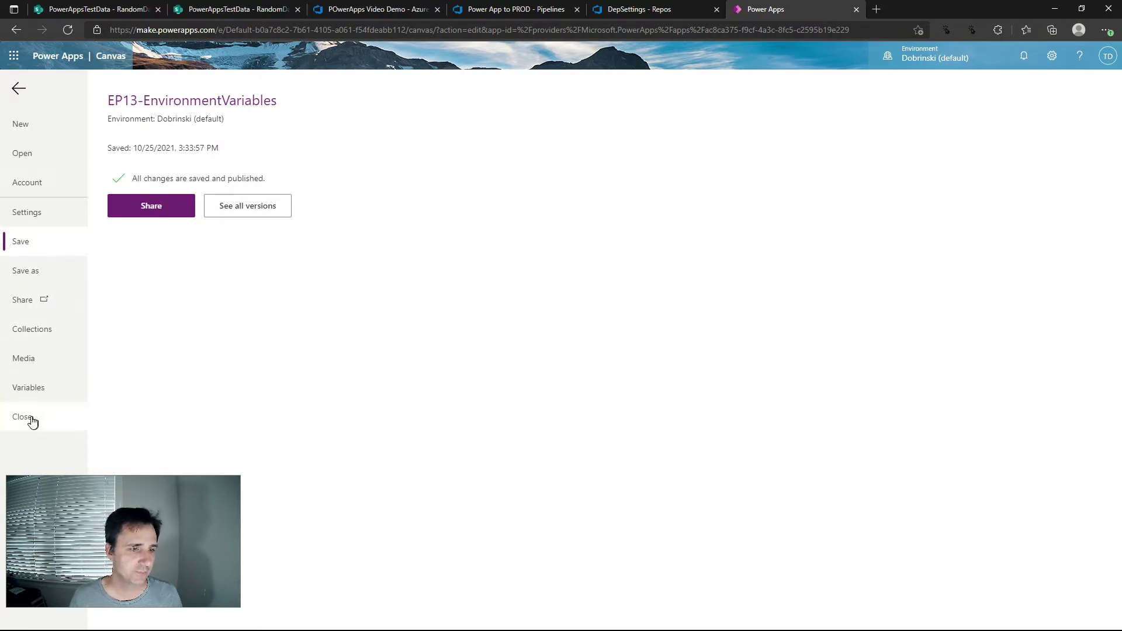
left_click(21, 92)
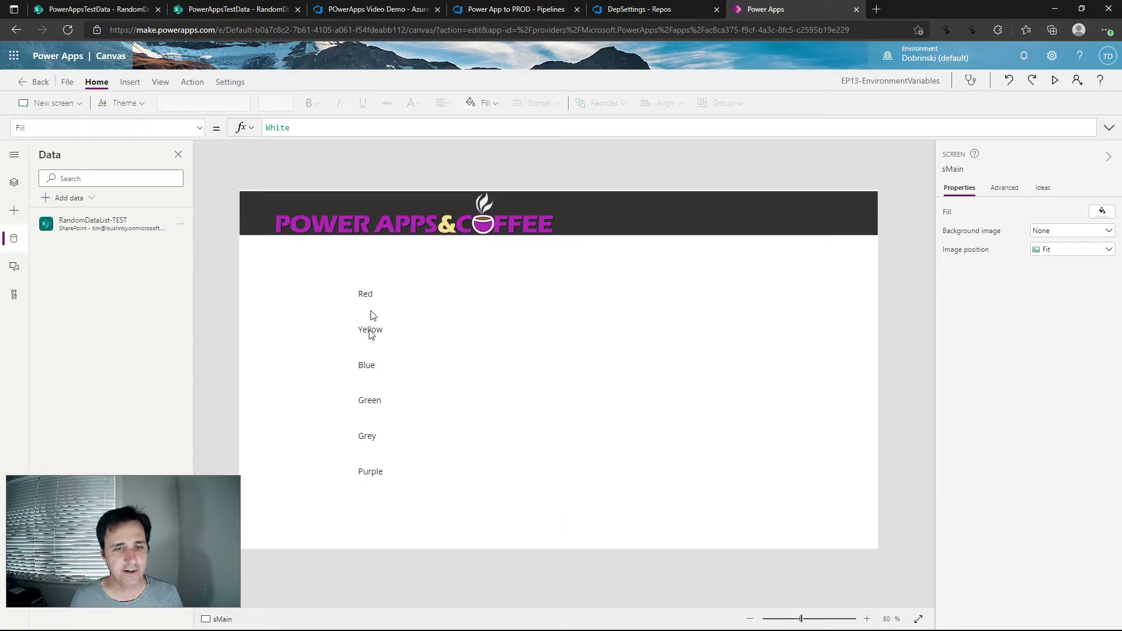
left_click(504, 424)
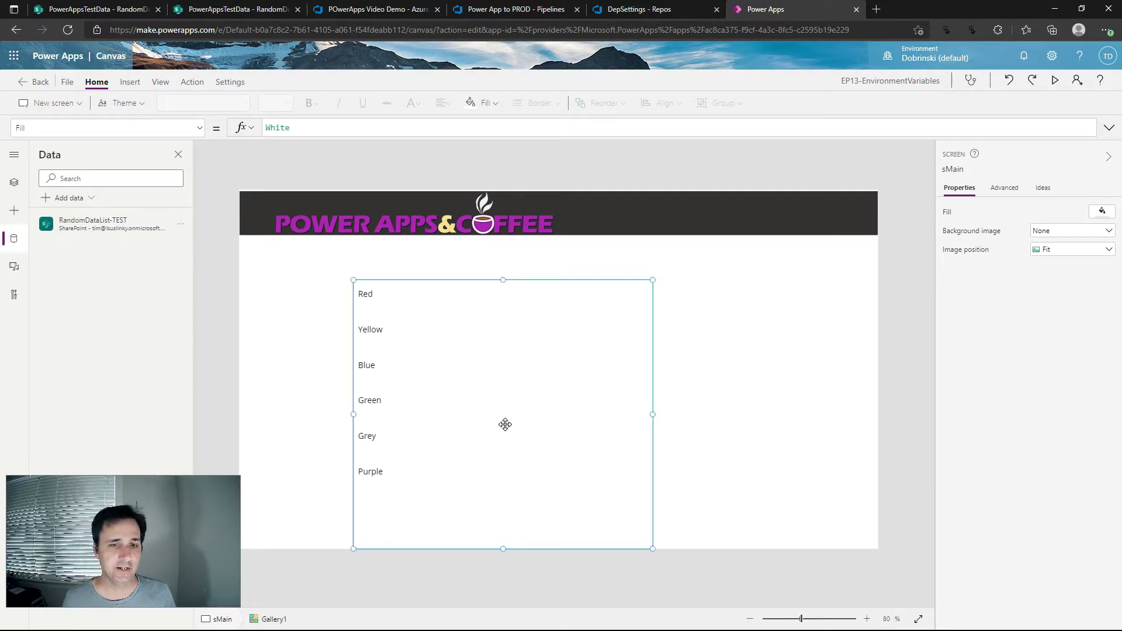
left_click(262, 279)
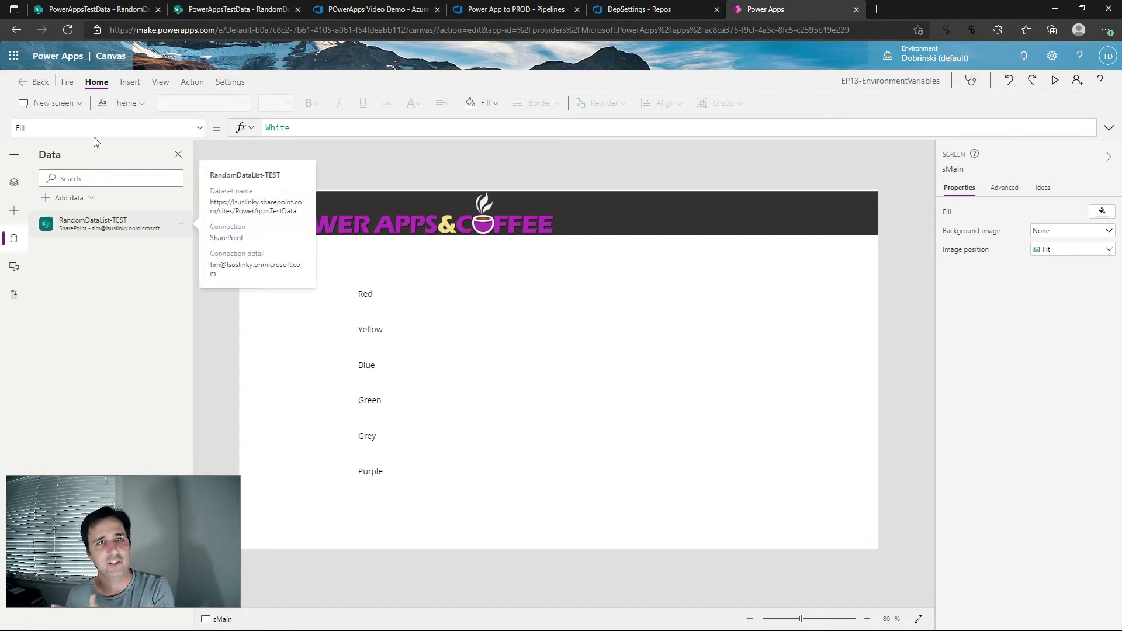
View the RandomDataList-TEST and RandomDataList-PROD lists in SharePoint and return to the Power Apps editor
left_click(110, 10)
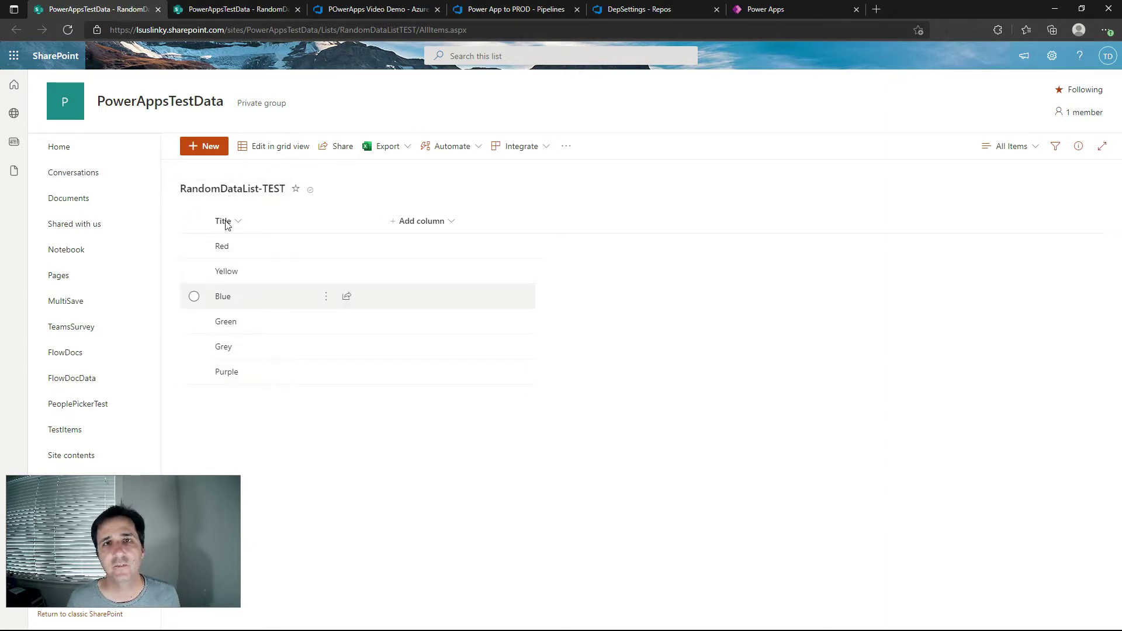
left_click(211, 12)
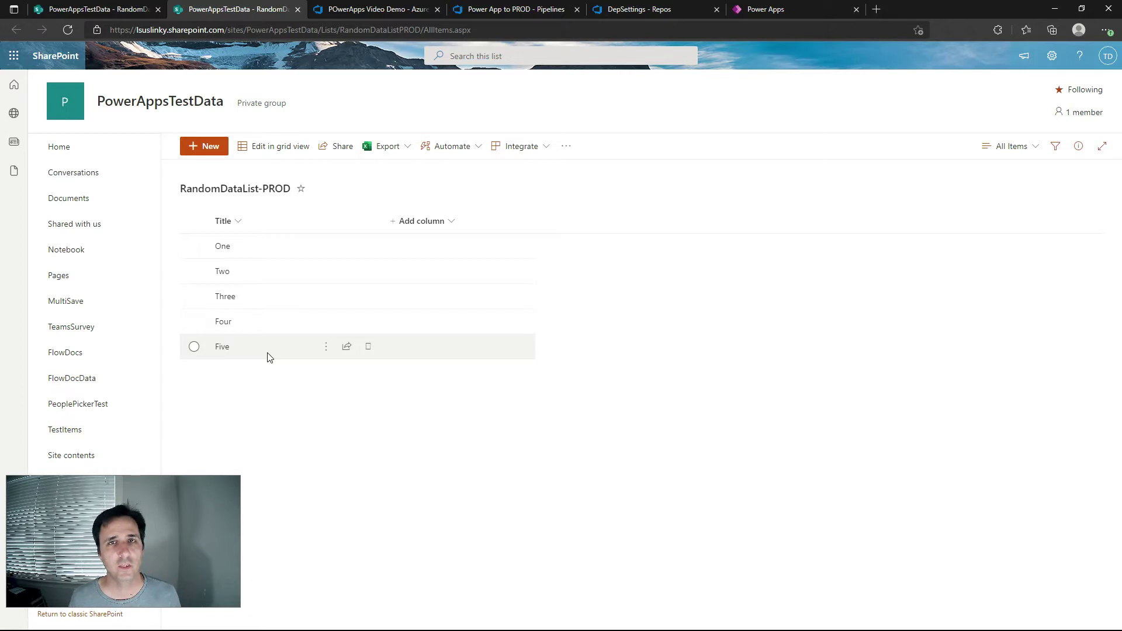
left_click(797, 8)
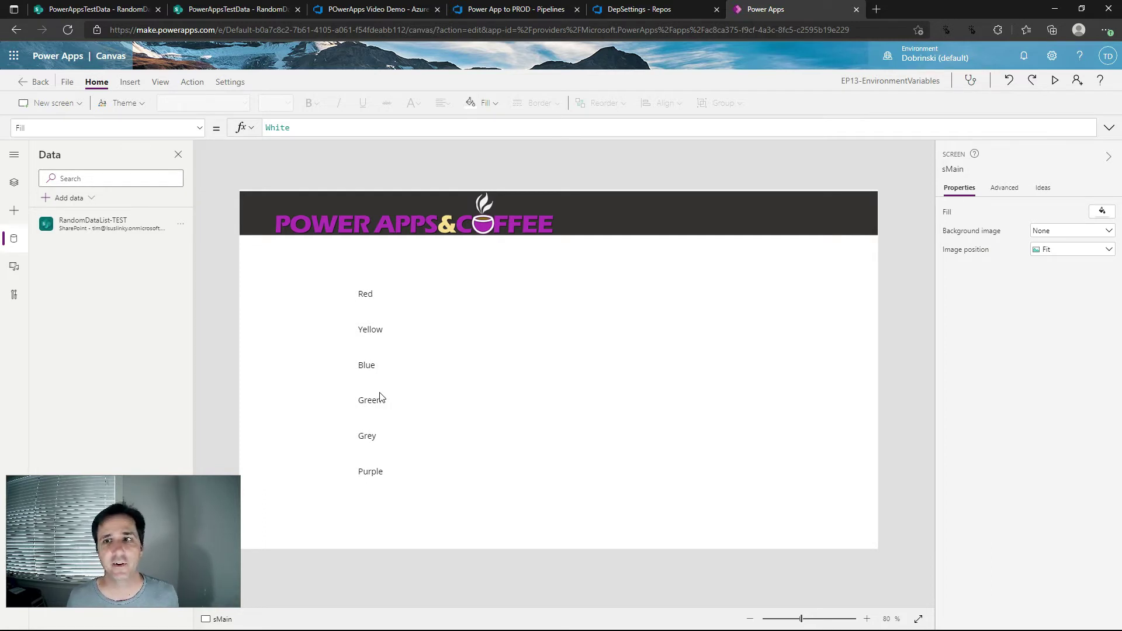
Close the EP13-EnvironmentVariables app and open the Variables solution to view its objects
left_click(69, 83)
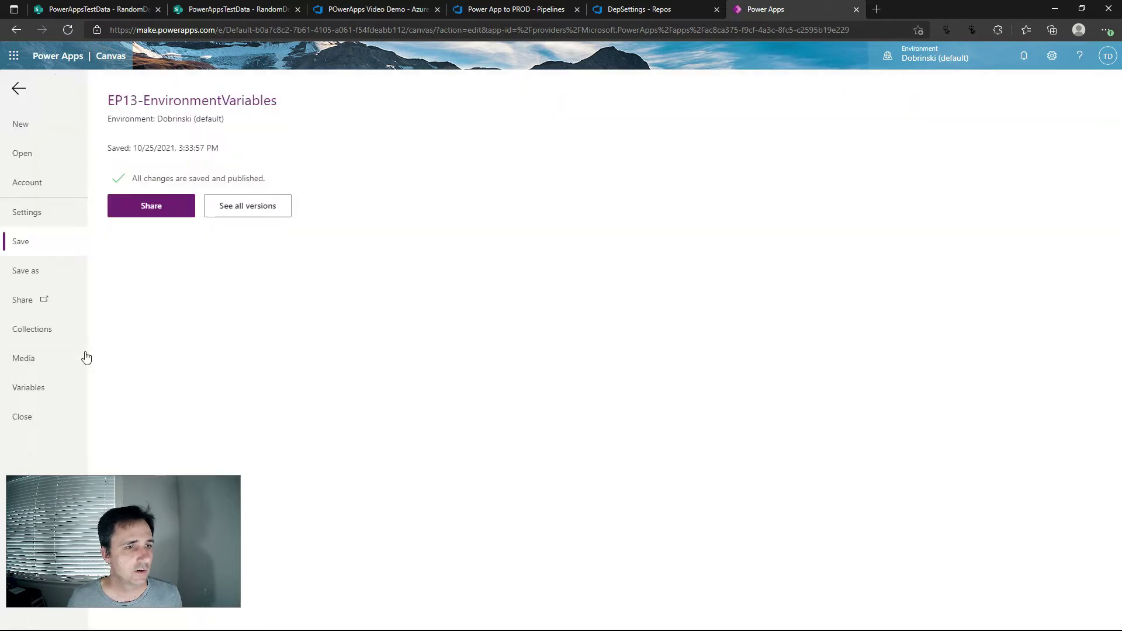
left_click(26, 417)
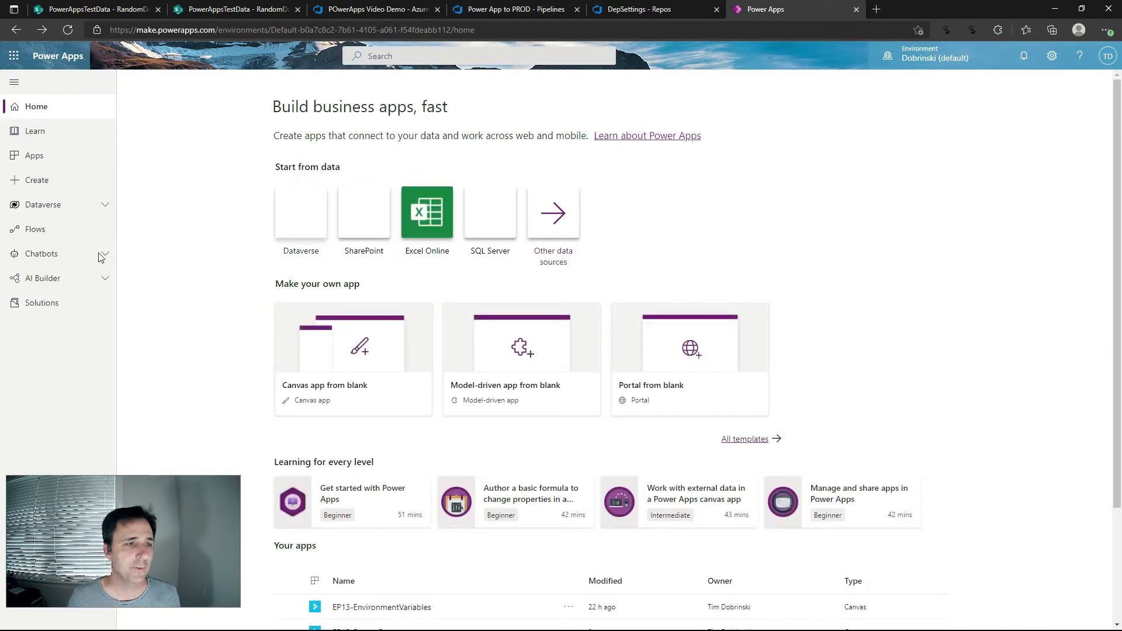
left_click(41, 303)
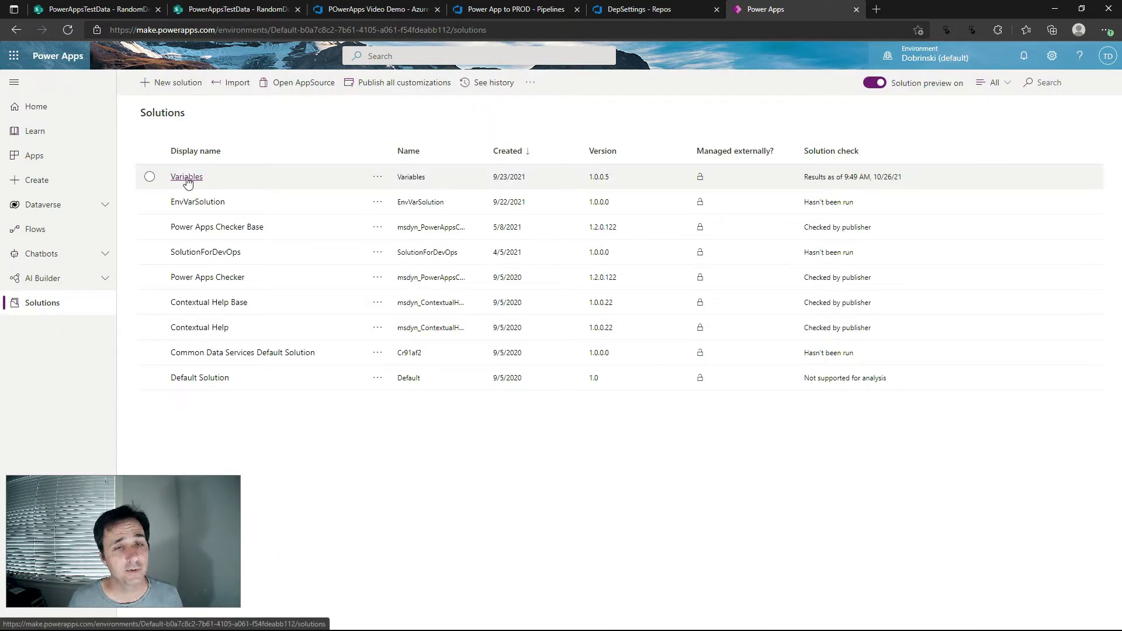
left_click(187, 177)
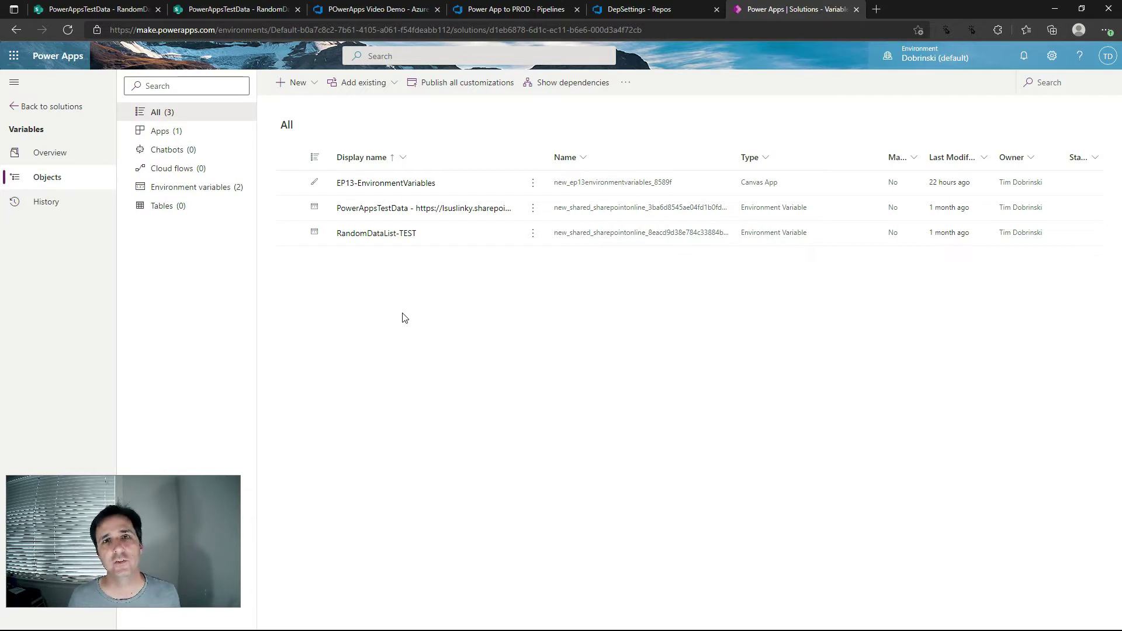
Switch to Azure DevOps and review the variables and tasks of the POwerApps Video Demo build pipeline
left_click(367, 12)
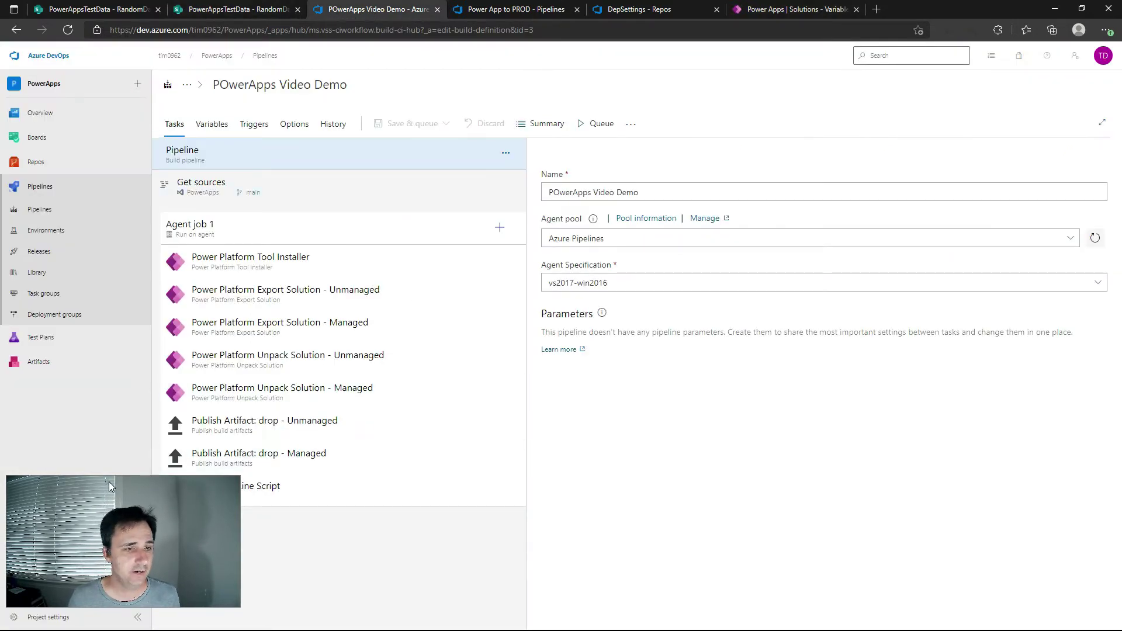
left_click_drag(106, 485, 970, 491)
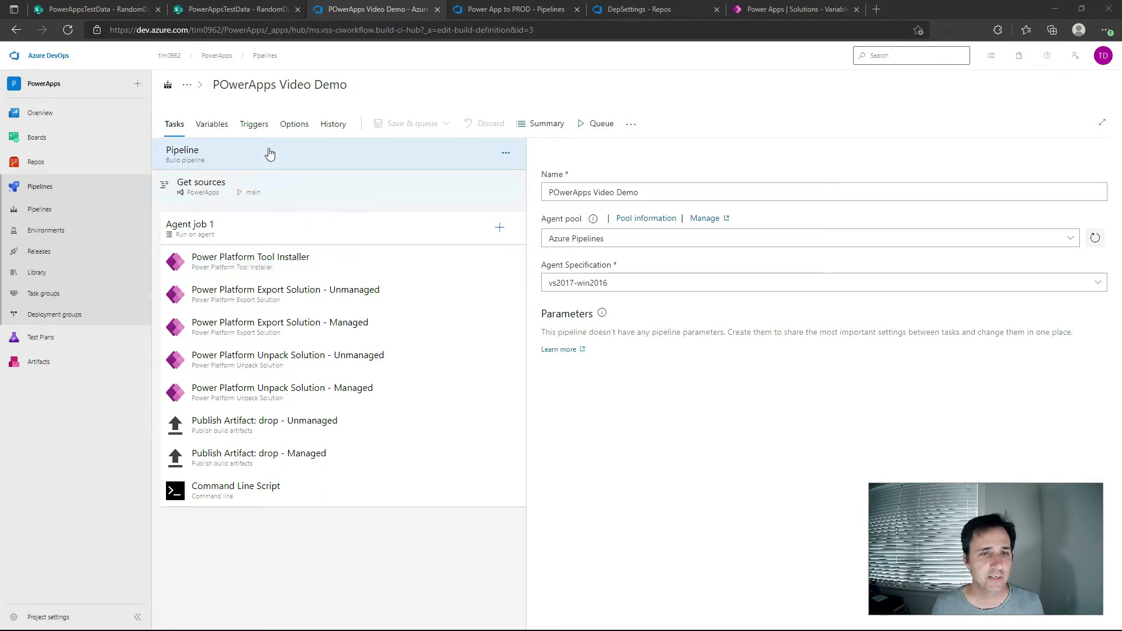
left_click(213, 125)
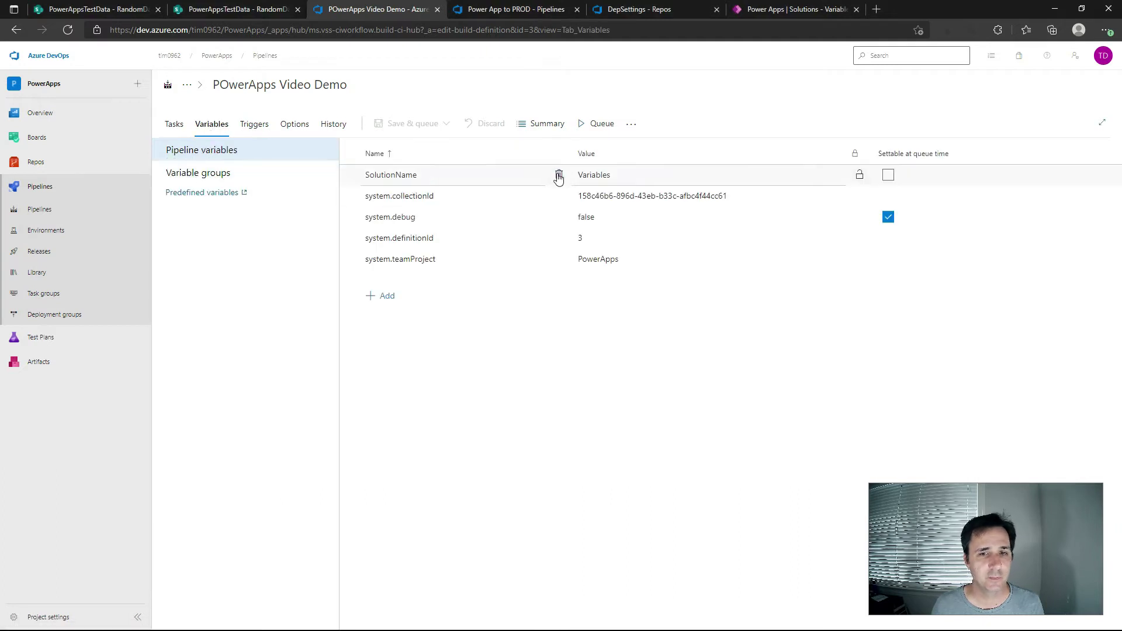
left_click(172, 123)
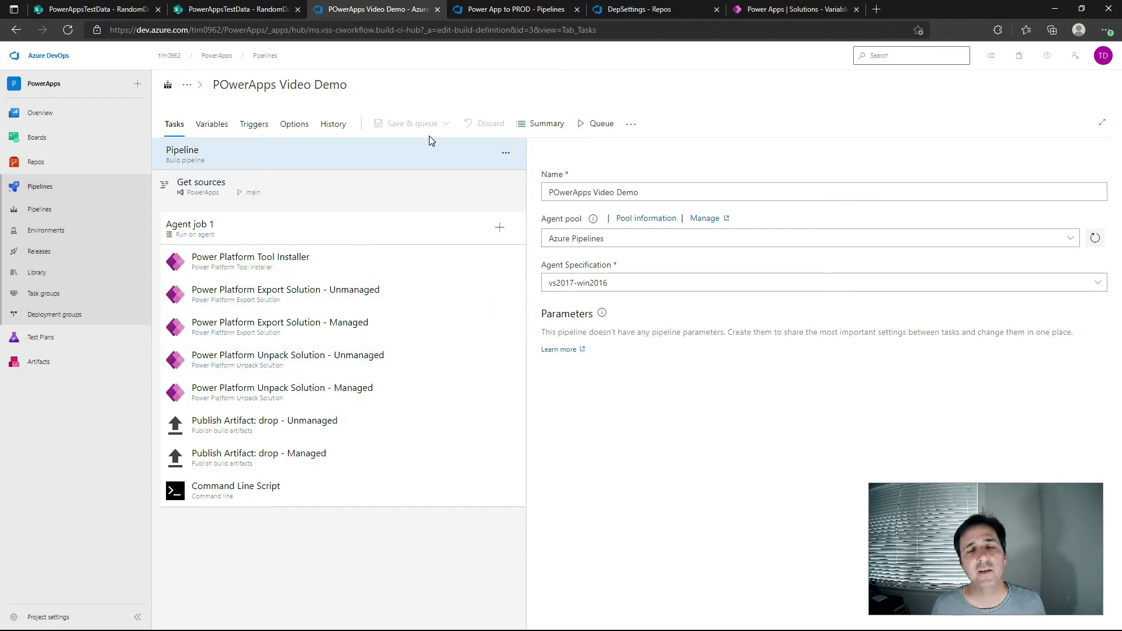
In the Power App to PROD release, review the Pack Solution task and enable the deployment settings file for Power Platform Import Solution
left_click(501, 12)
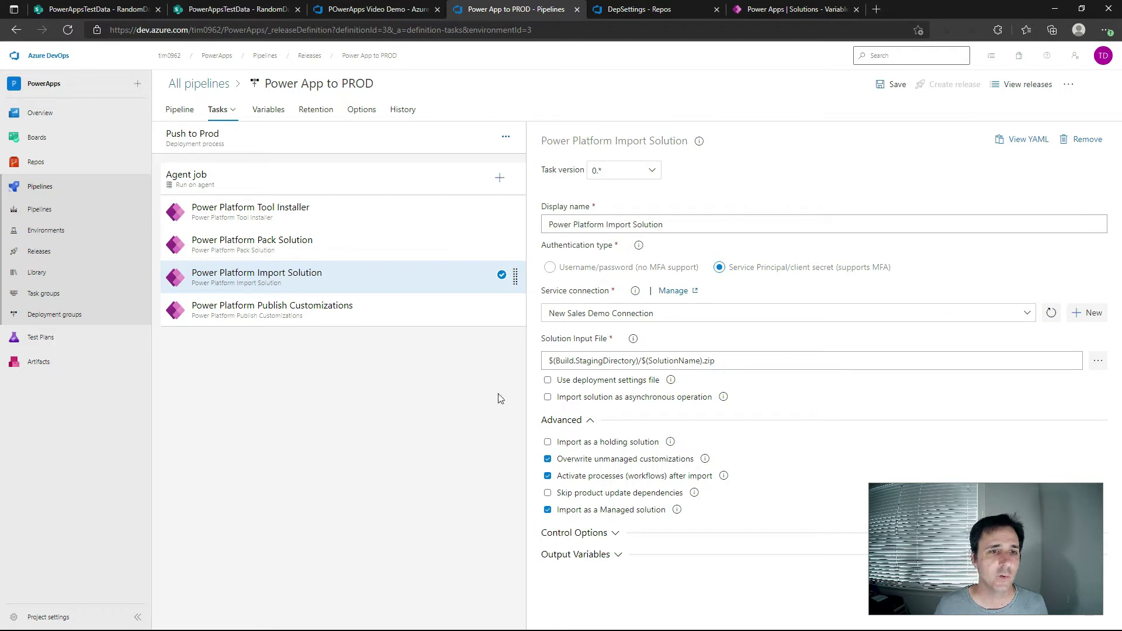
left_click(385, 218)
left_click(363, 251)
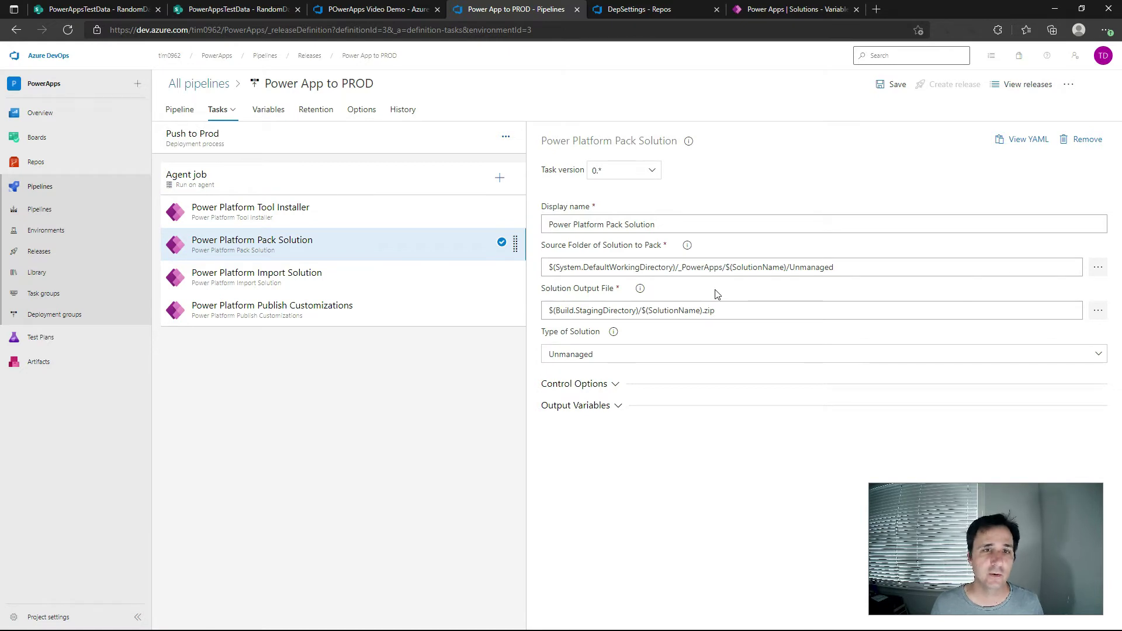
left_click(386, 277)
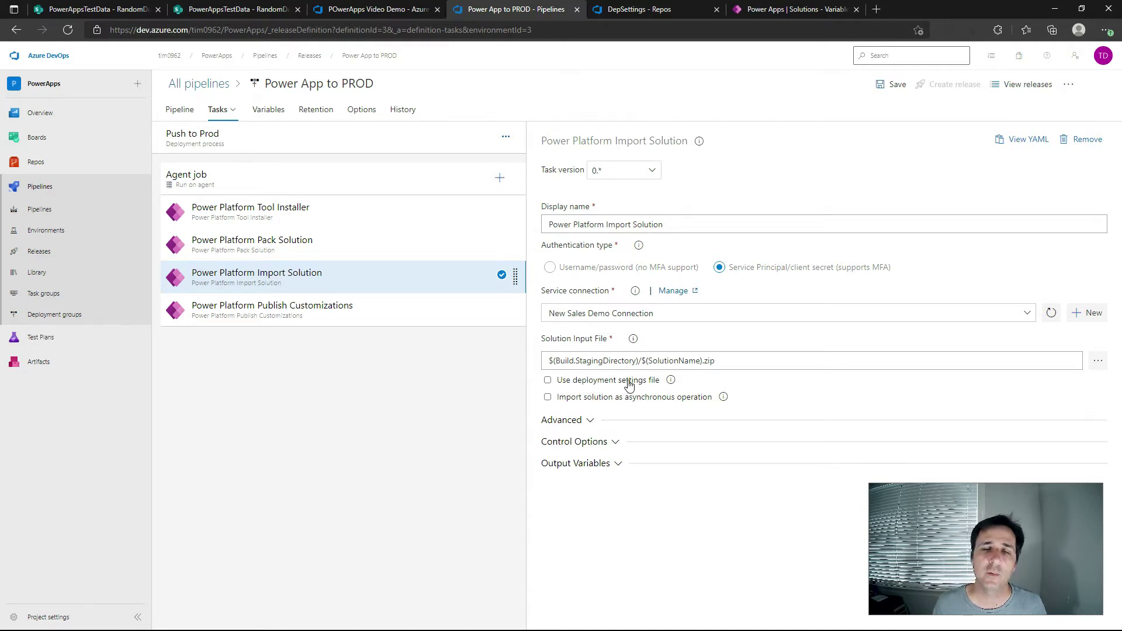
left_click(548, 379)
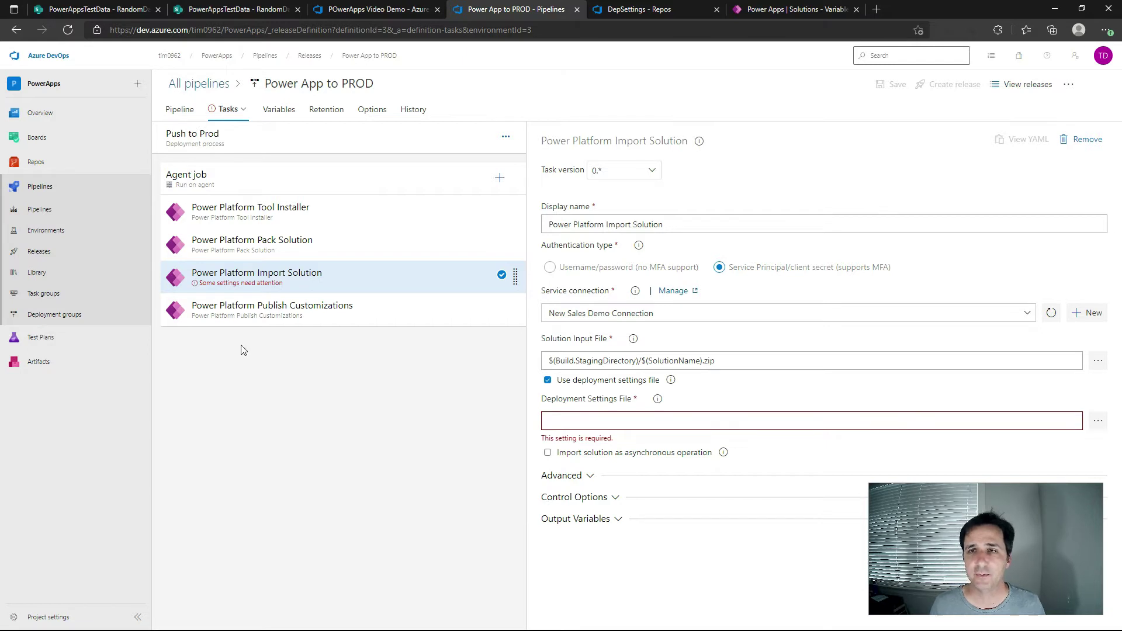
Switch back to Power Apps, start exporting the Variables solution and publish all its changes
left_click(760, 11)
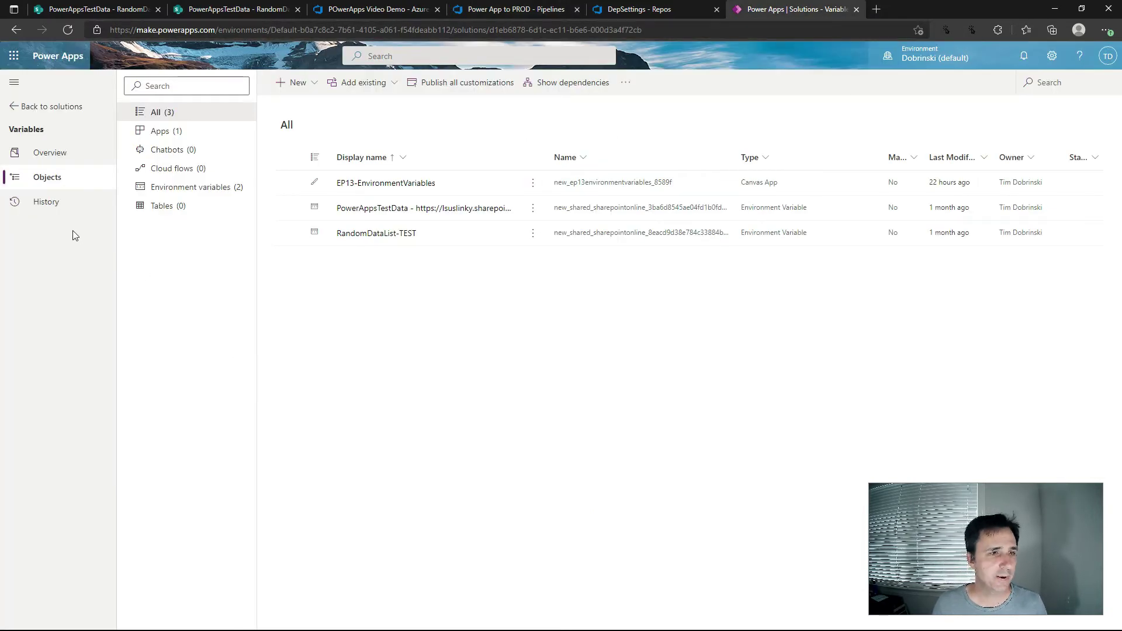
left_click(18, 108)
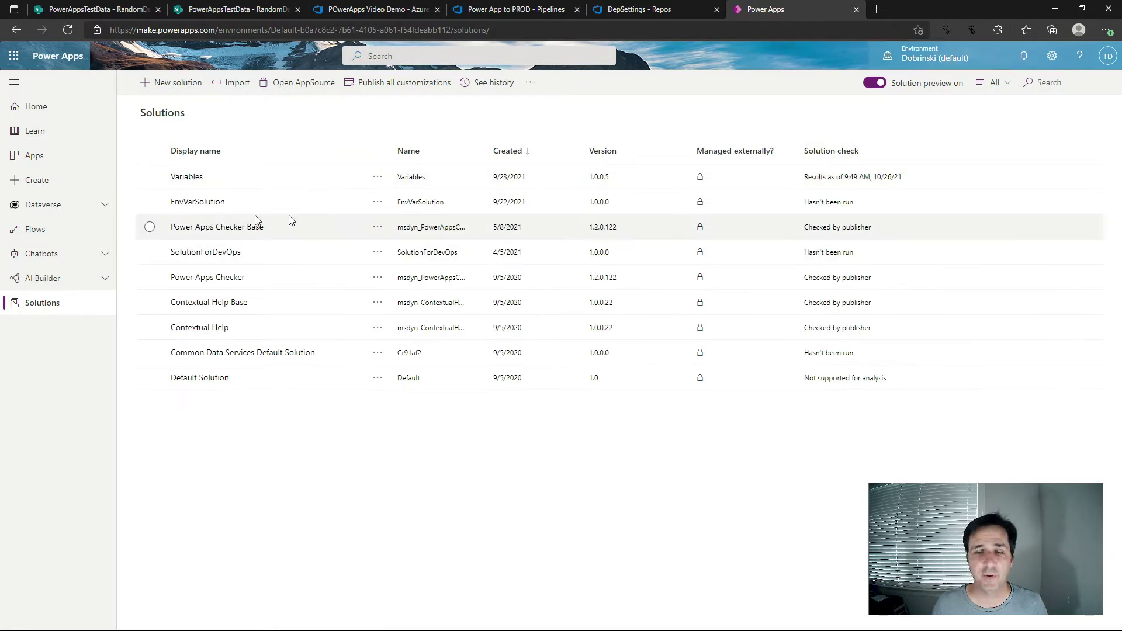
left_click(149, 176)
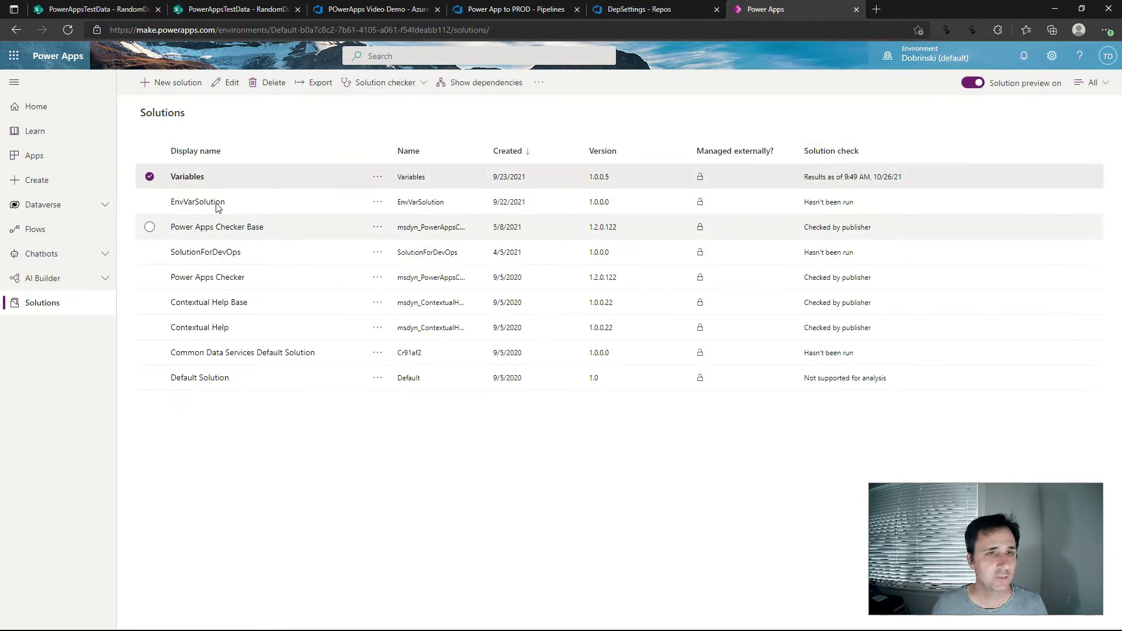
left_click(311, 86)
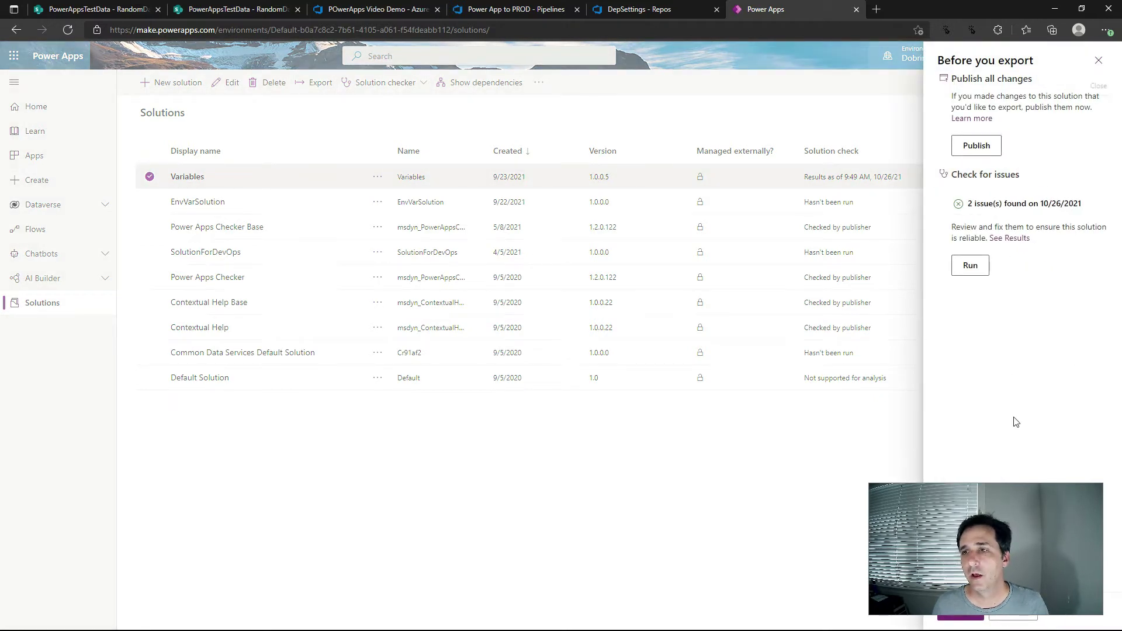
left_click_drag(965, 487, 124, 490)
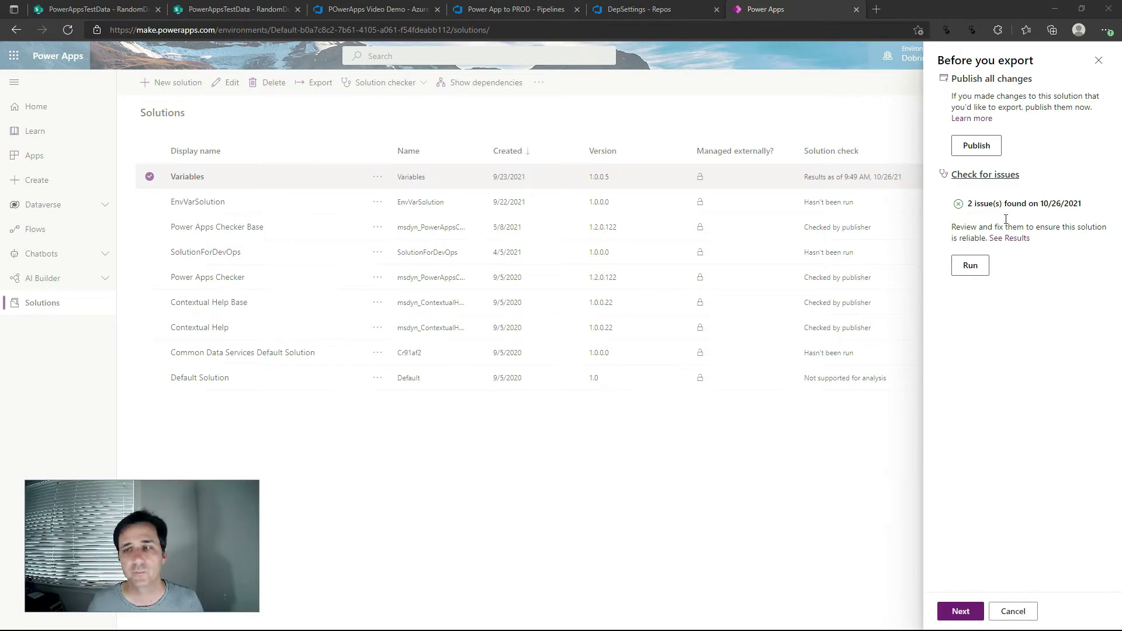
left_click(979, 147)
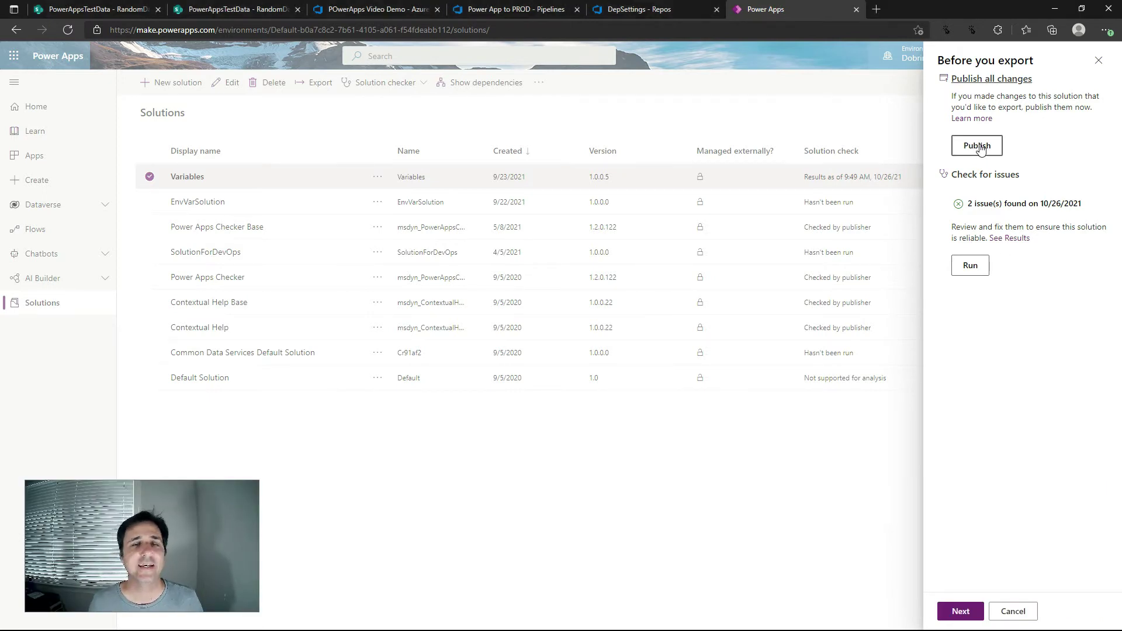
left_click(980, 148)
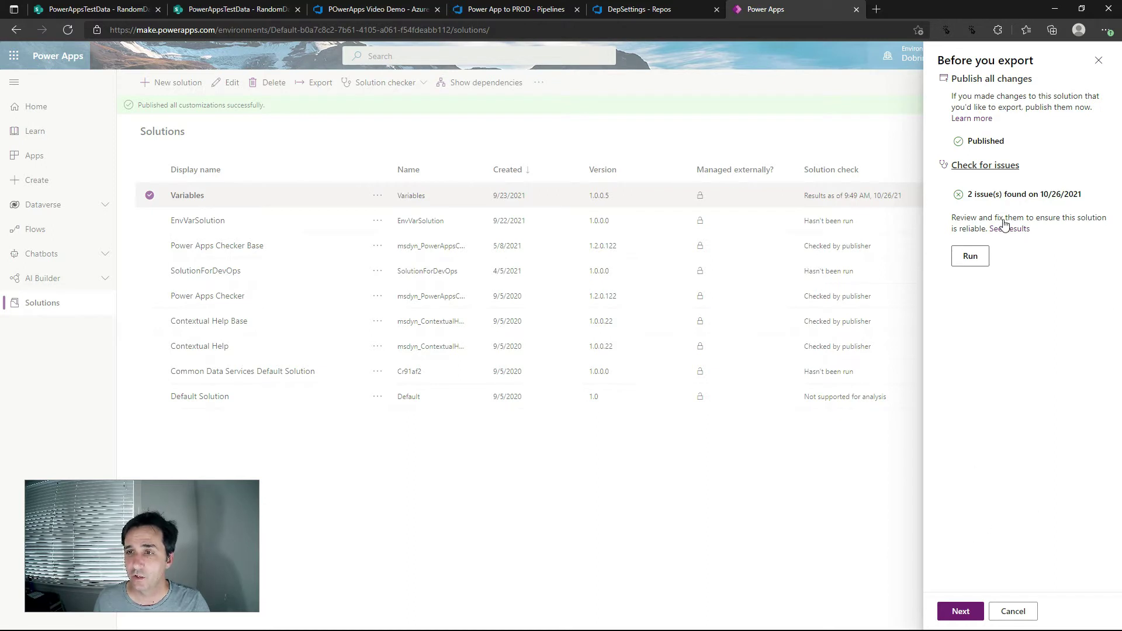
Export the Variables solution as unmanaged with version 1.0.0.6 and download the zip file
left_click(967, 612)
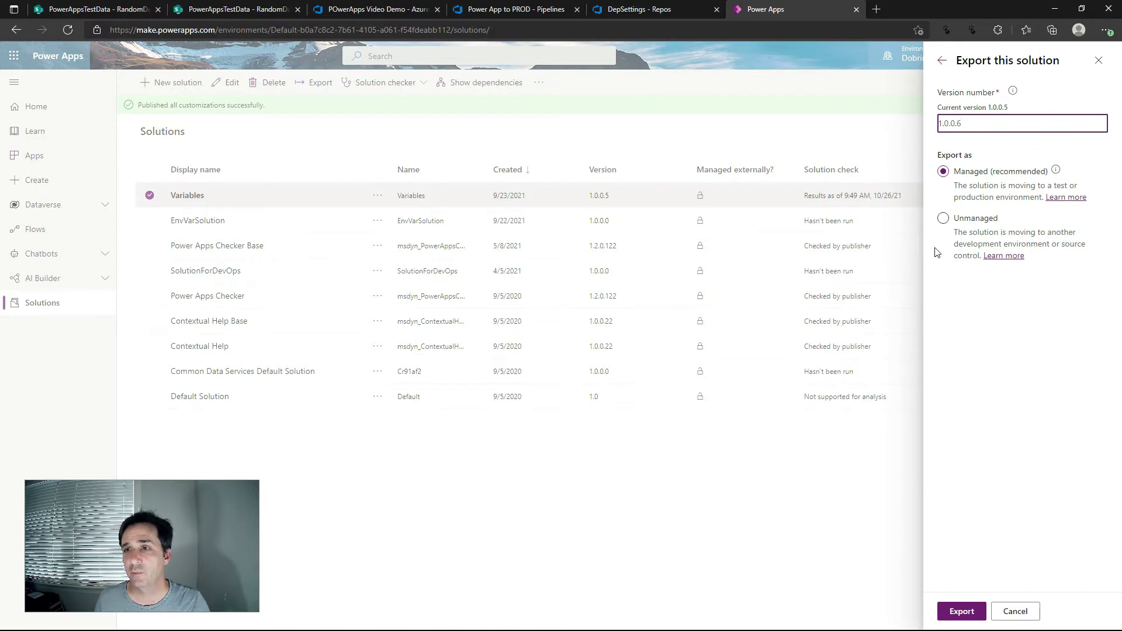
left_click(943, 222)
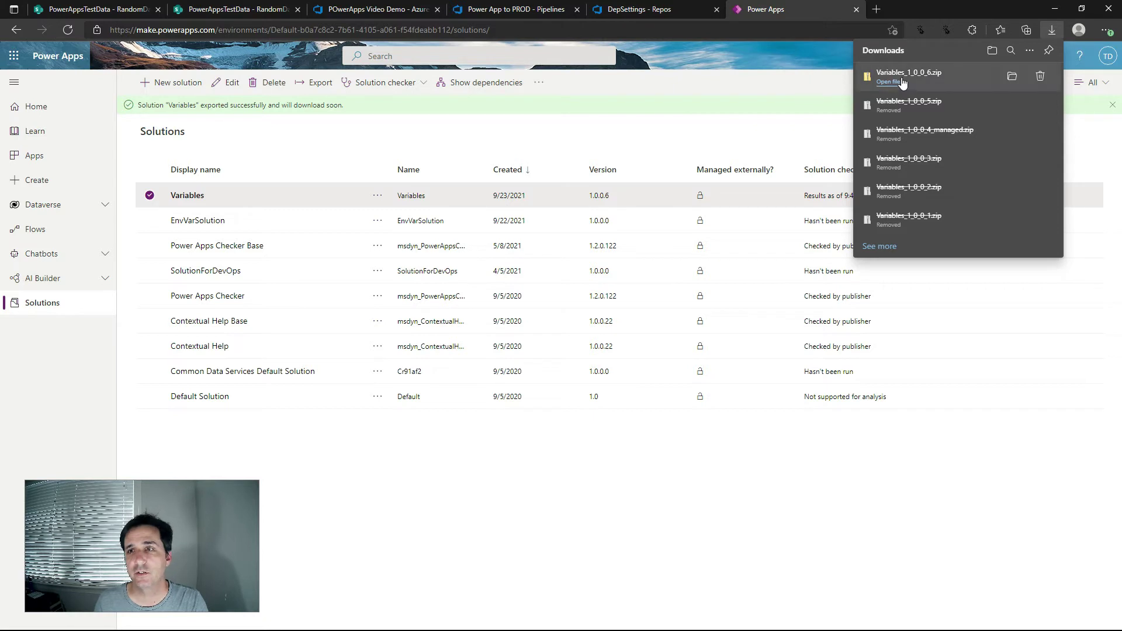
left_click(1052, 30)
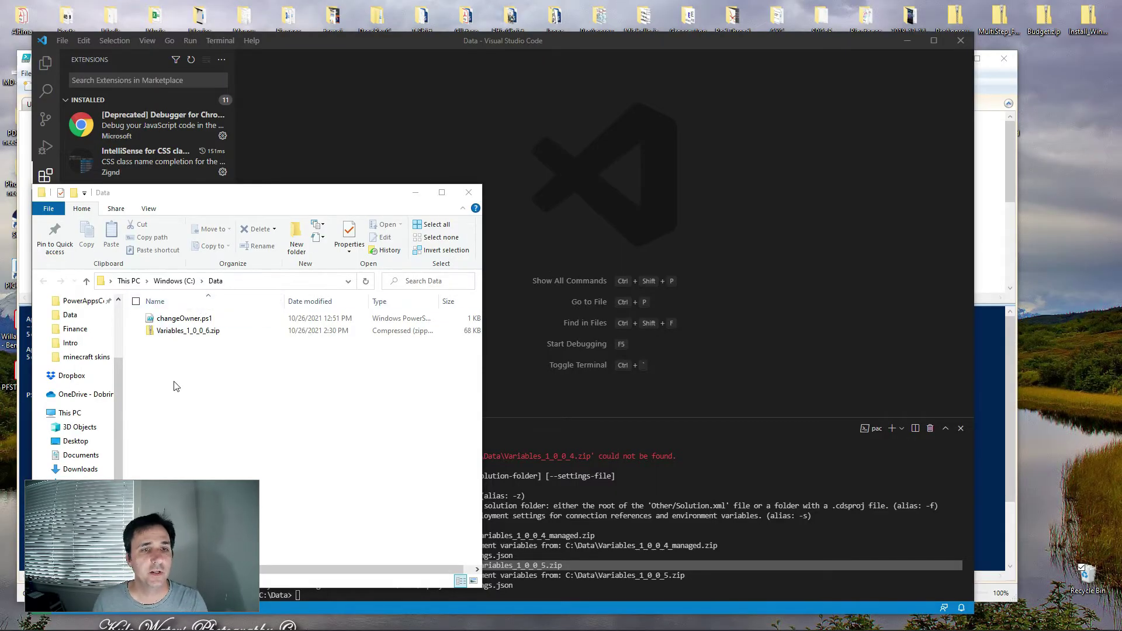
Switch to Visual Studio Code and view the details of the installed Power Platform Tools extension
left_click_drag(211, 198, 228, 77)
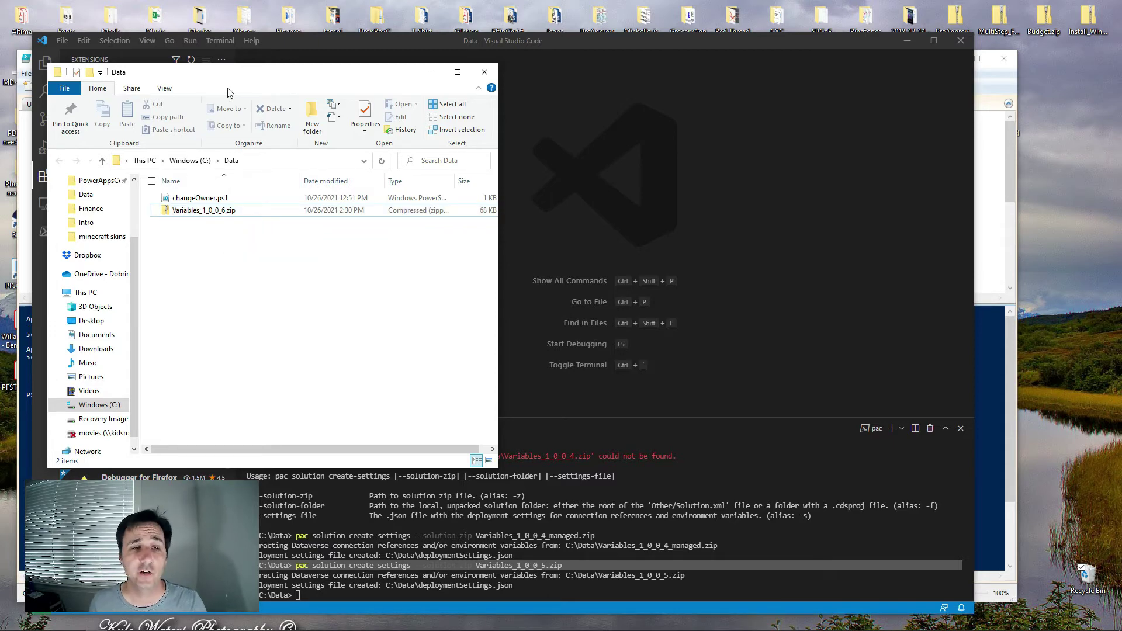
left_click(352, 48)
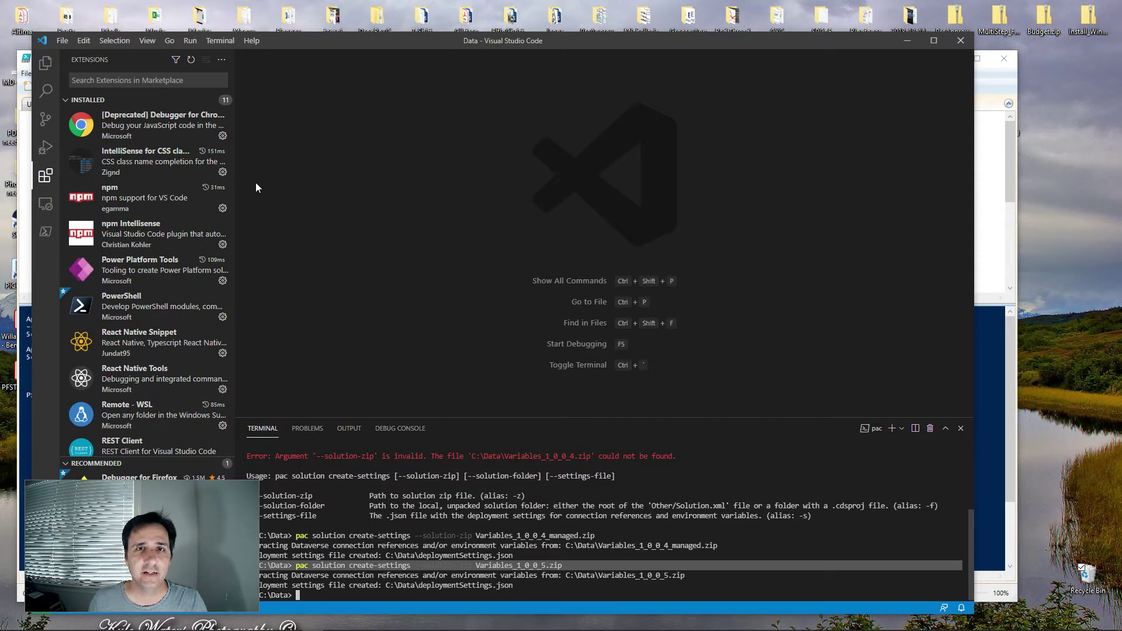
left_click(138, 274)
left_click(139, 273)
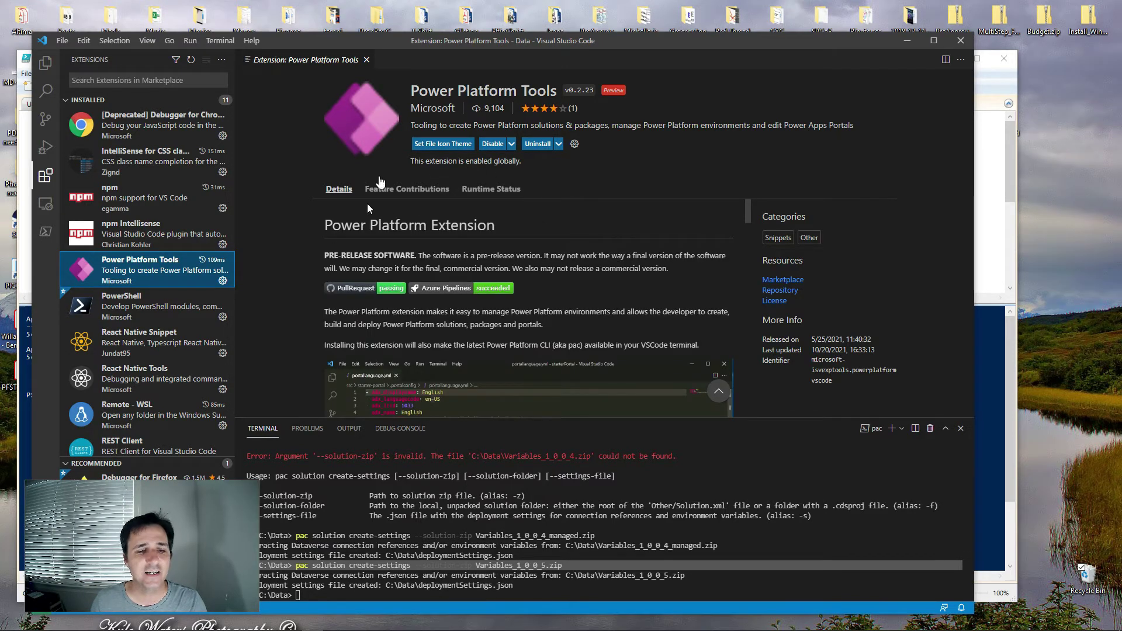
Show the files of the Data folder in the Visual Studio Code workspace
left_click_drag(447, 40, 489, 26)
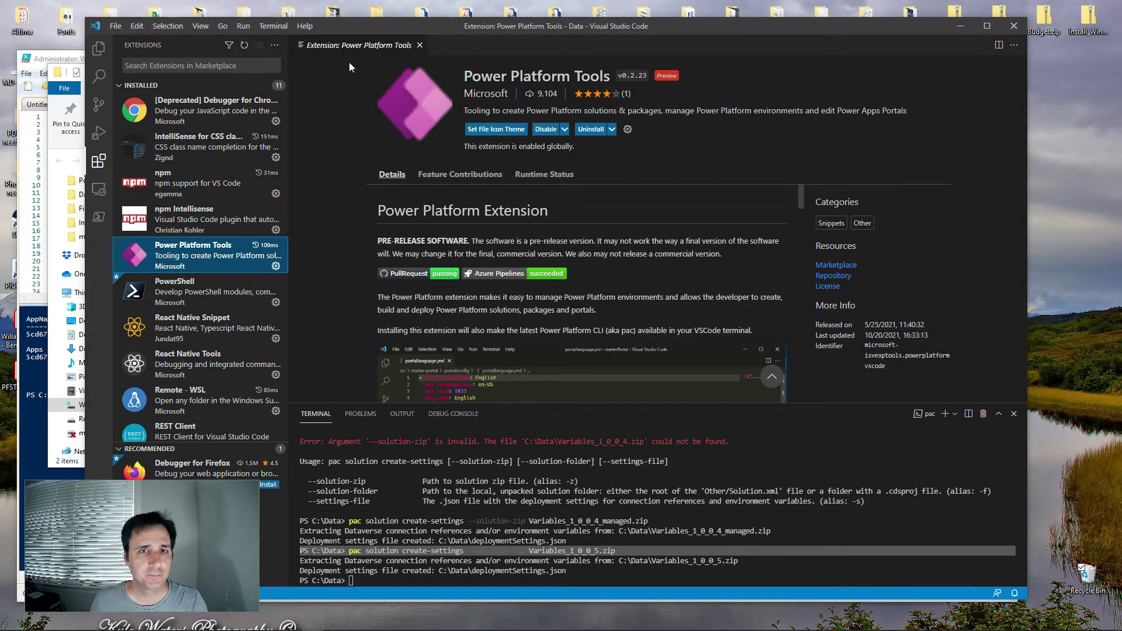
left_click(98, 48)
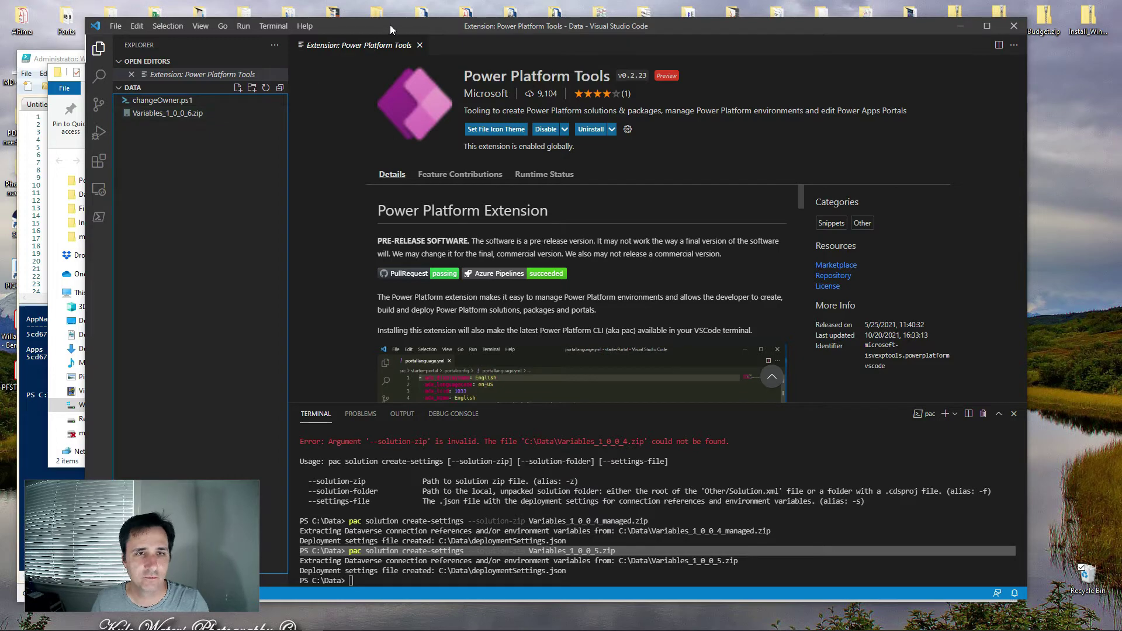
Generate the deployment settings file in the terminal with pac solution create-settings --solution-zip Variables_1_0_0_6.zip
left_click_drag(396, 26, 404, 21)
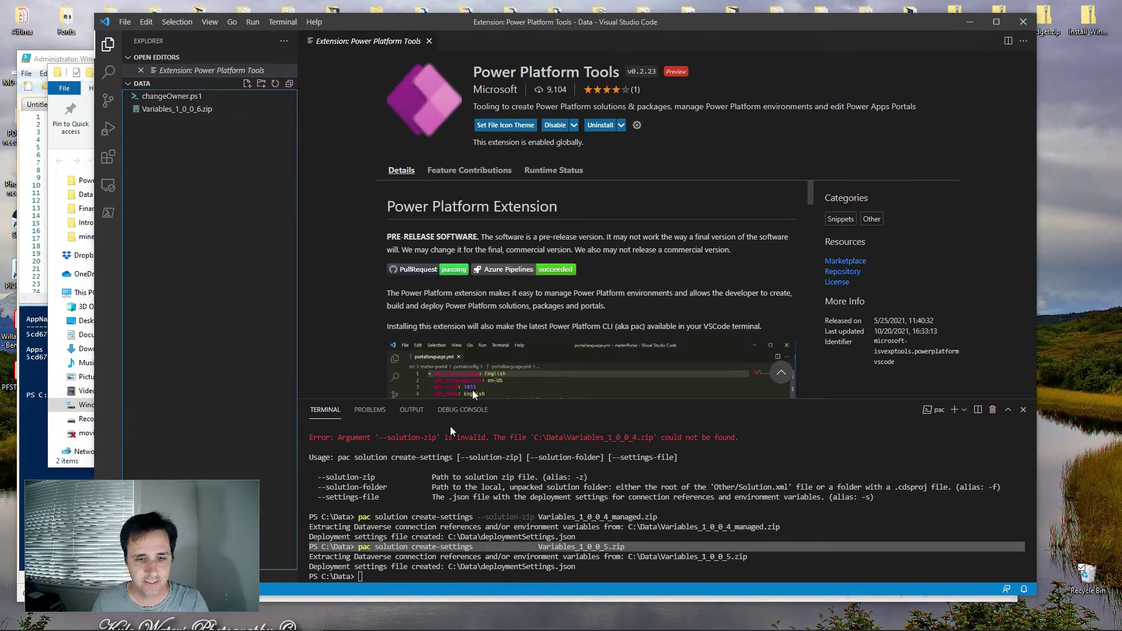
left_click(409, 575)
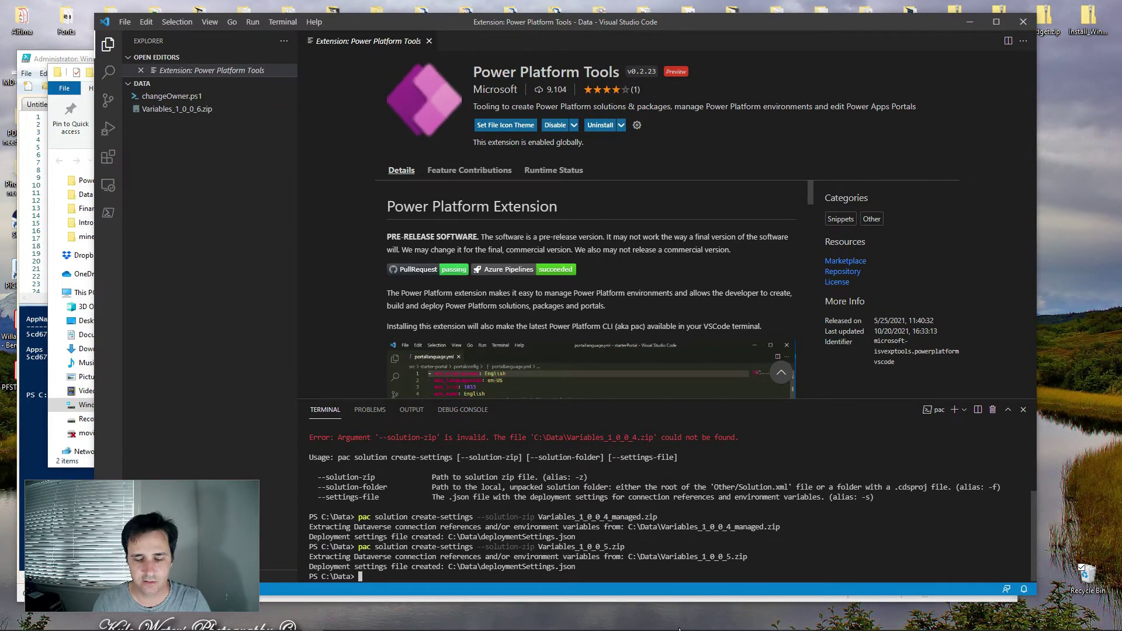
key("Up")
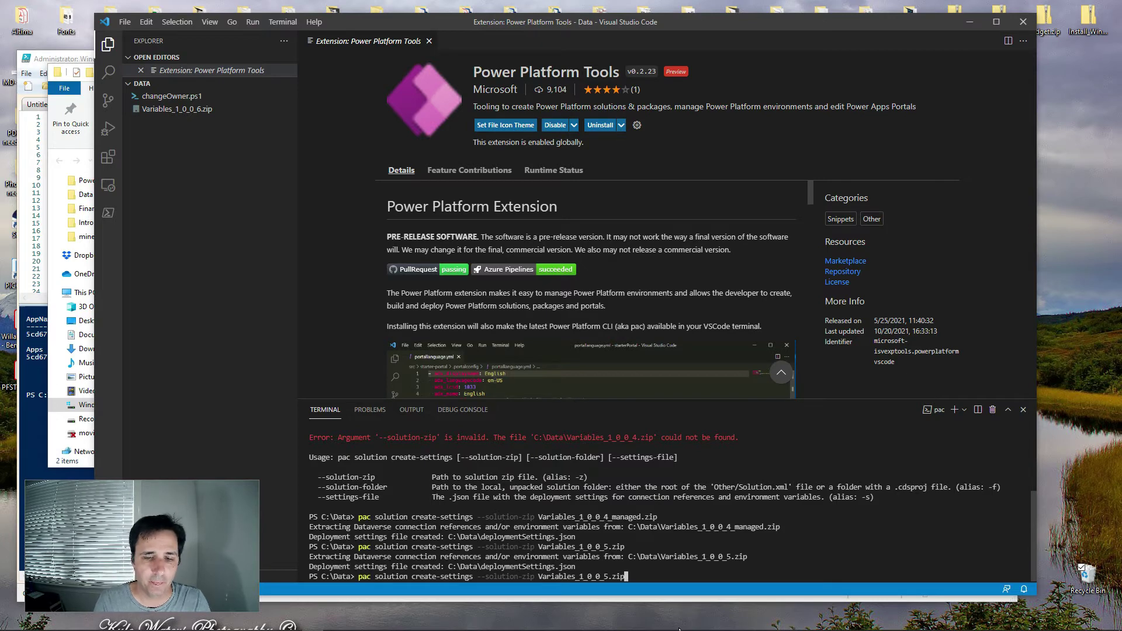
key("Left")
key("Left")
key("Left")
key("Left")
key("BackSpace")
type("6")
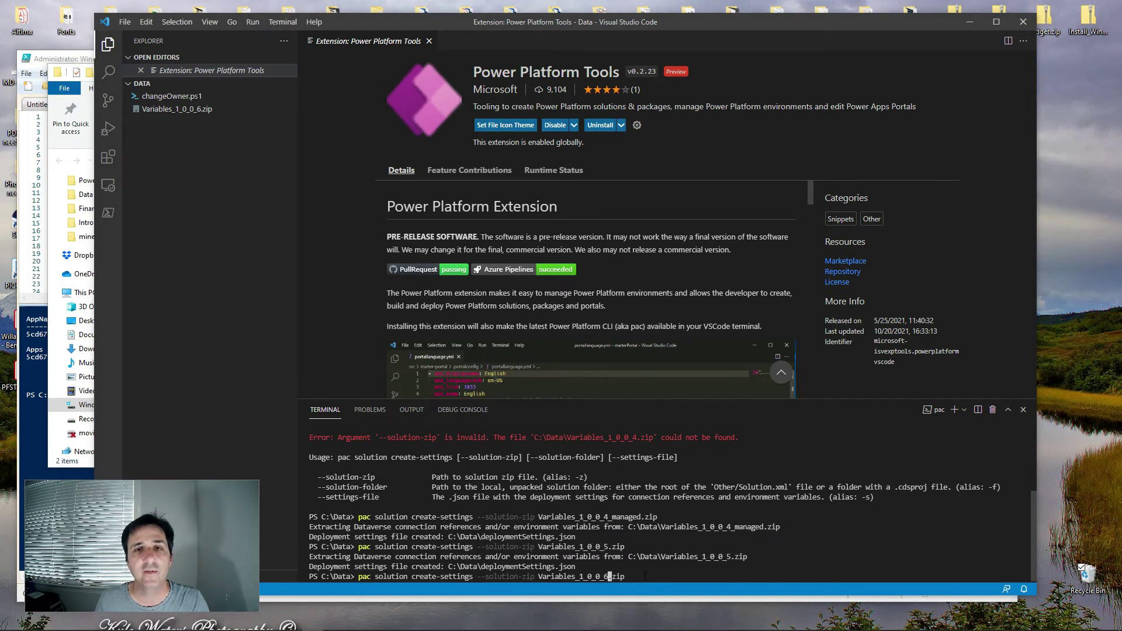
key("Return")
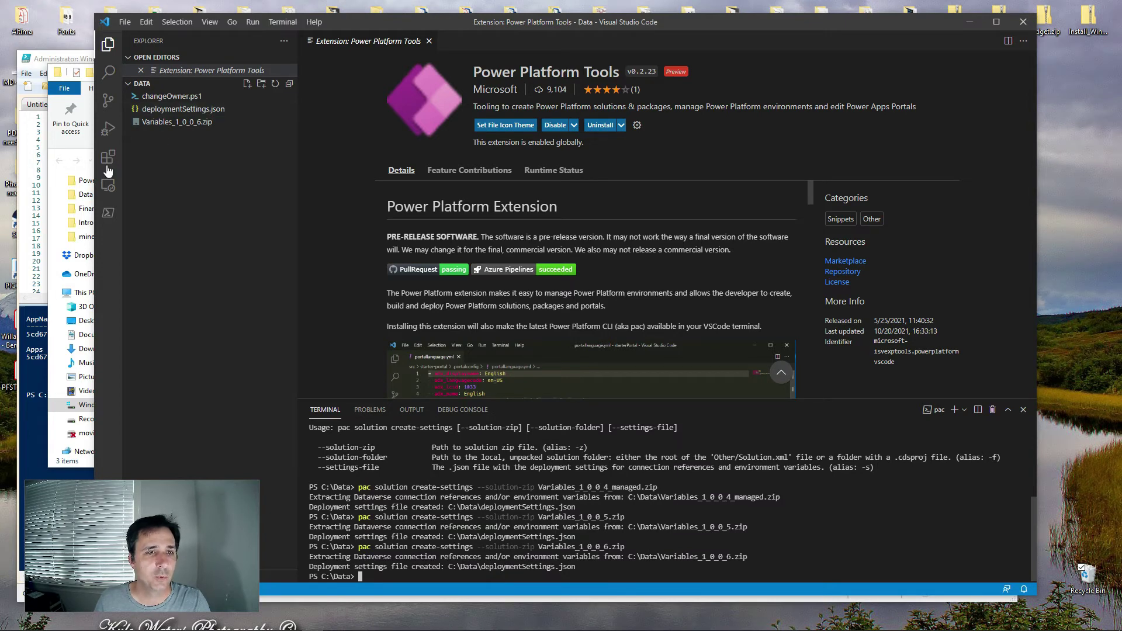
Check the Data folder in File Explorer, then open deploymentSettings.json in Visual Studio Code and highlight the first environment variable's schema name
left_click(51, 237)
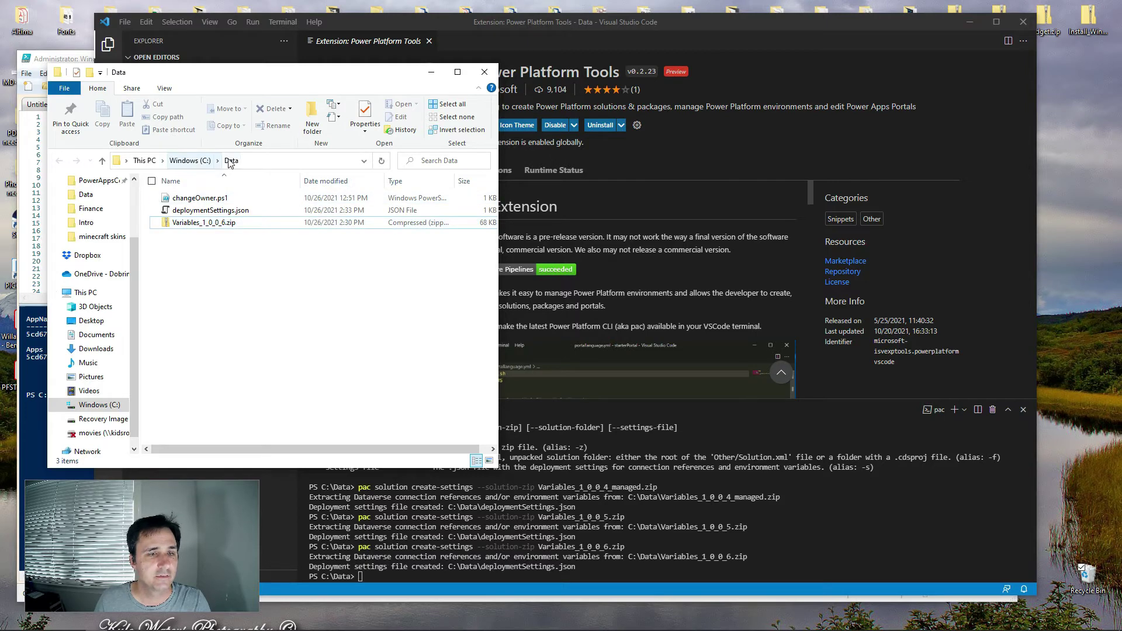
left_click(551, 79)
left_click(185, 110)
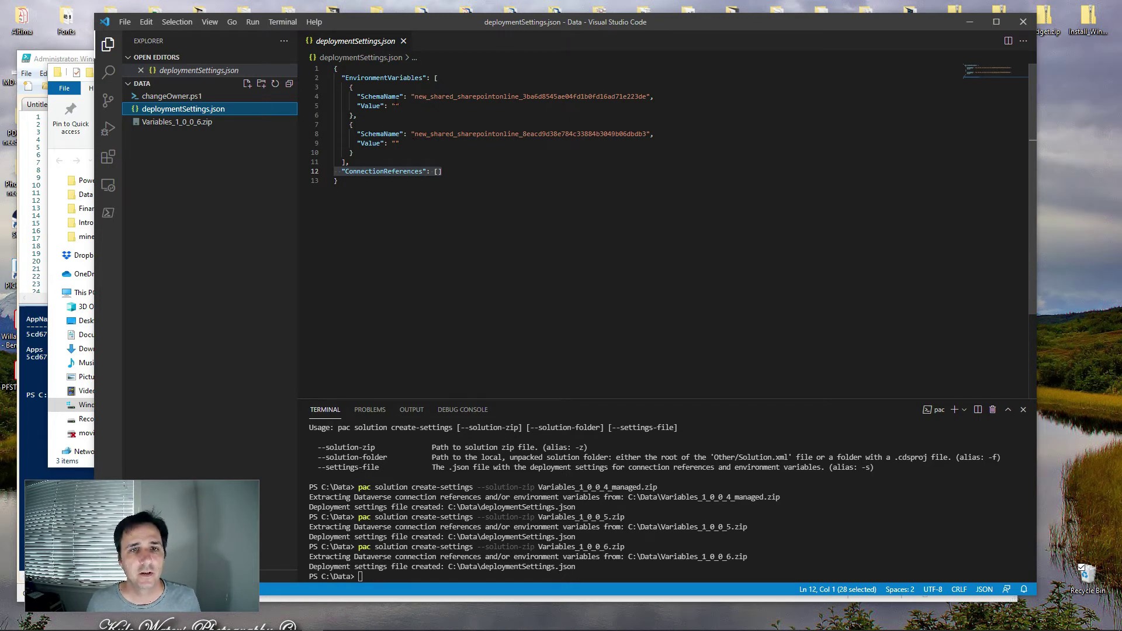
left_click_drag(414, 96, 646, 94)
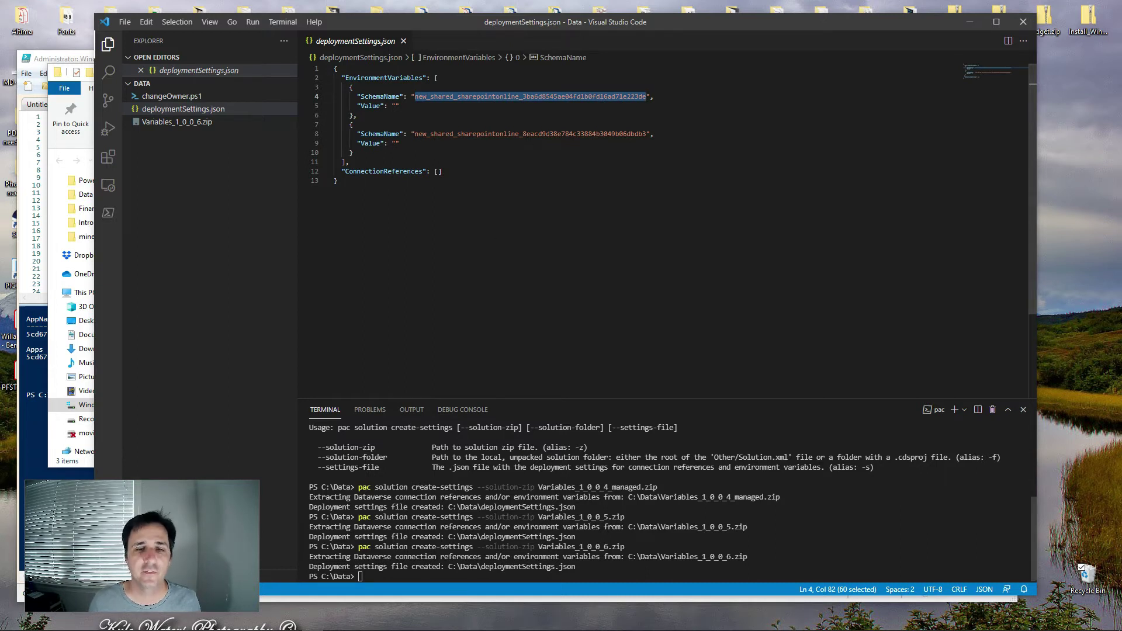
Compare the names of the Variables solution's objects in Power Apps with the schema names in deploymentSettings.json, placing both windows in view
left_click(139, 620)
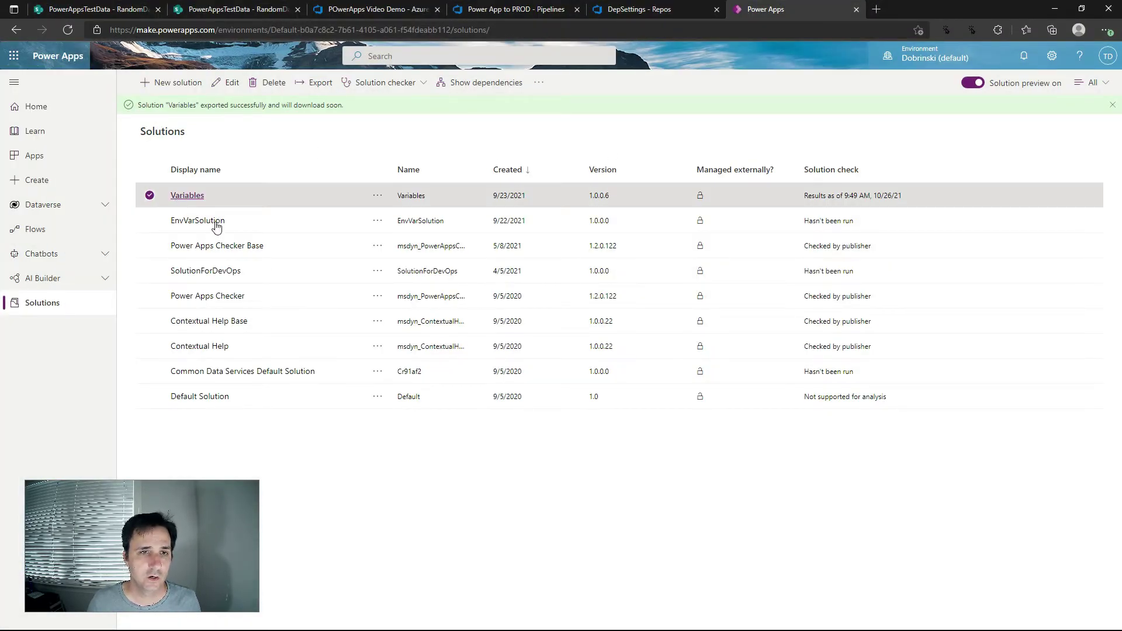
left_click(198, 199)
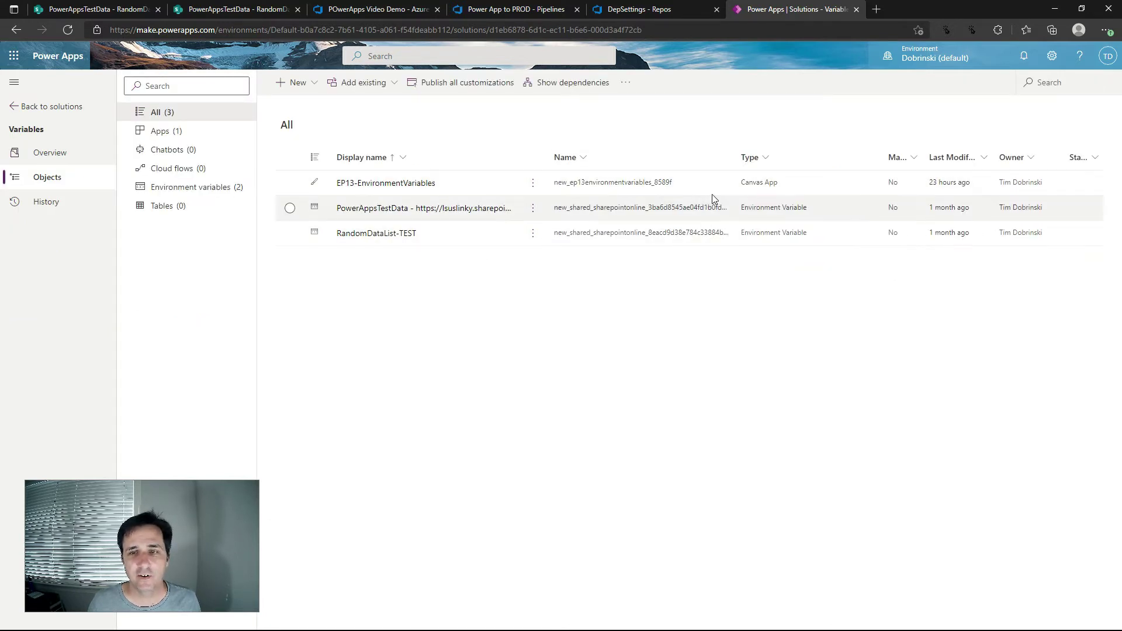
left_click_drag(743, 157, 815, 159)
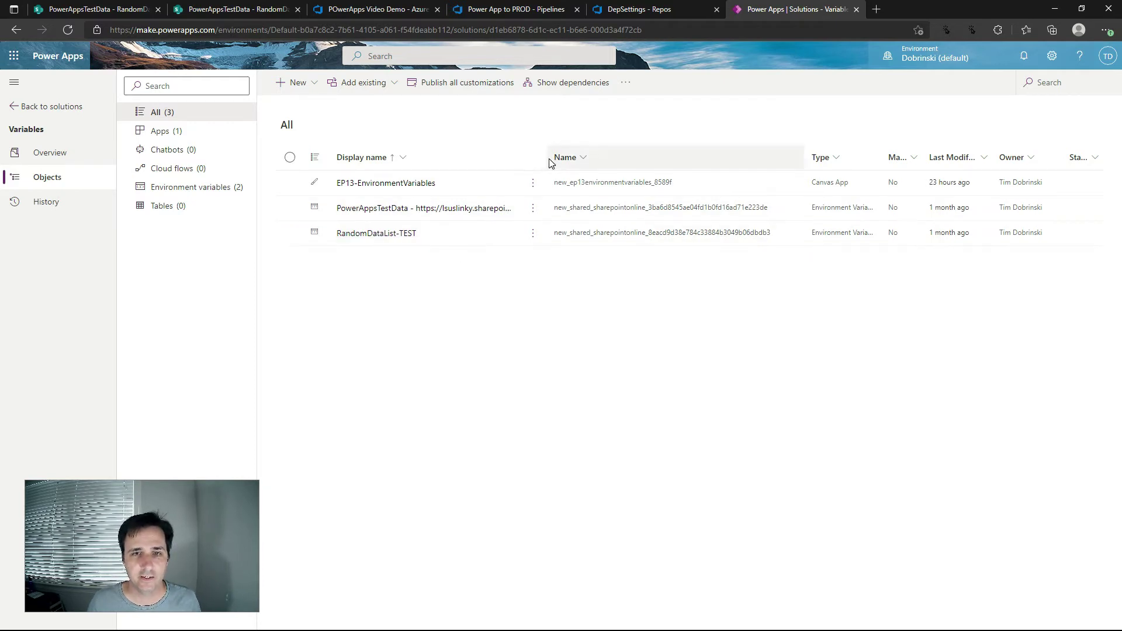
left_click_drag(546, 156, 645, 154)
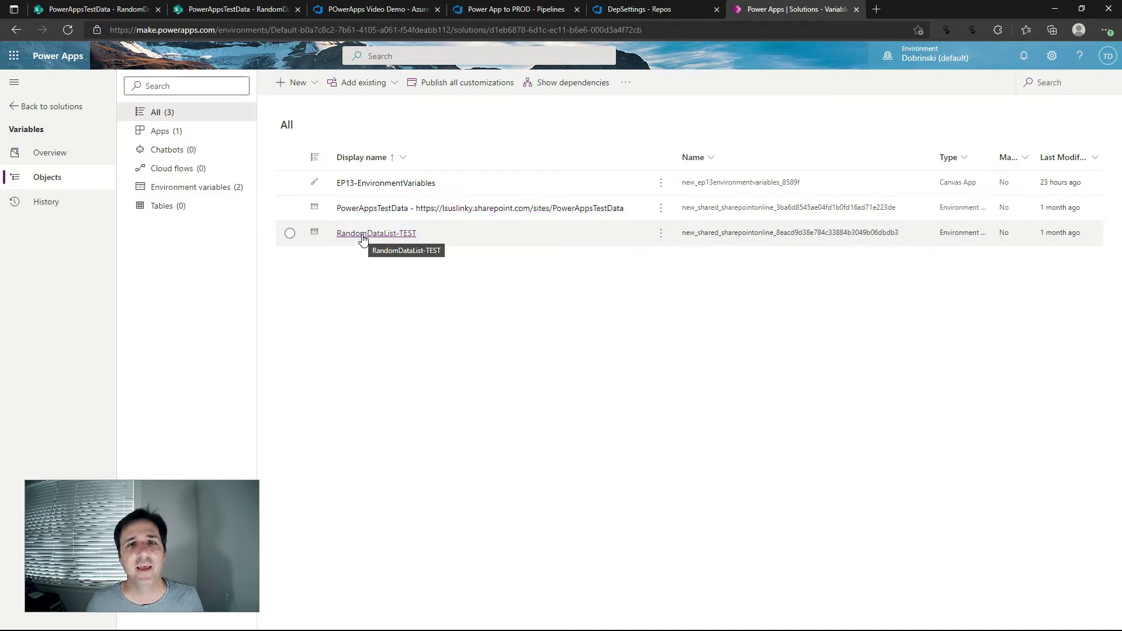
left_click(305, 628)
left_click_drag(506, 121, 506, 265)
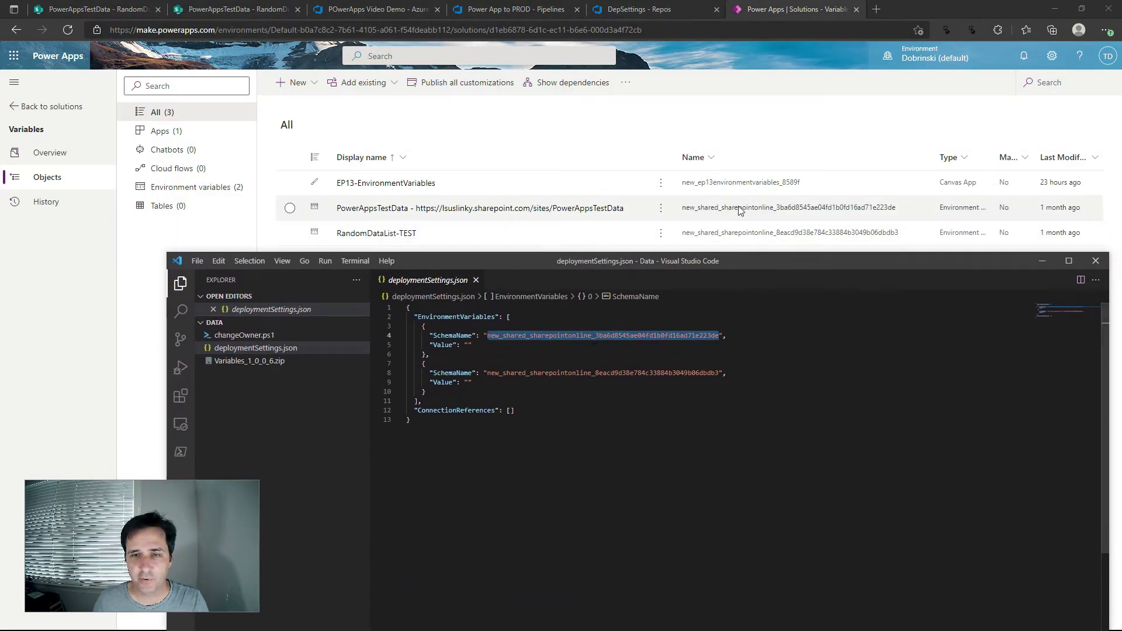
left_click(469, 346)
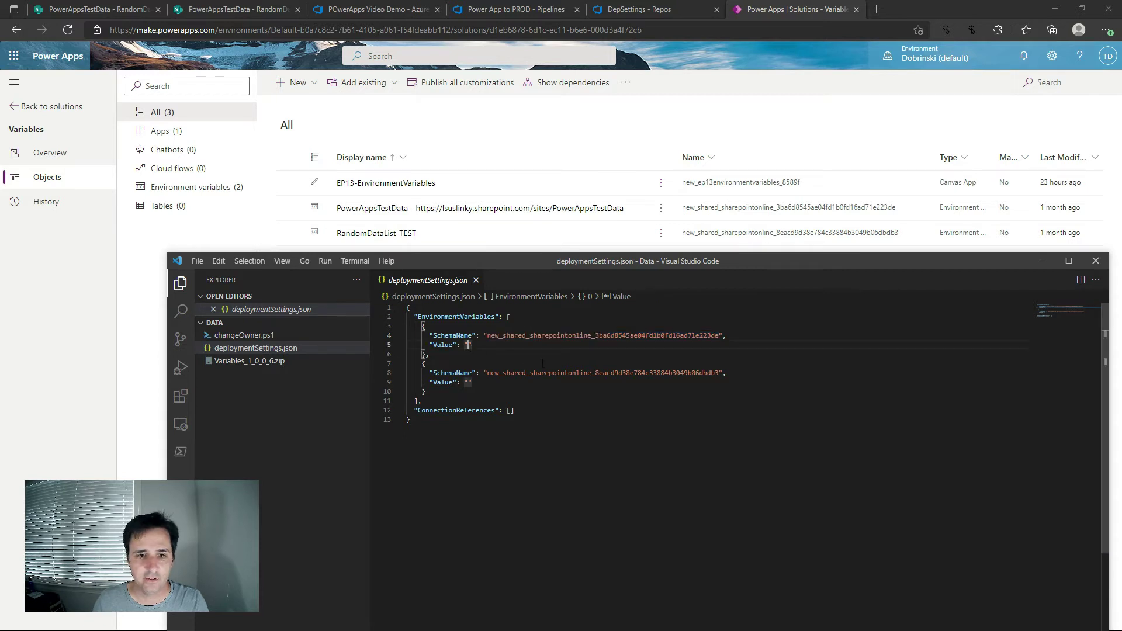
type("http")
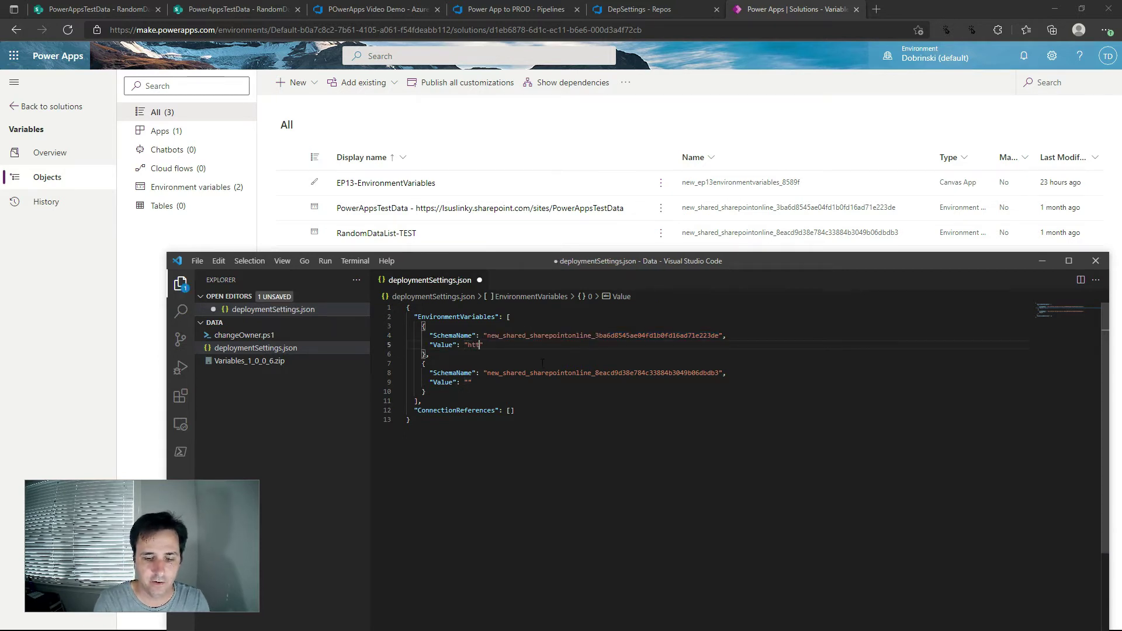
type("s:")
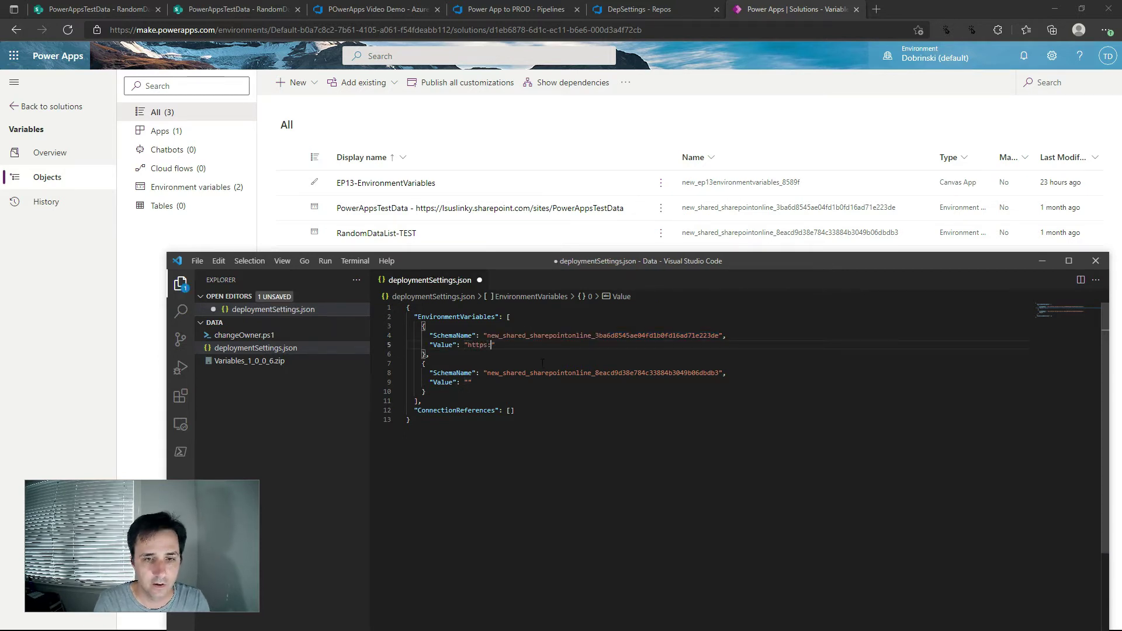
type("//")
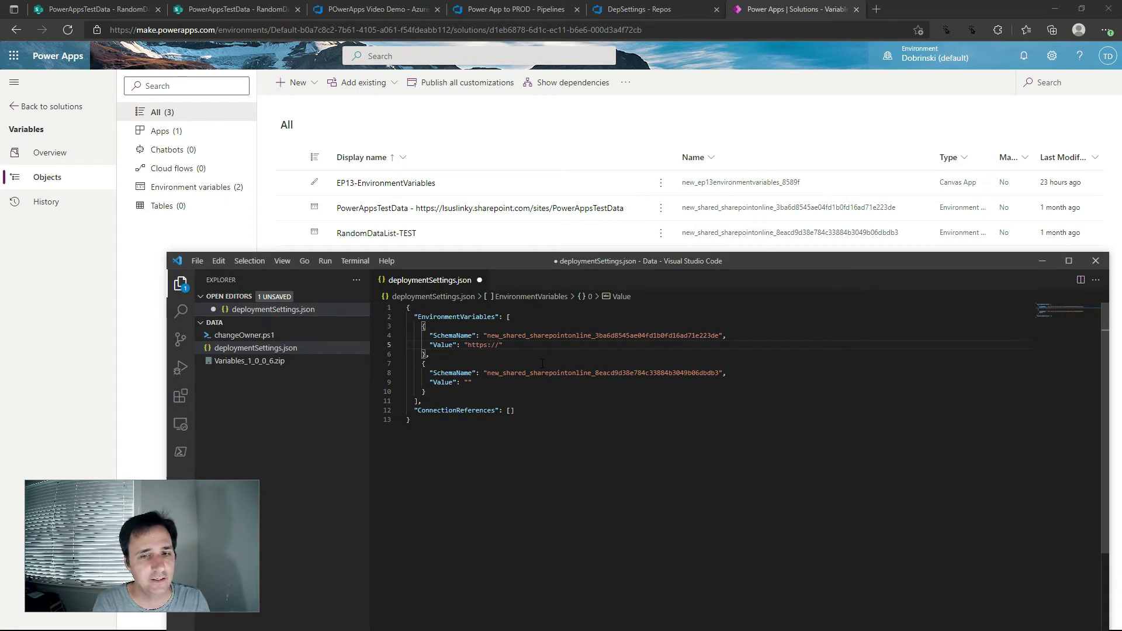
type("lsuslinky")
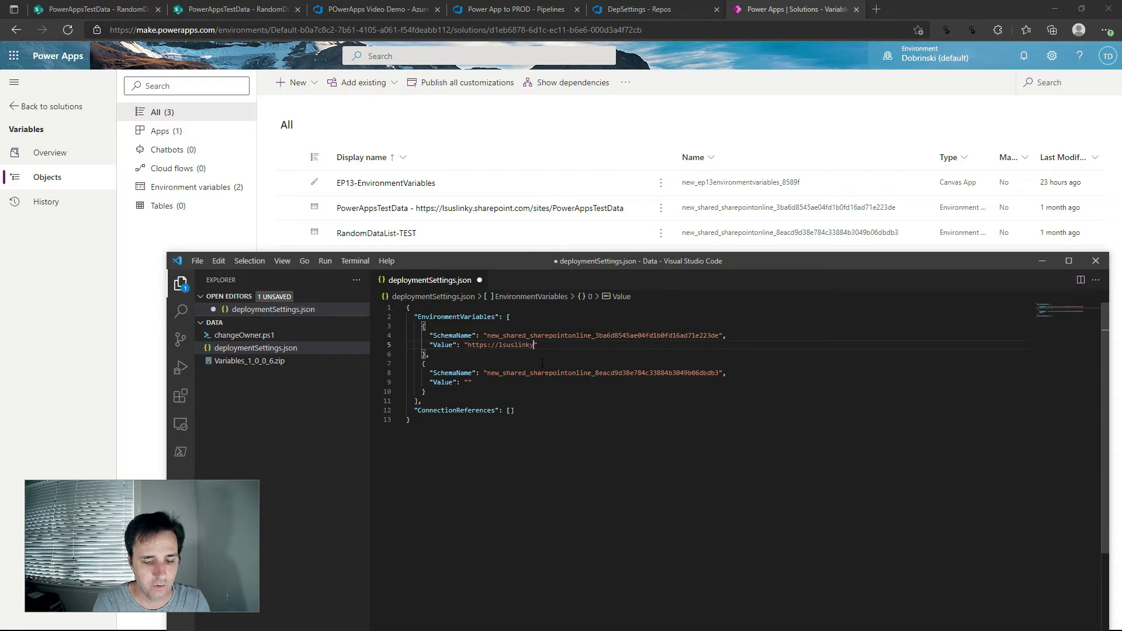
type(".sharepoint.com/")
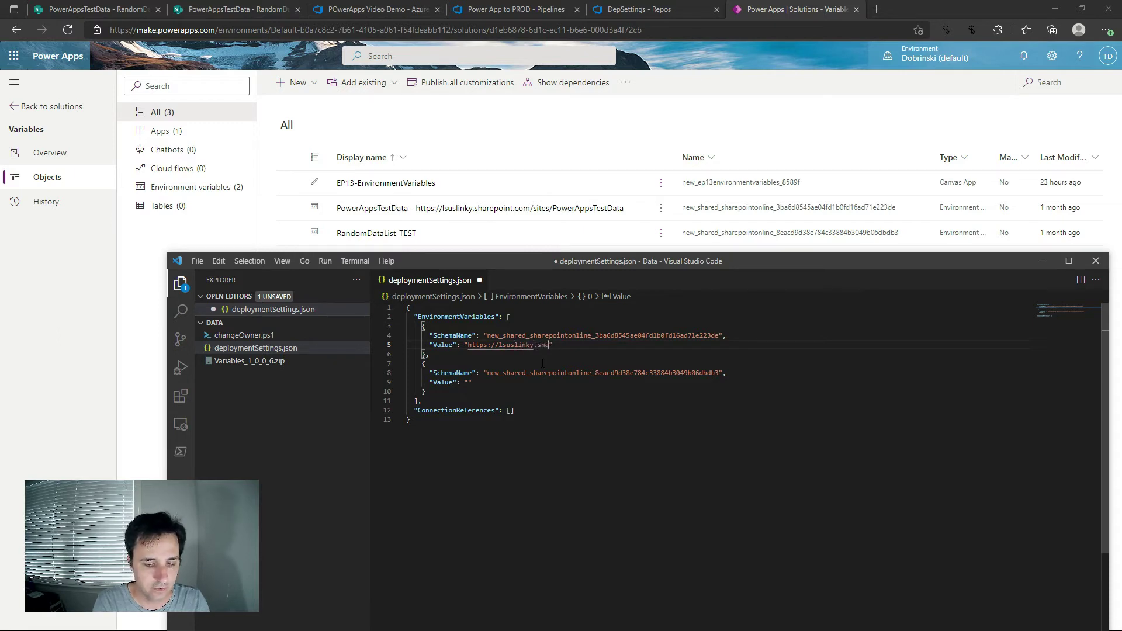
type("sites/PowerApp")
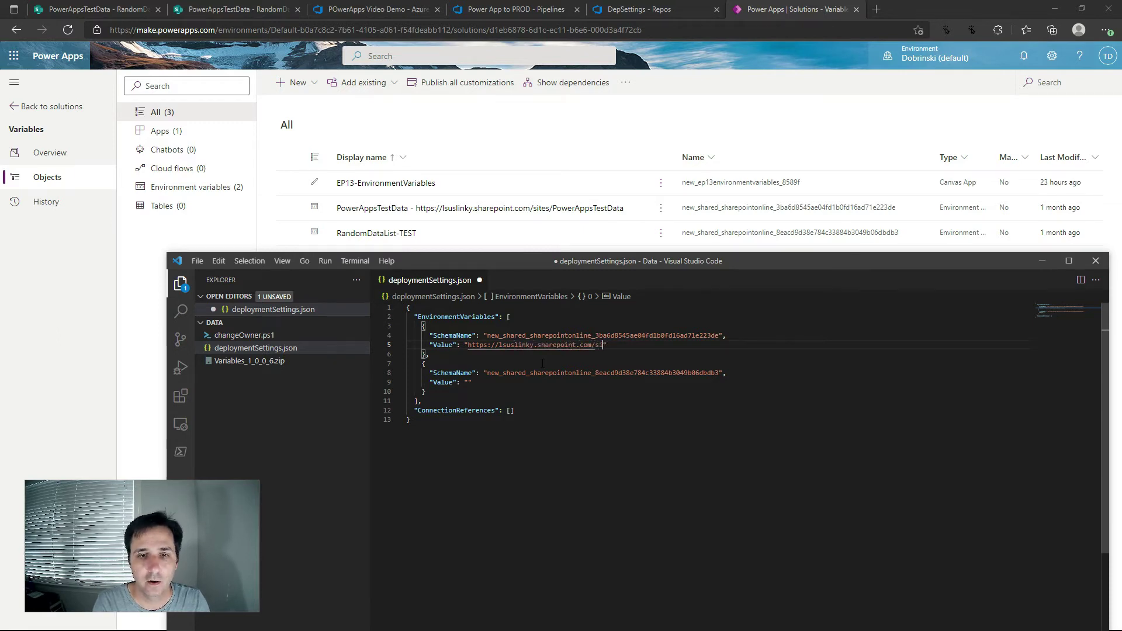
type("sTE")
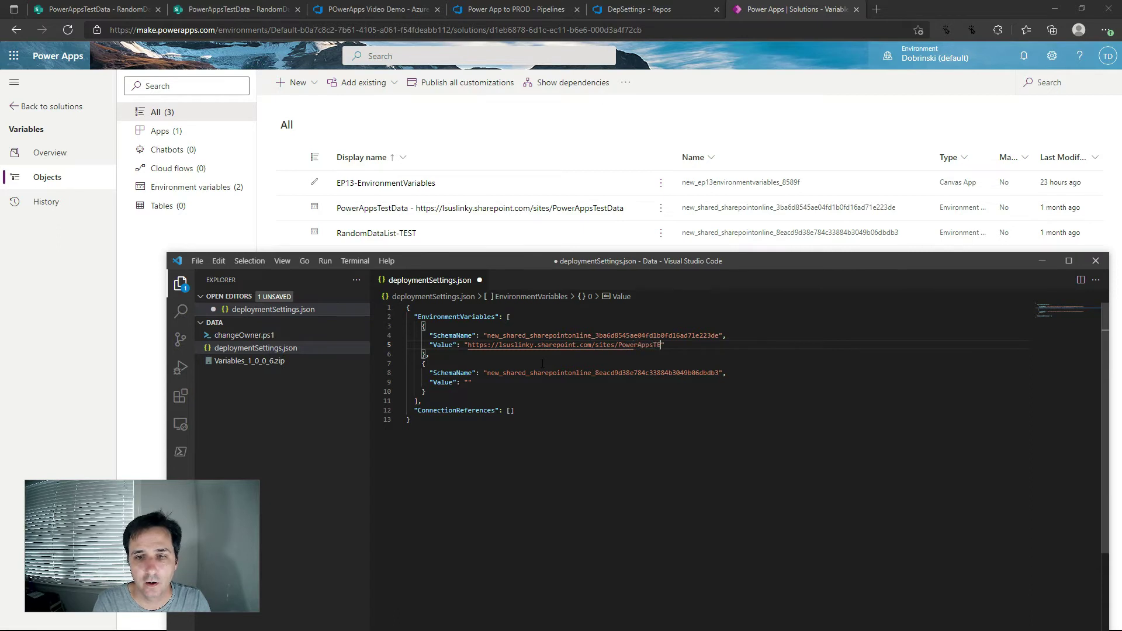
type("stData")
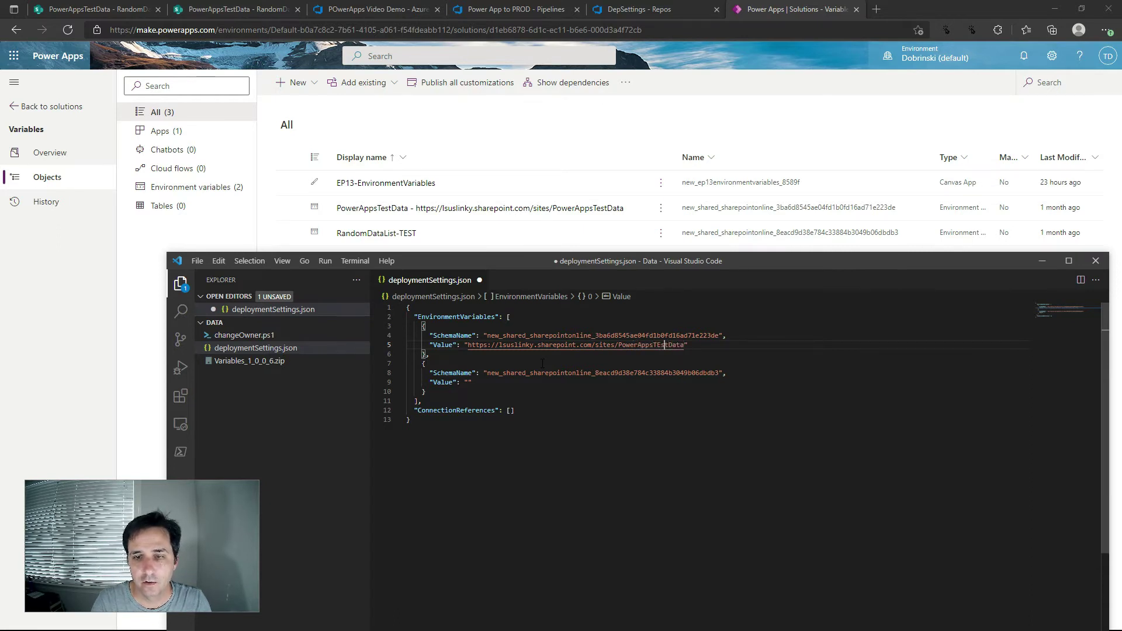
key("Delete")
type("e")
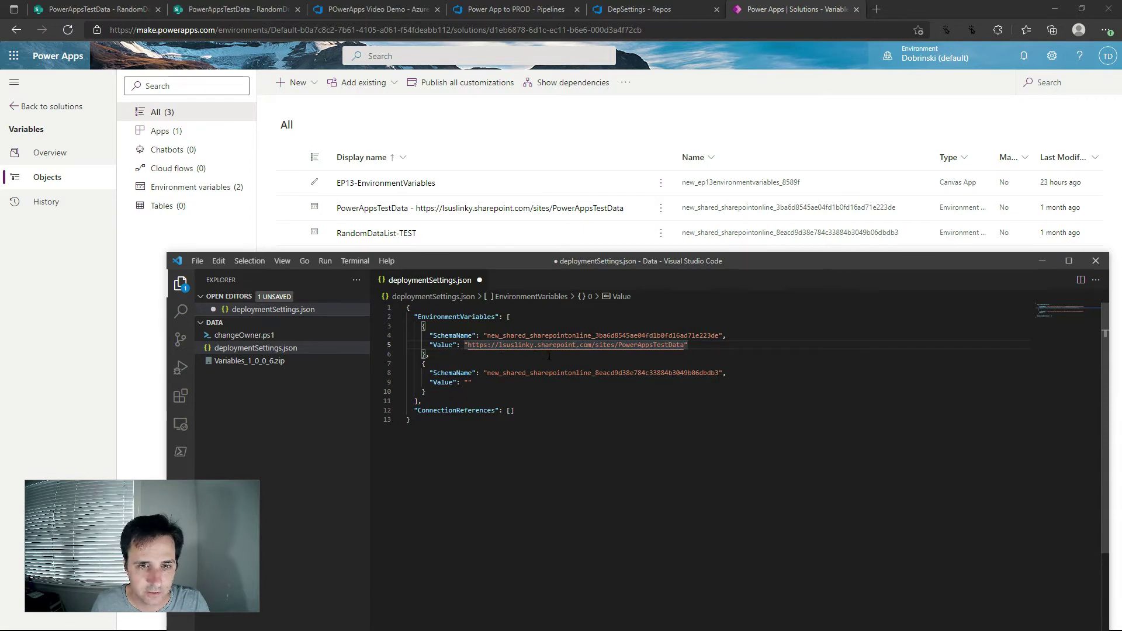
key("End")
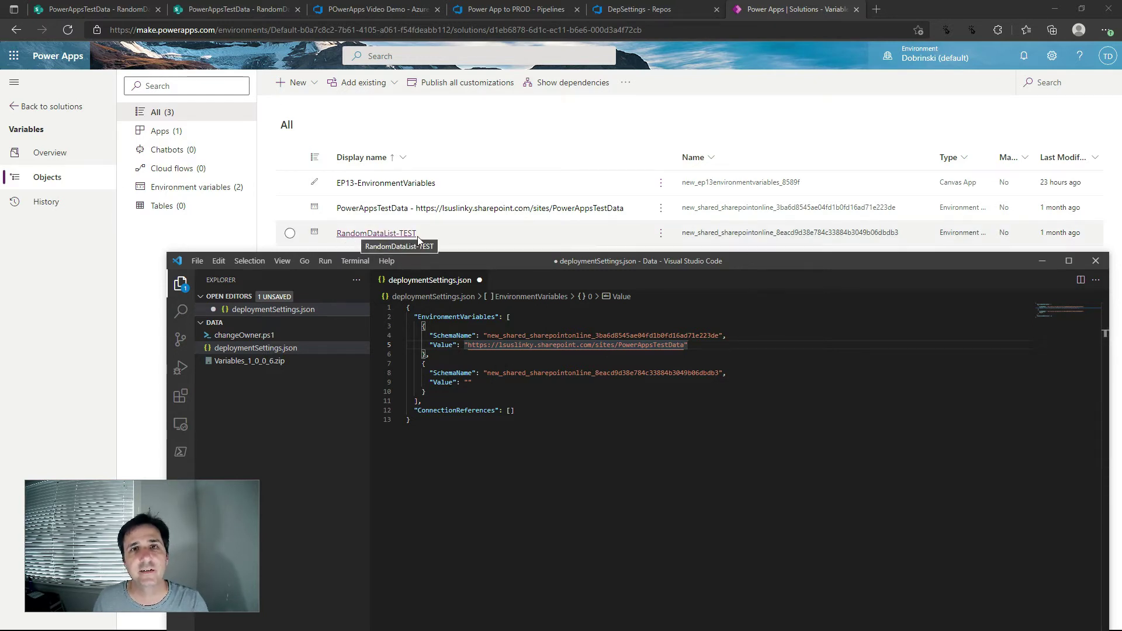
Copy the production list's title from SharePoint and set the second environment variable's value in deploymentSettings.json to RandomDataList-PROD
left_click(467, 382)
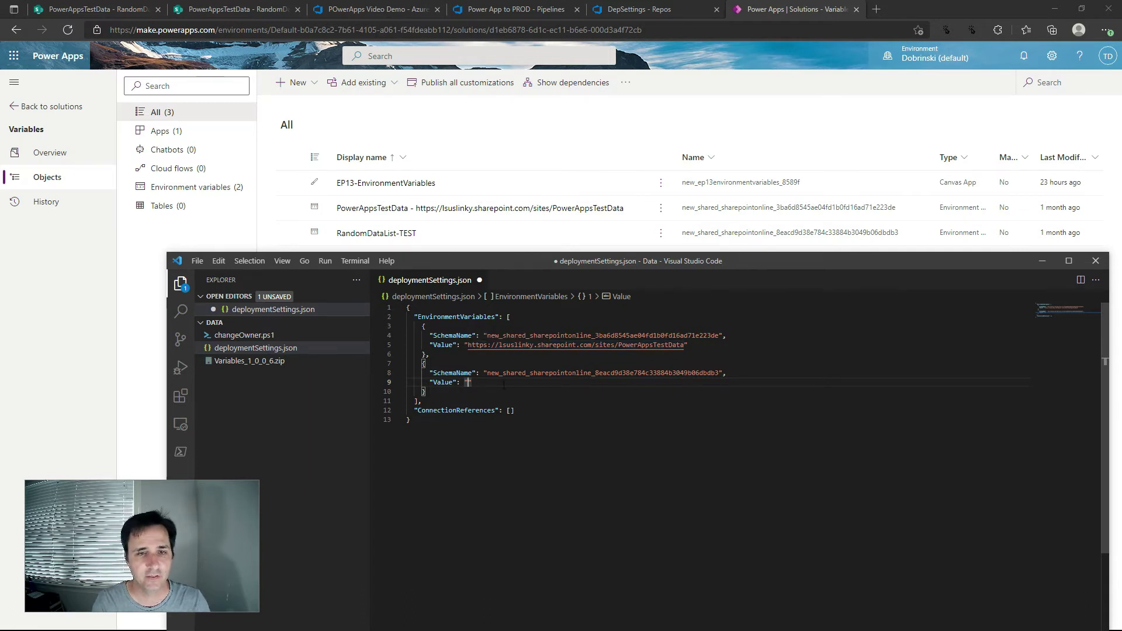
left_click(205, 11)
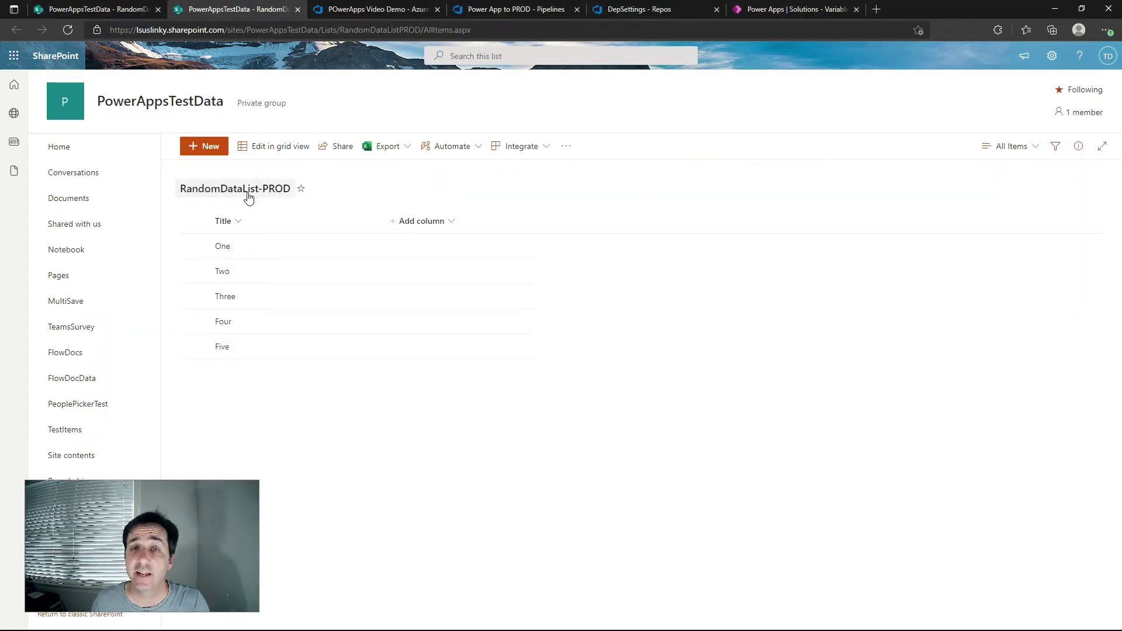
double_click(370, 33)
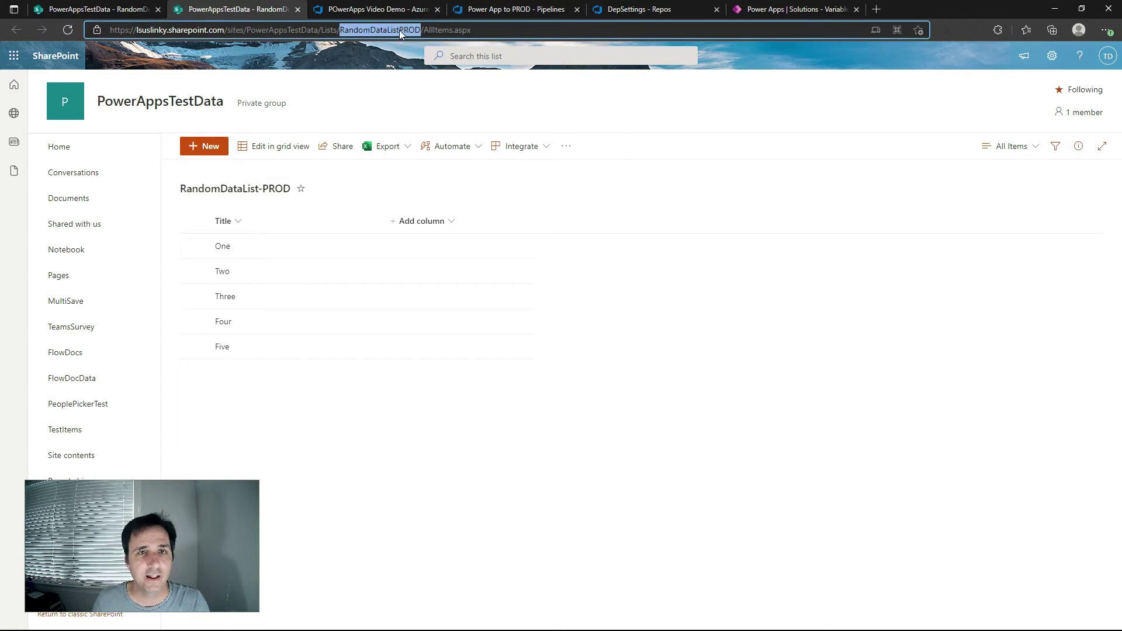
left_click(274, 193)
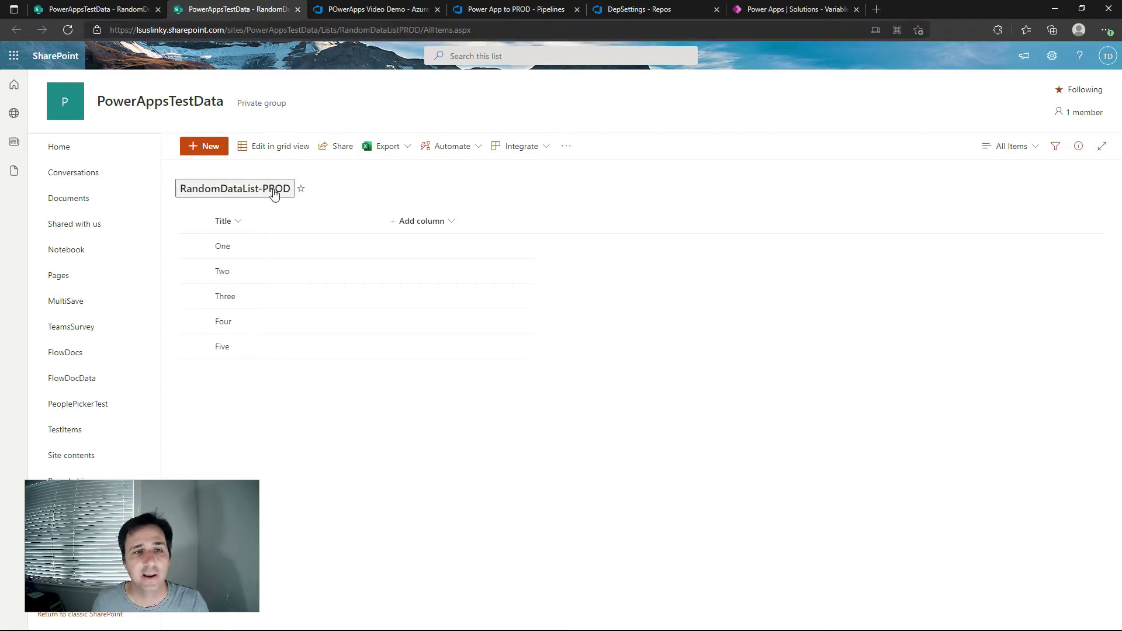
left_click(274, 189)
left_click_drag(576, 335, 366, 336)
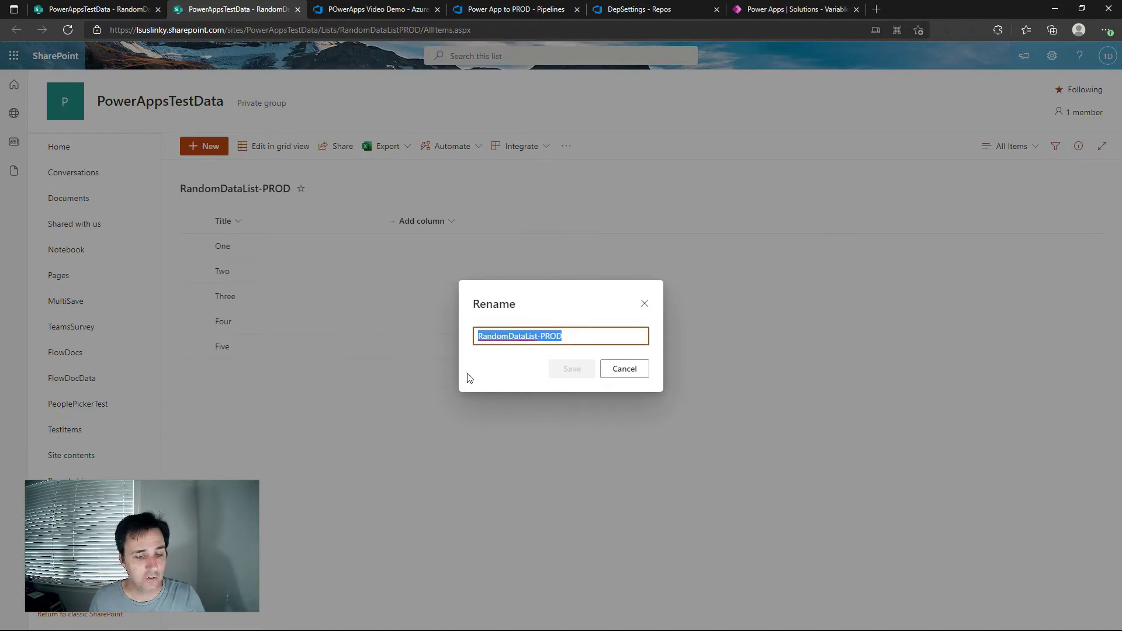
left_click(623, 369)
key("alt+Tab")
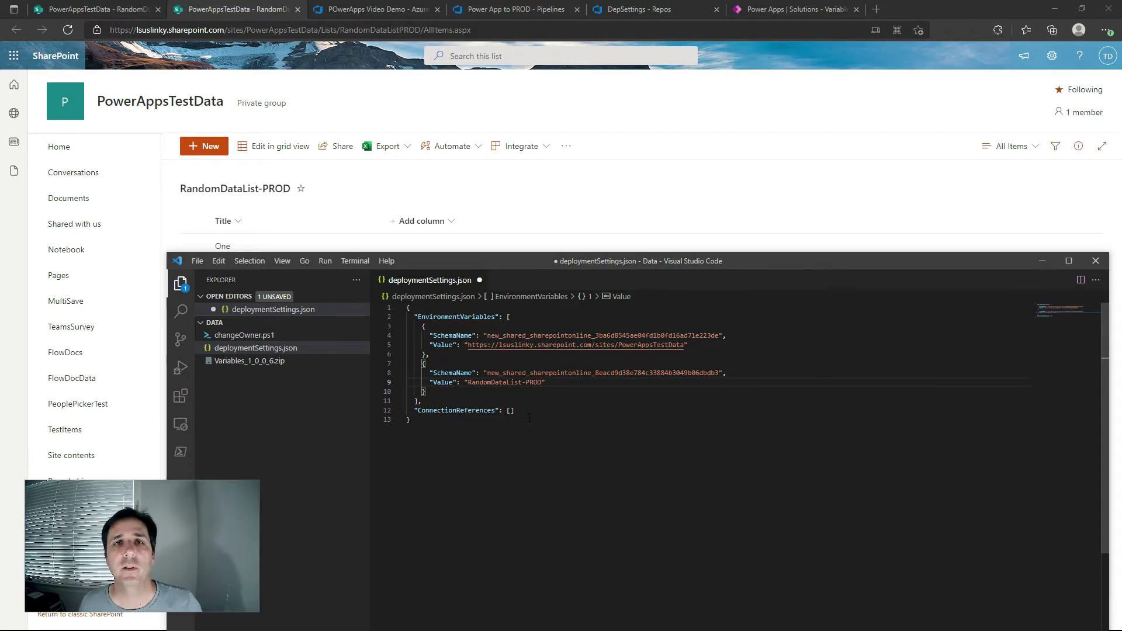
Save the edited deploymentSettings.json file and minimize the Visual Studio Code window
left_click_drag(531, 264, 478, 28)
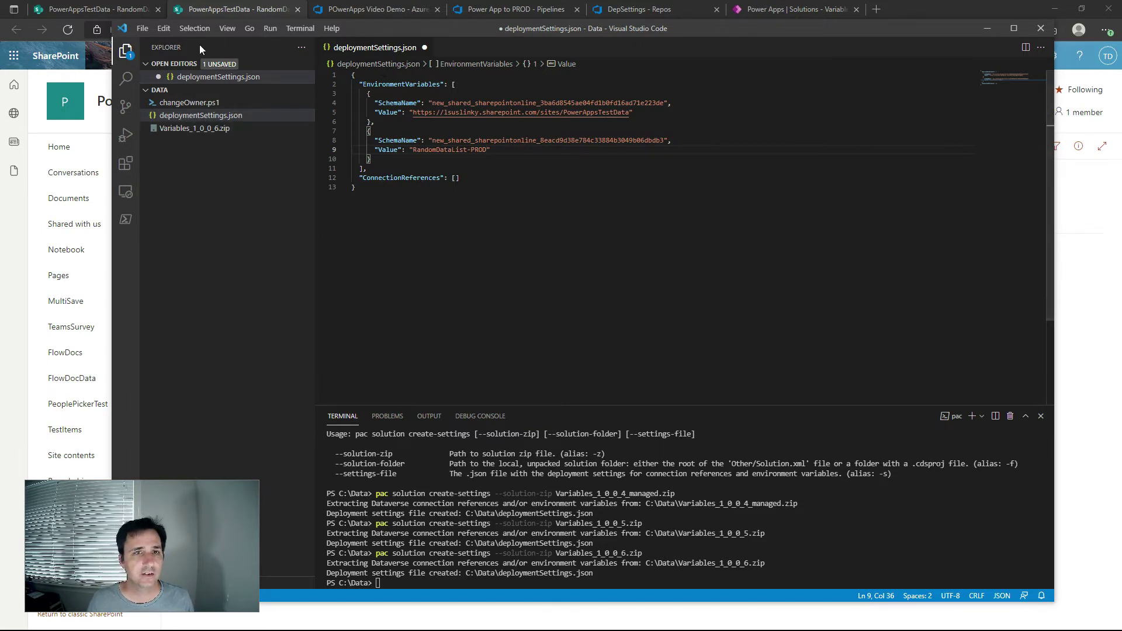
left_click(142, 29)
left_click(166, 209)
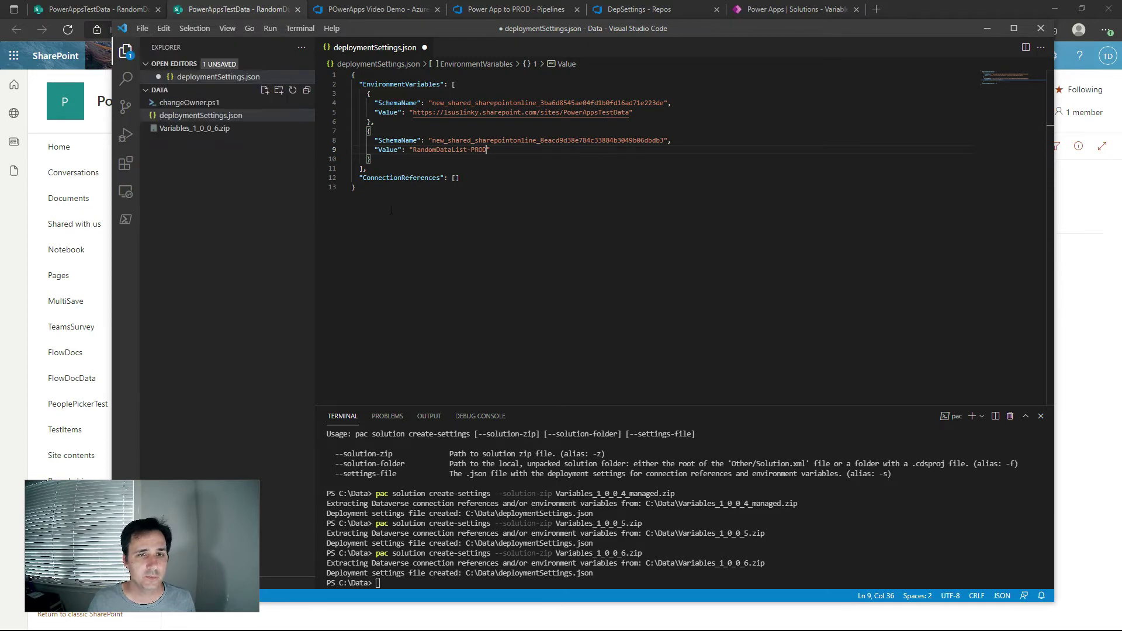
left_click(987, 29)
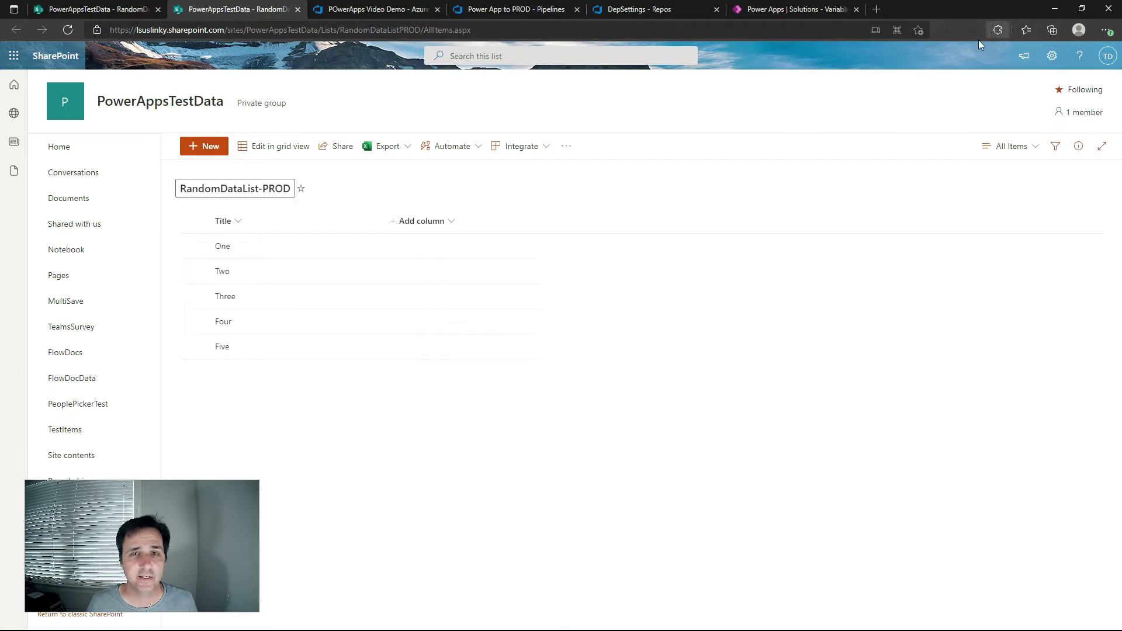
Upload deploymentSettings.json from the local Data folder to the repo's Variables/DepSettings folder, commit it to main, and open the committed file
left_click(634, 13)
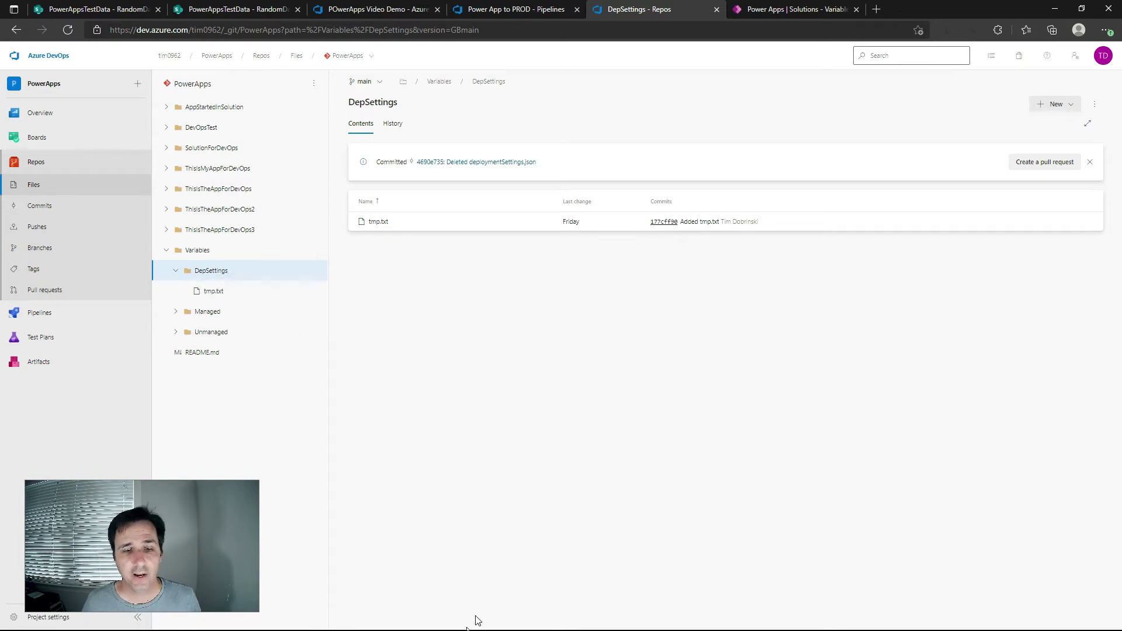
key("super")
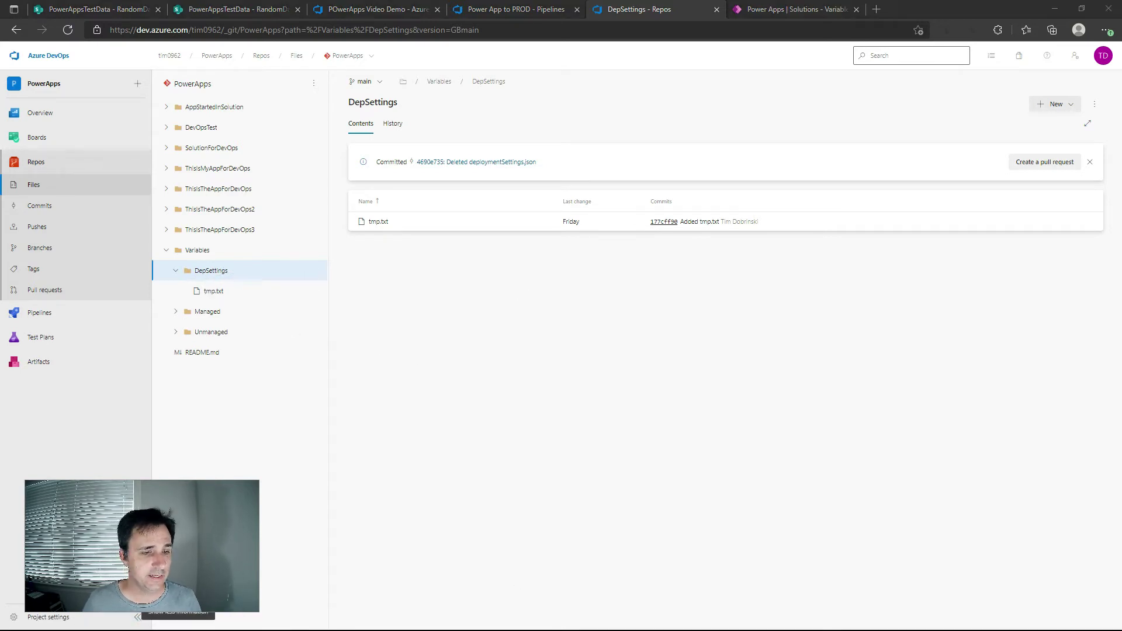
left_click(96, 621)
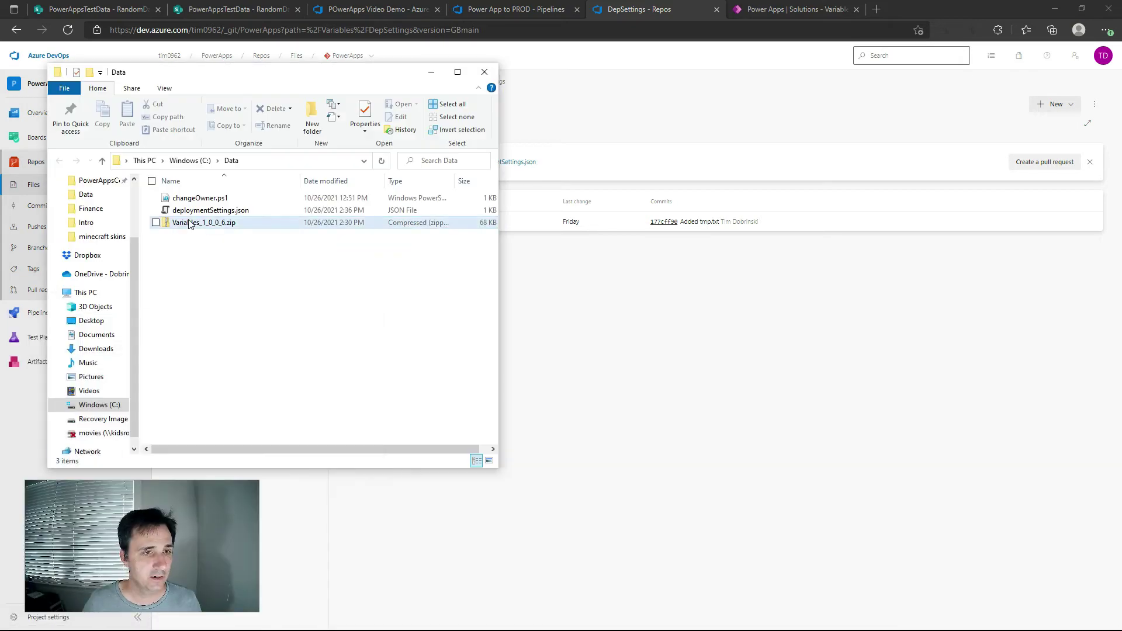
left_click_drag(193, 215, 597, 267)
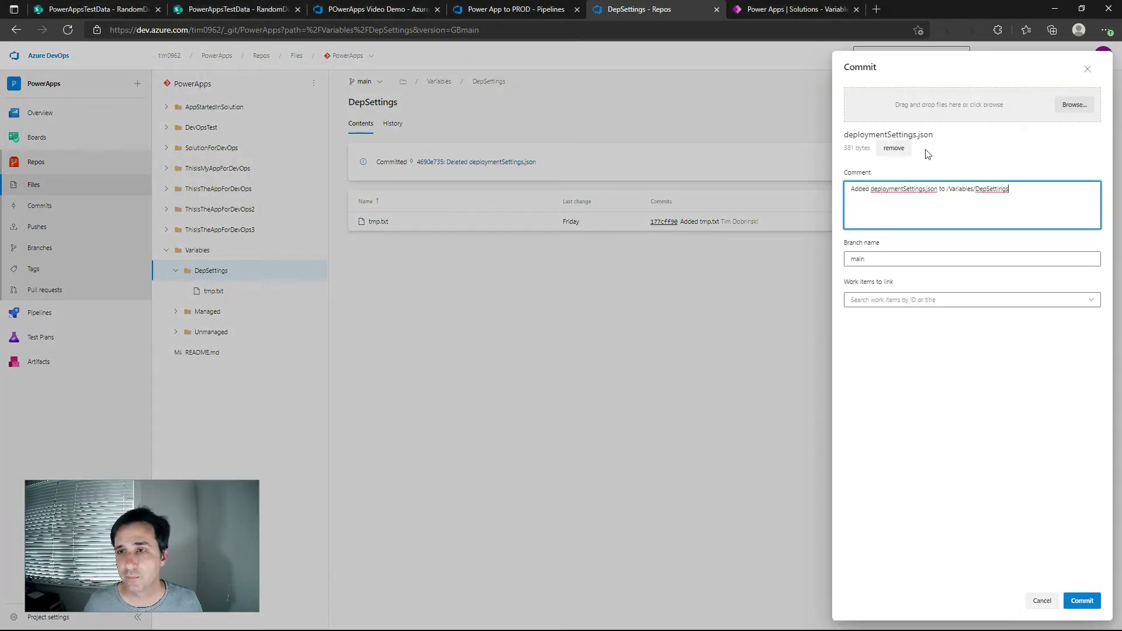
left_click(1082, 600)
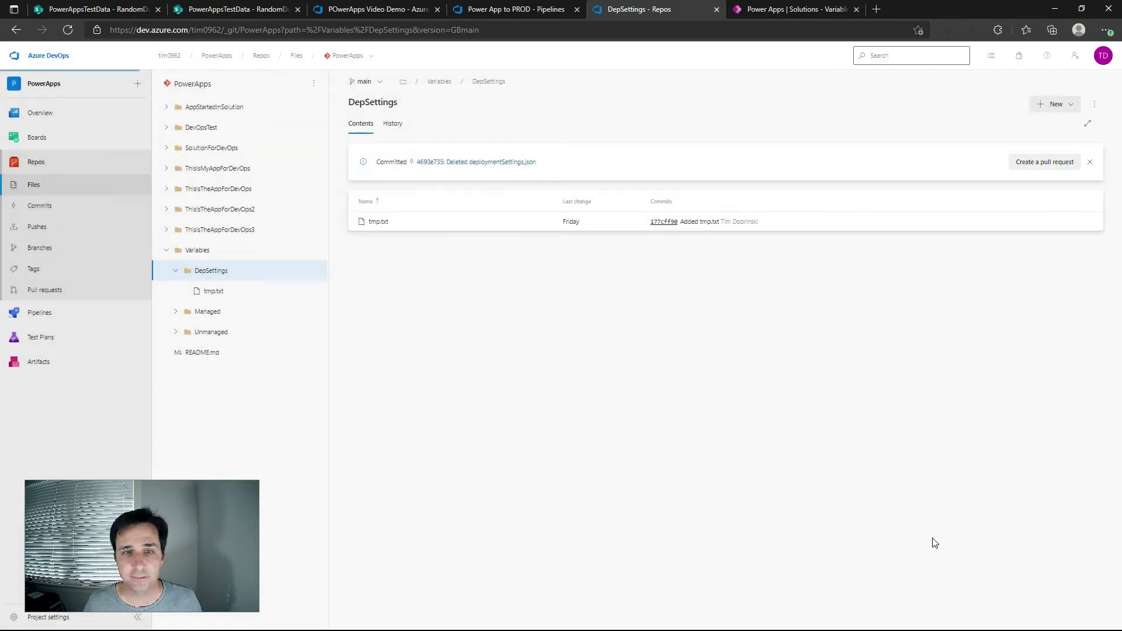
left_click(428, 224)
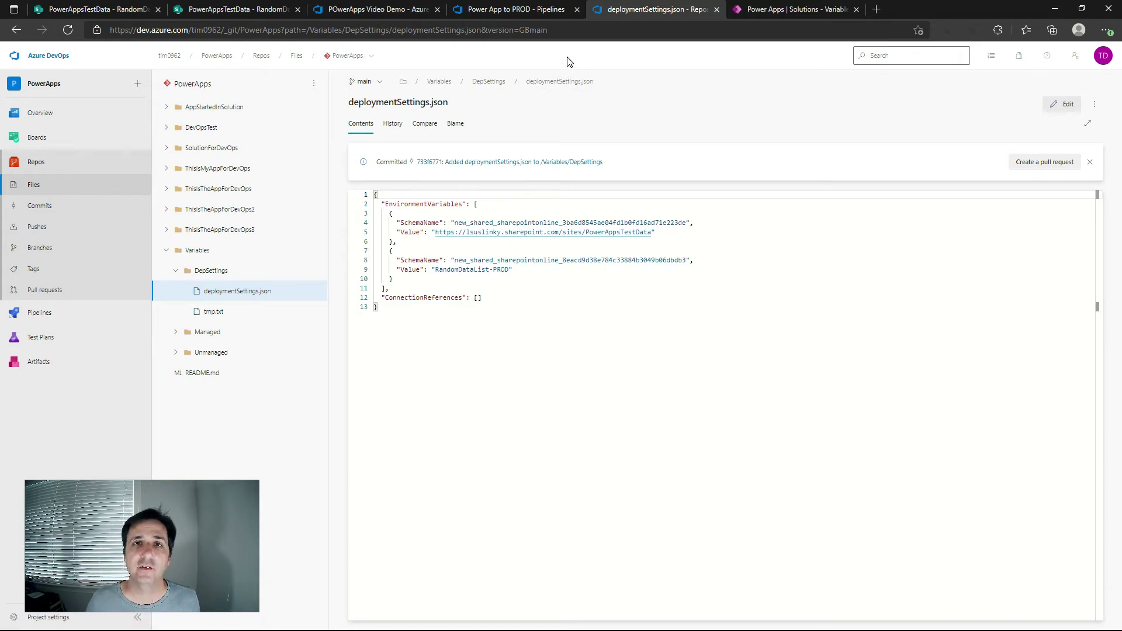
In the Power App to PROD release pipeline, choose Variables/DepSettings/deploymentSettings.json from the linked _PowerApps artifact as the Import Solution task's deployment settings file
left_click(523, 11)
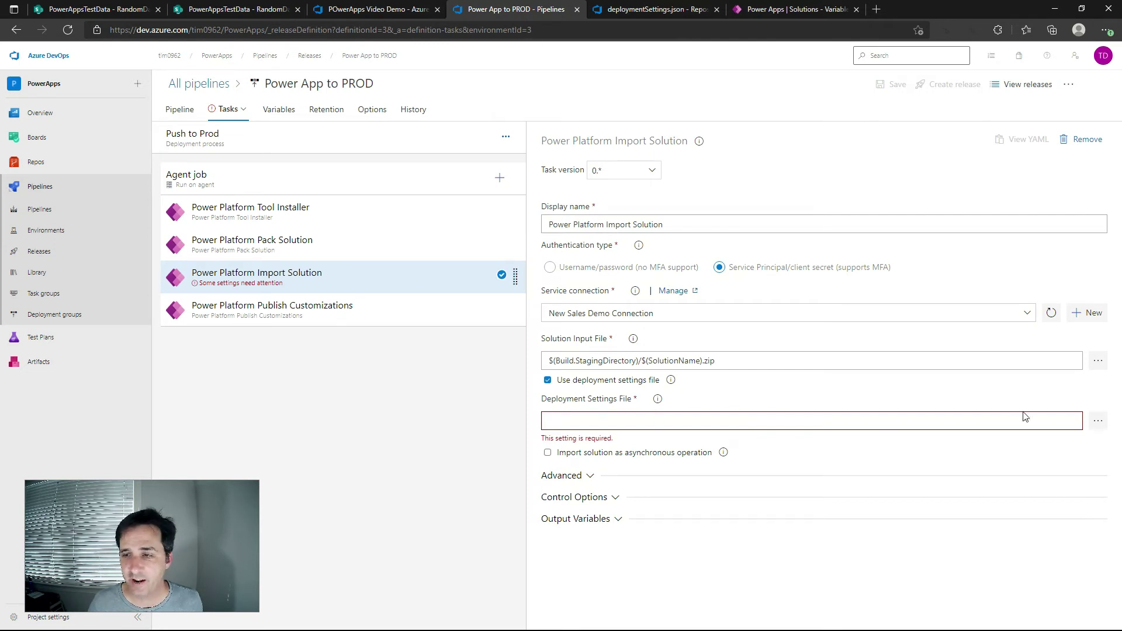
left_click(1097, 420)
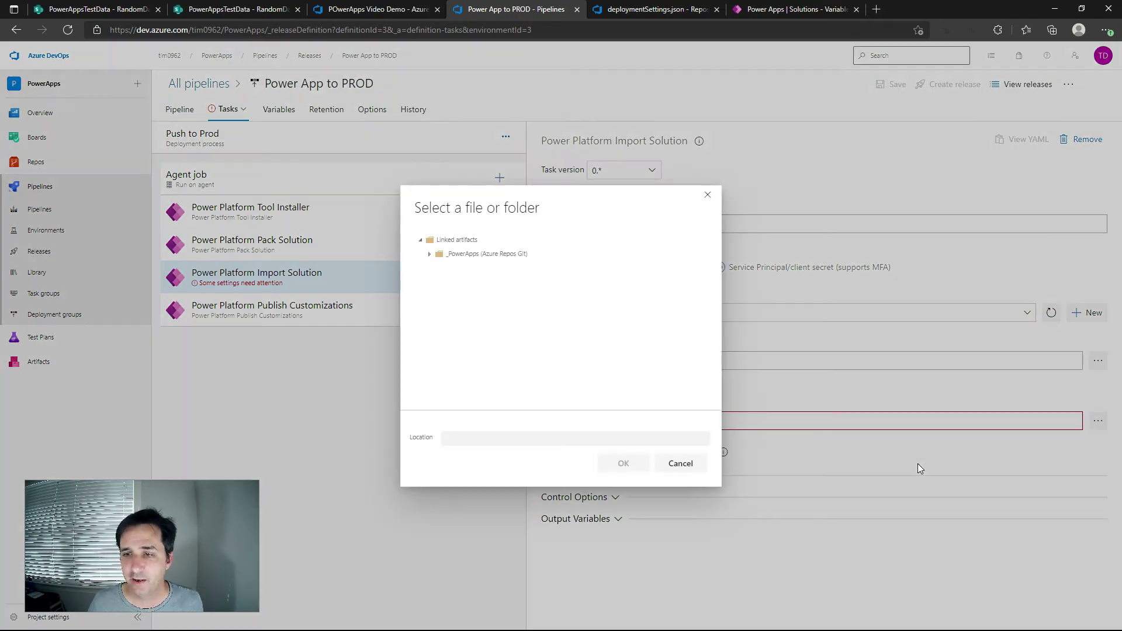
left_click(429, 255)
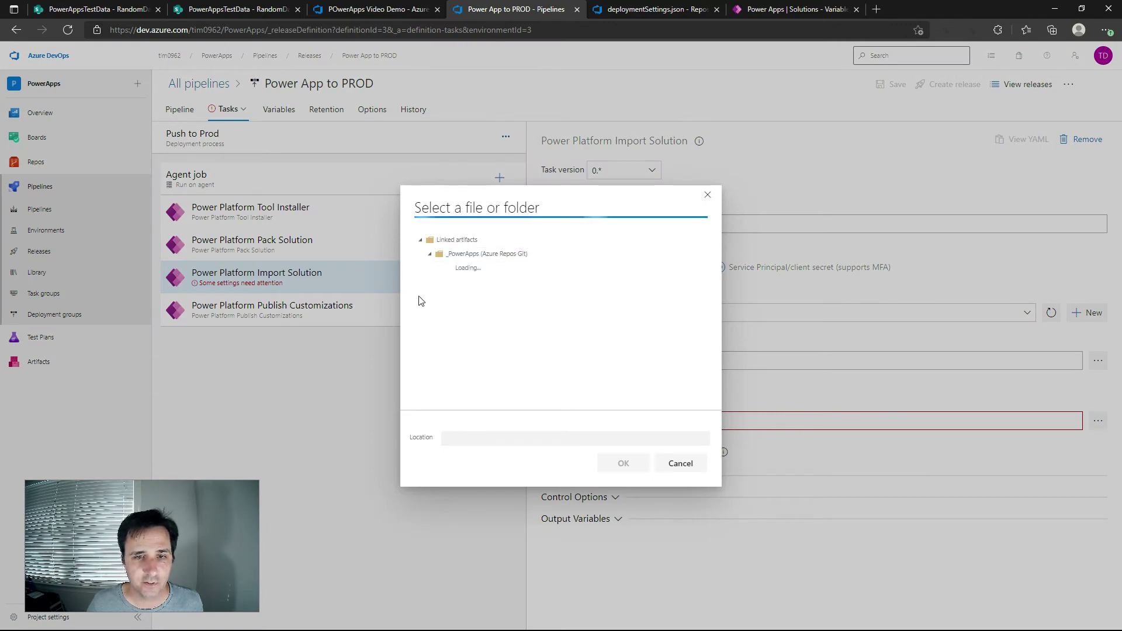
left_click(439, 365)
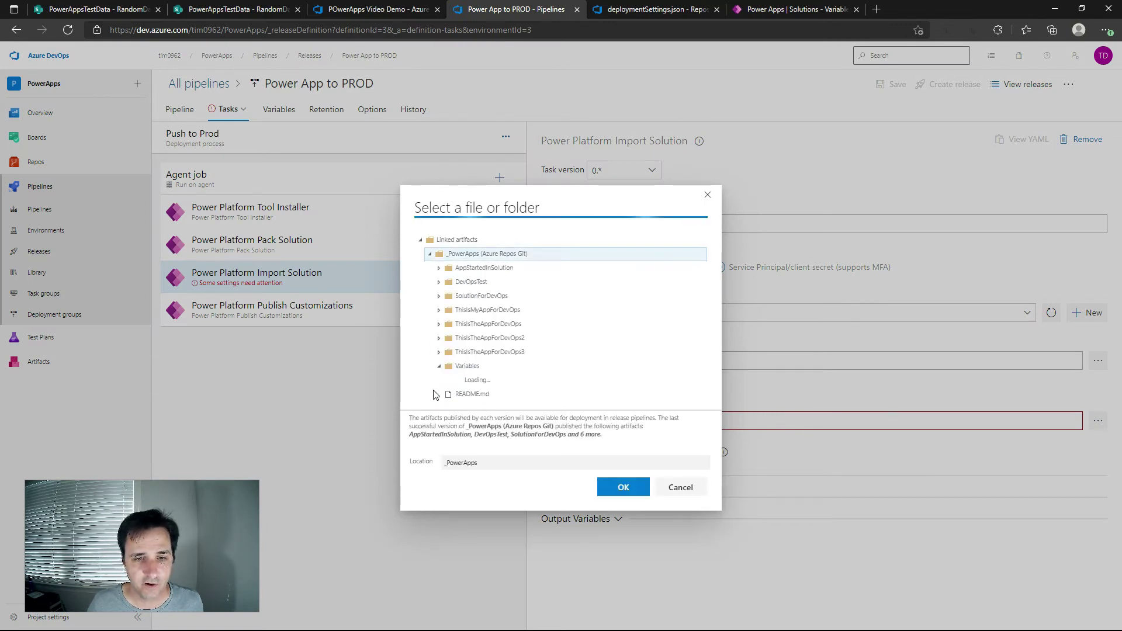
scroll(458, 365, "down", 1)
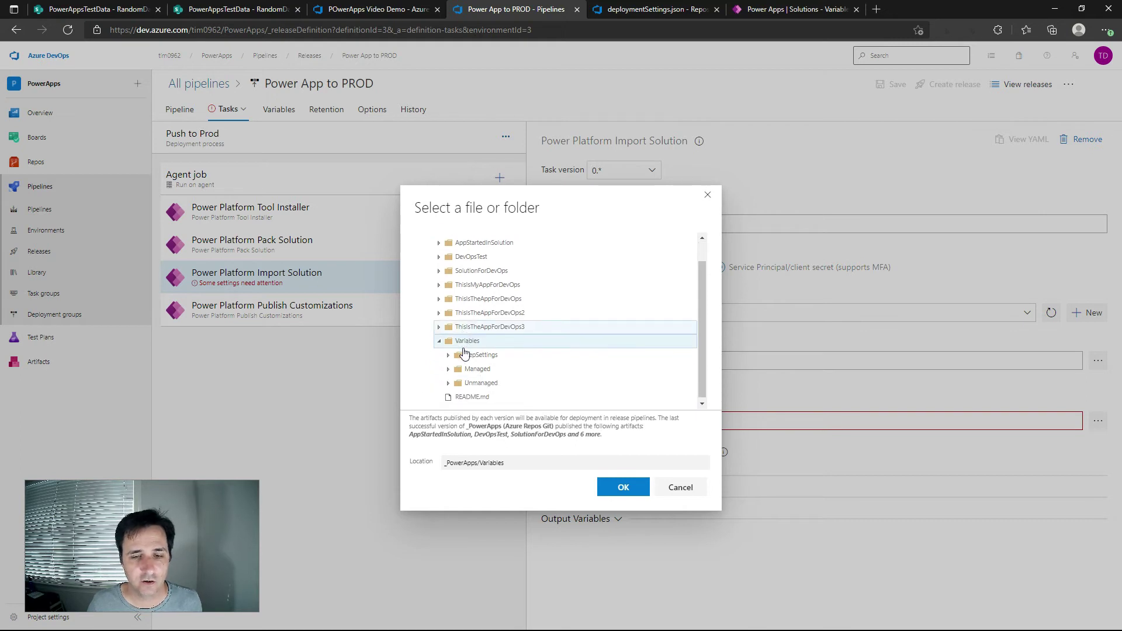
left_click(448, 353)
left_click(497, 367)
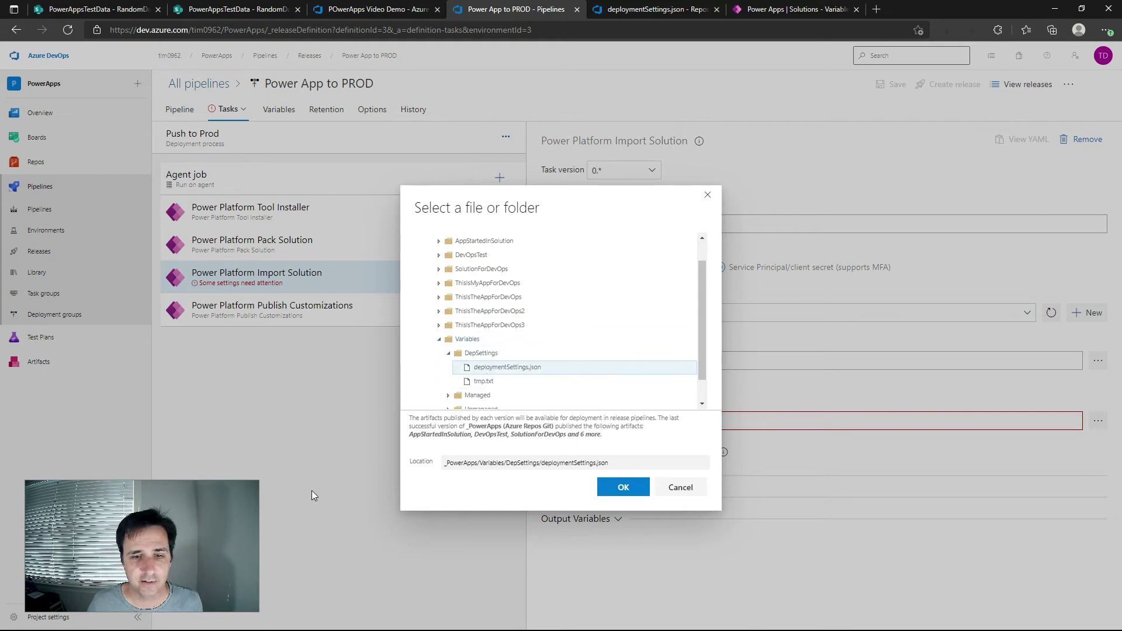
left_click(620, 488)
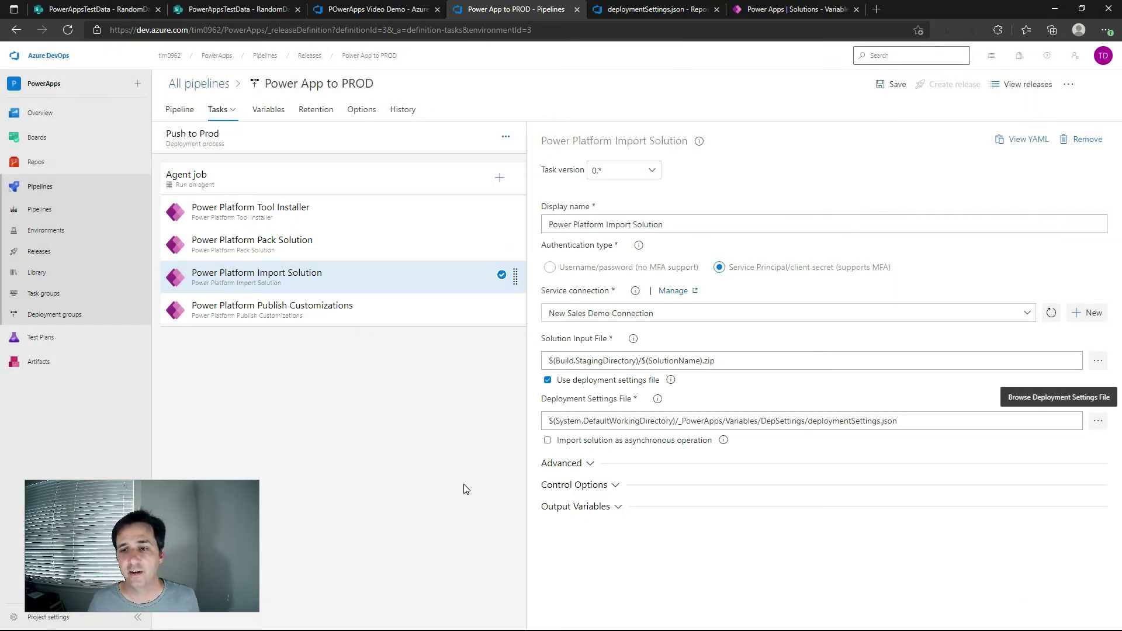
Replace the Variables folder in the deployment settings file path with $(SolutionName), the variable used in the solution input file path
left_click_drag(642, 359, 676, 361)
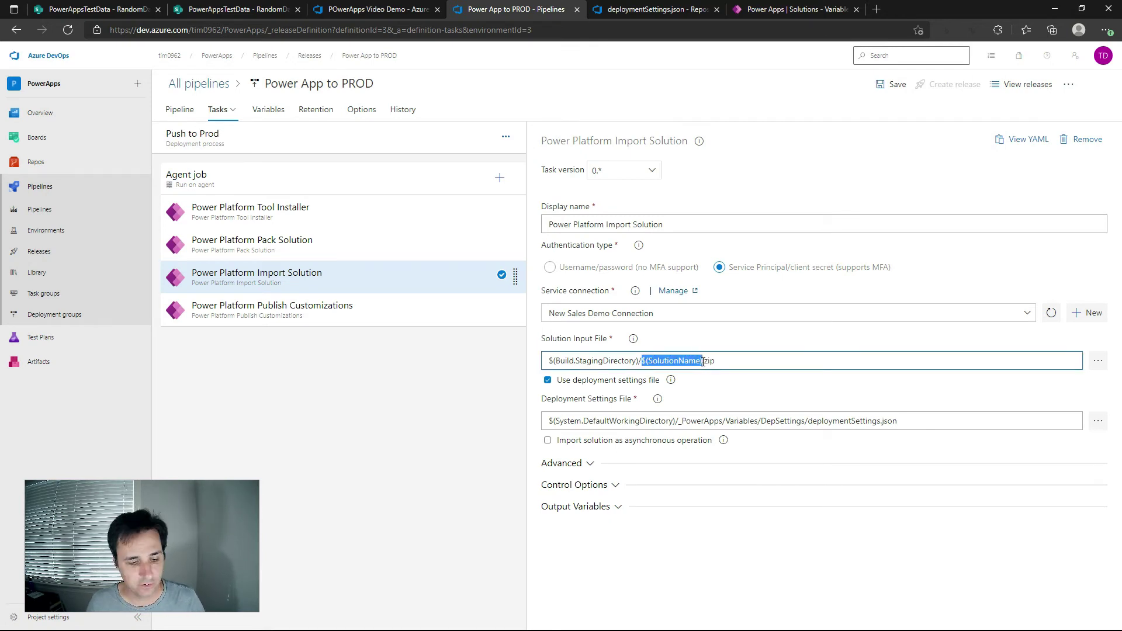
left_click(730, 421)
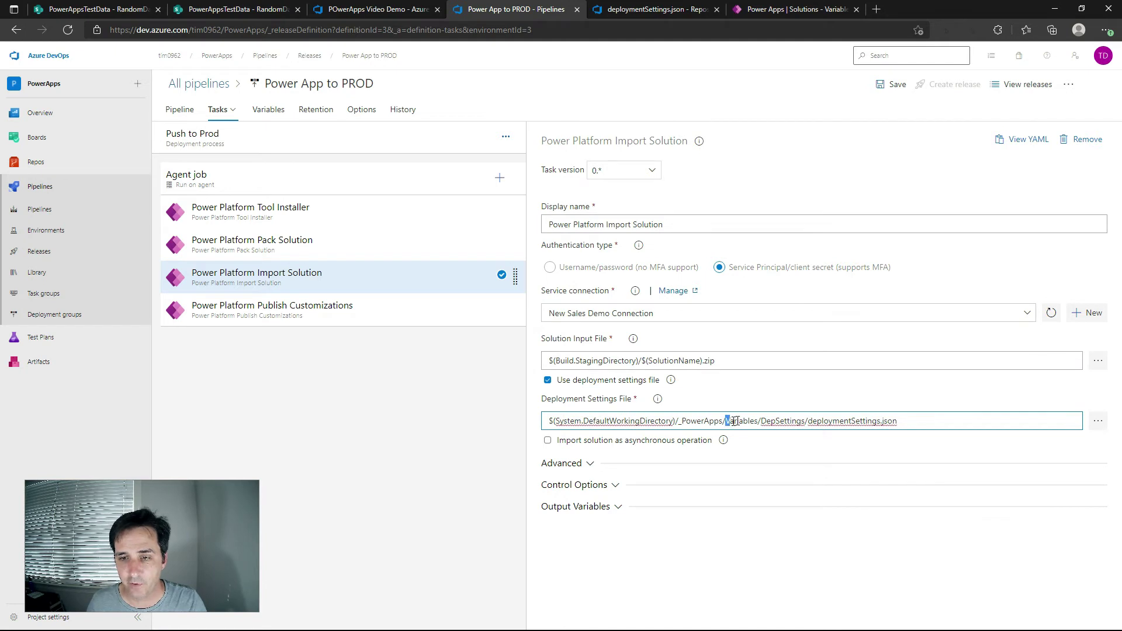
left_click_drag(735, 421, 757, 420)
type("$(SolutionName)")
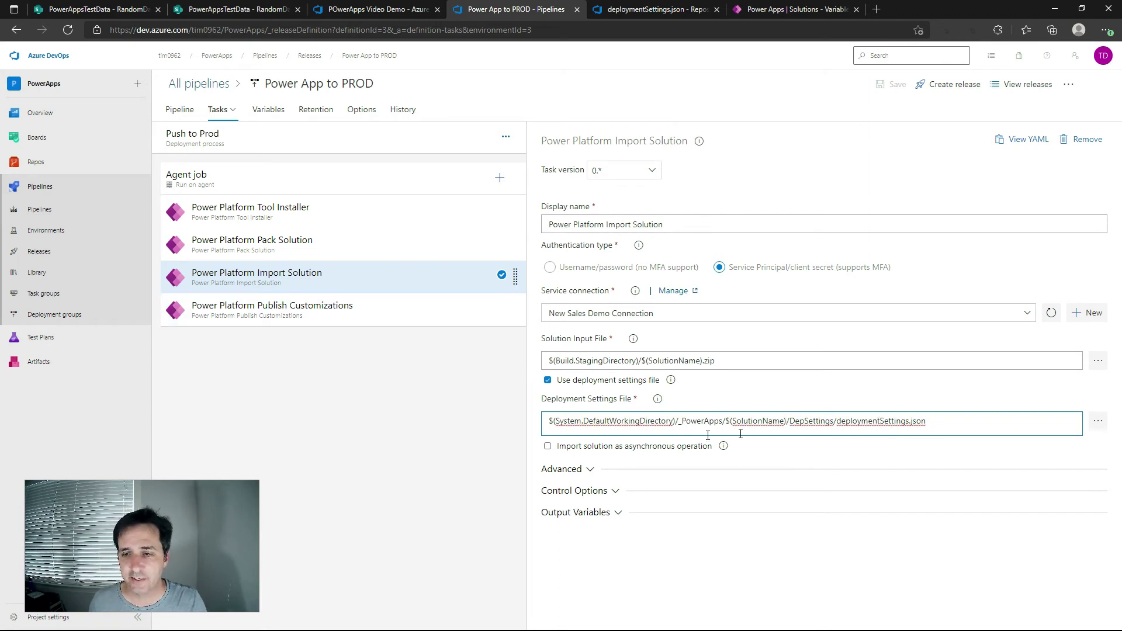
Turn off importing as a managed solution in the Import Solution task's advanced options and save the pipeline without a comment
left_click(589, 475)
left_click(590, 465)
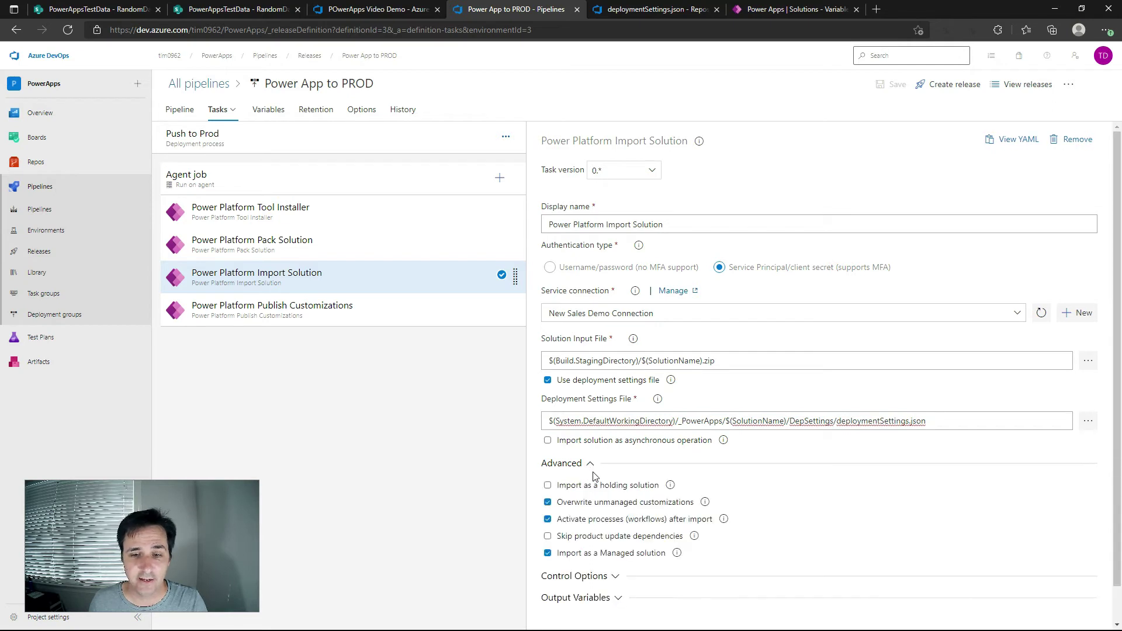
left_click(548, 555)
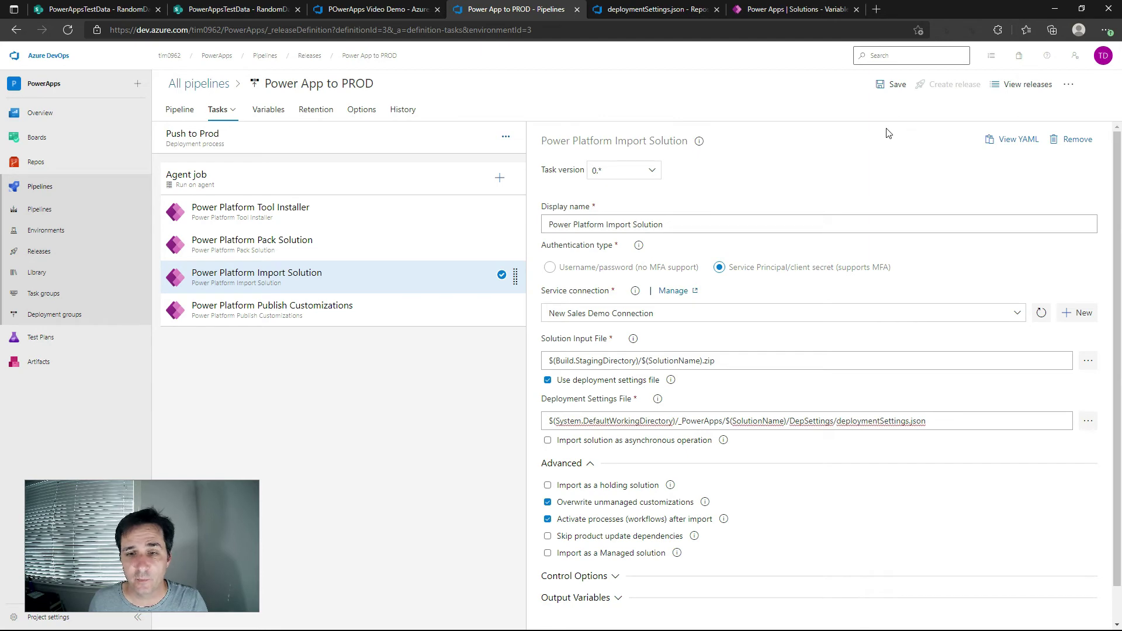
left_click(891, 85)
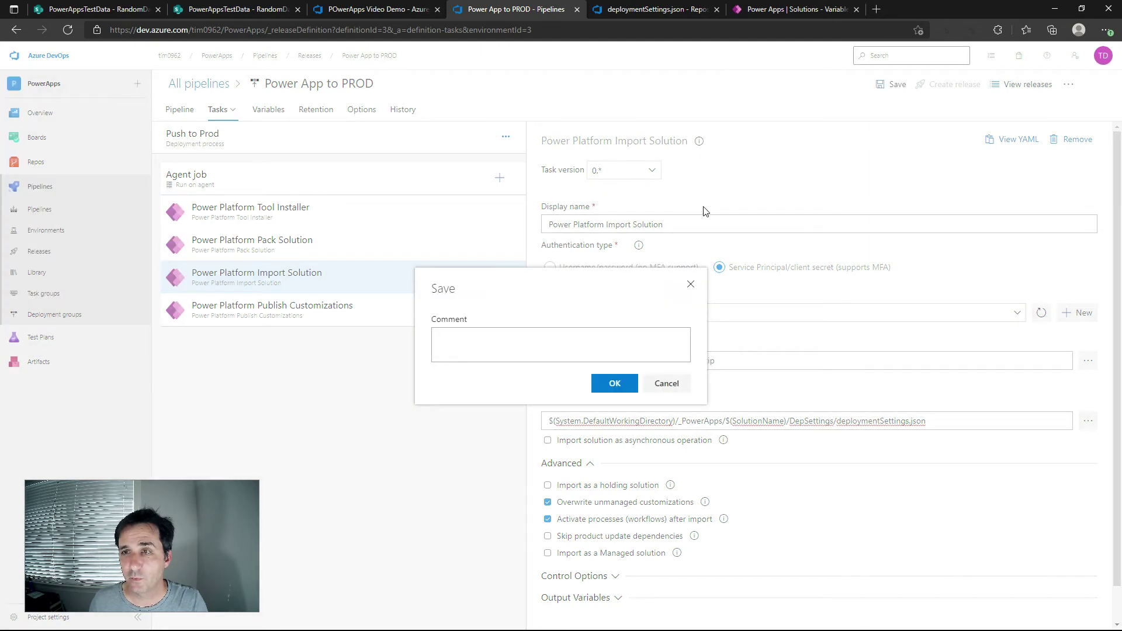
left_click(621, 383)
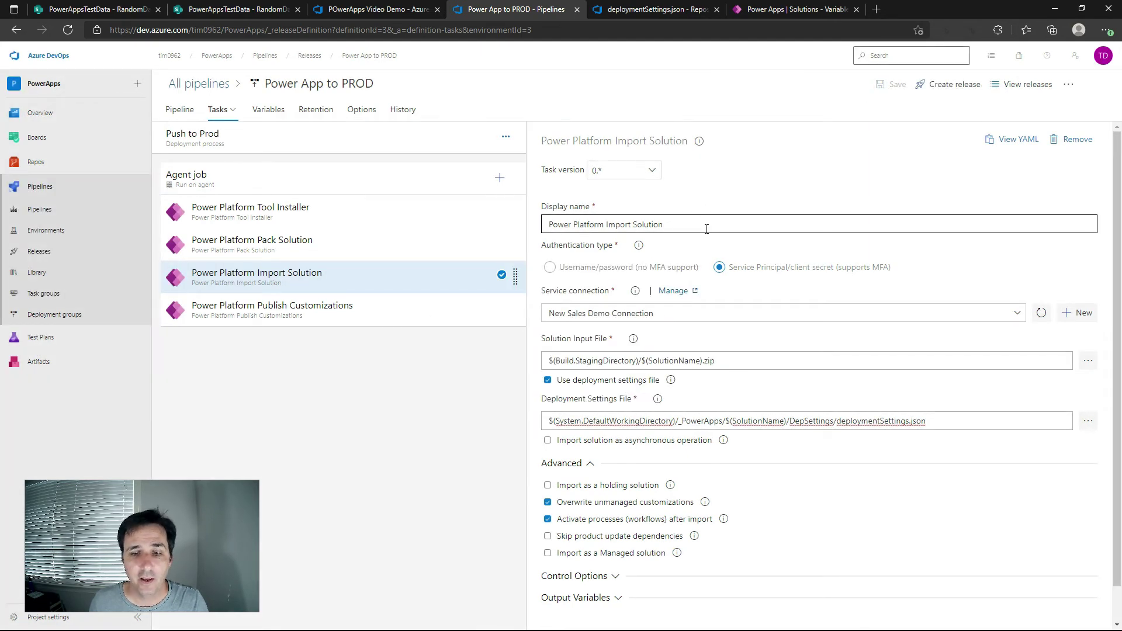
In Power Apps, run the EP13-EnvironmentVariables app from the default environment to check its list data, and close it
left_click(777, 11)
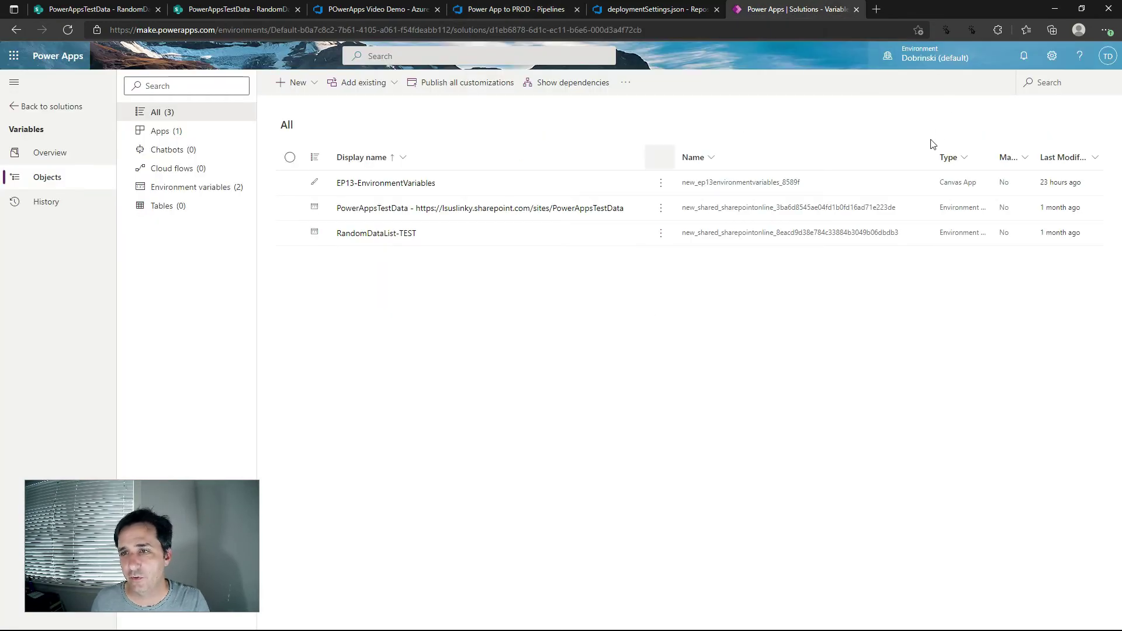
left_click(935, 55)
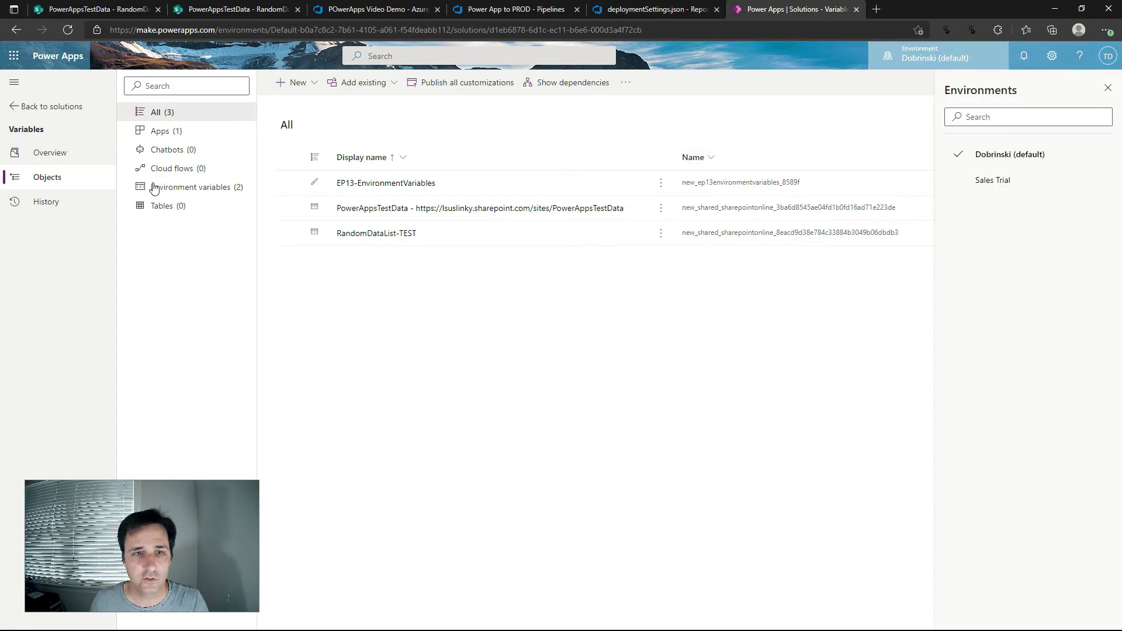
left_click(18, 106)
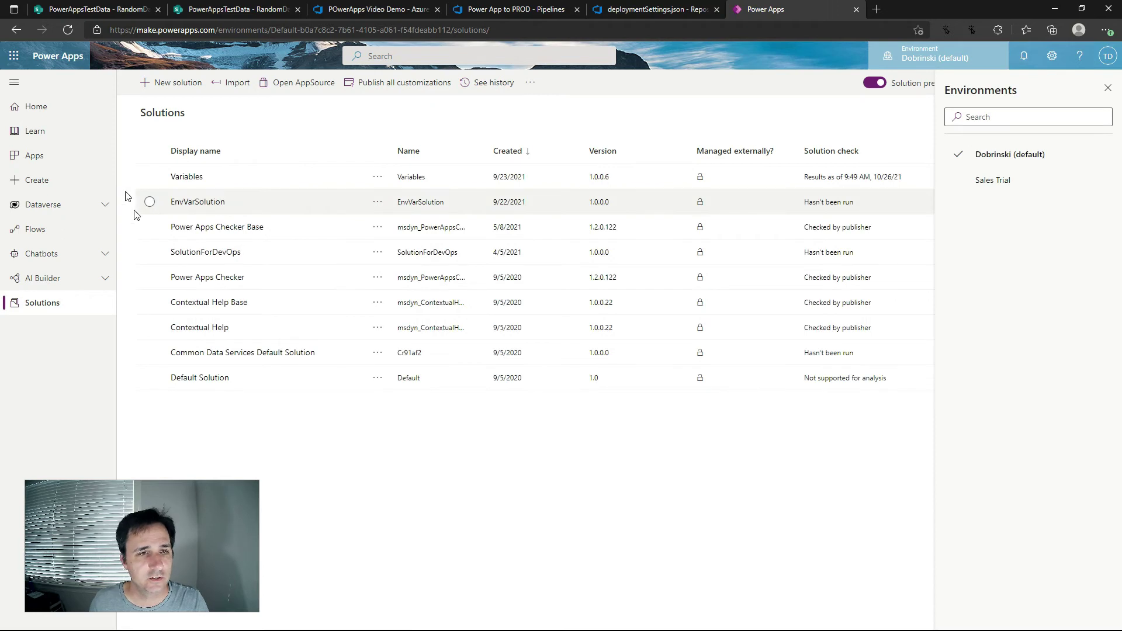
left_click(37, 157)
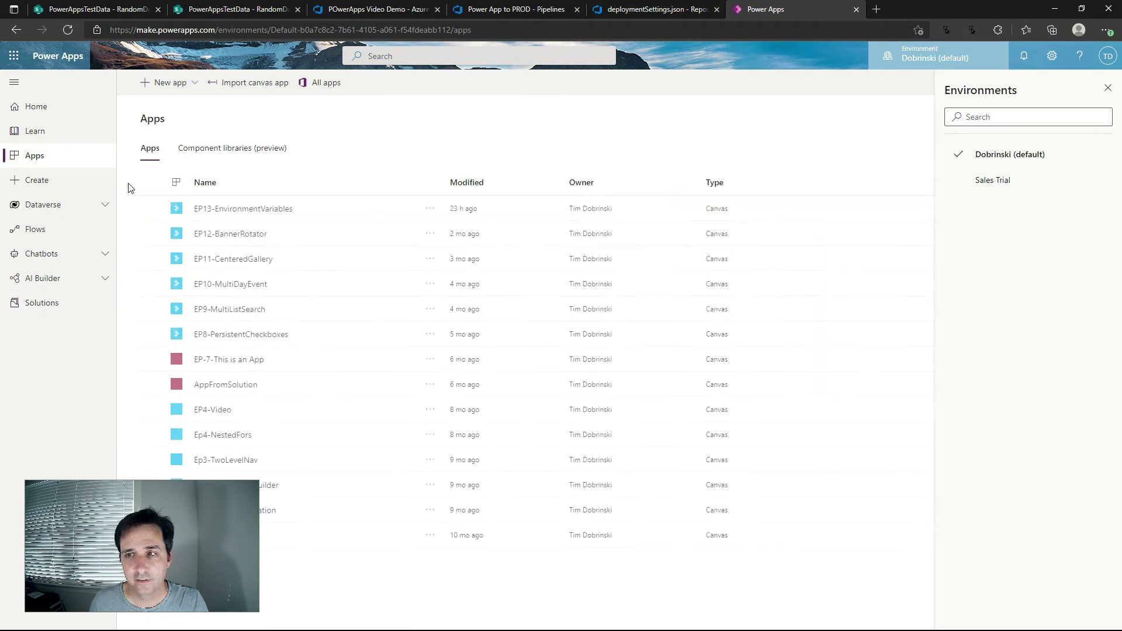
left_click(267, 221)
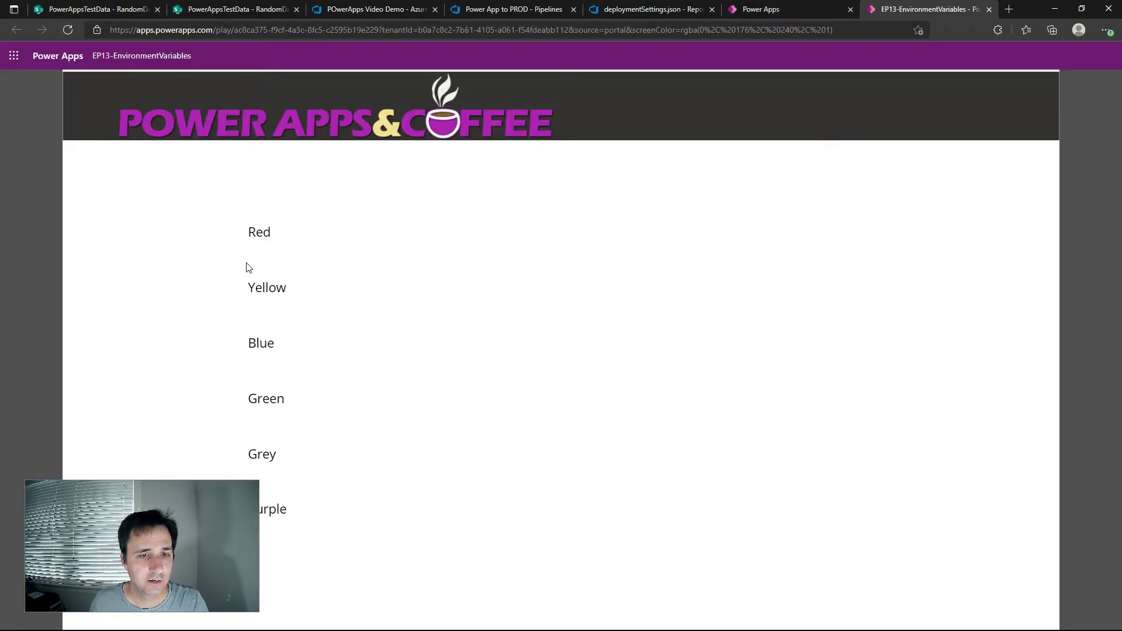
left_click(988, 9)
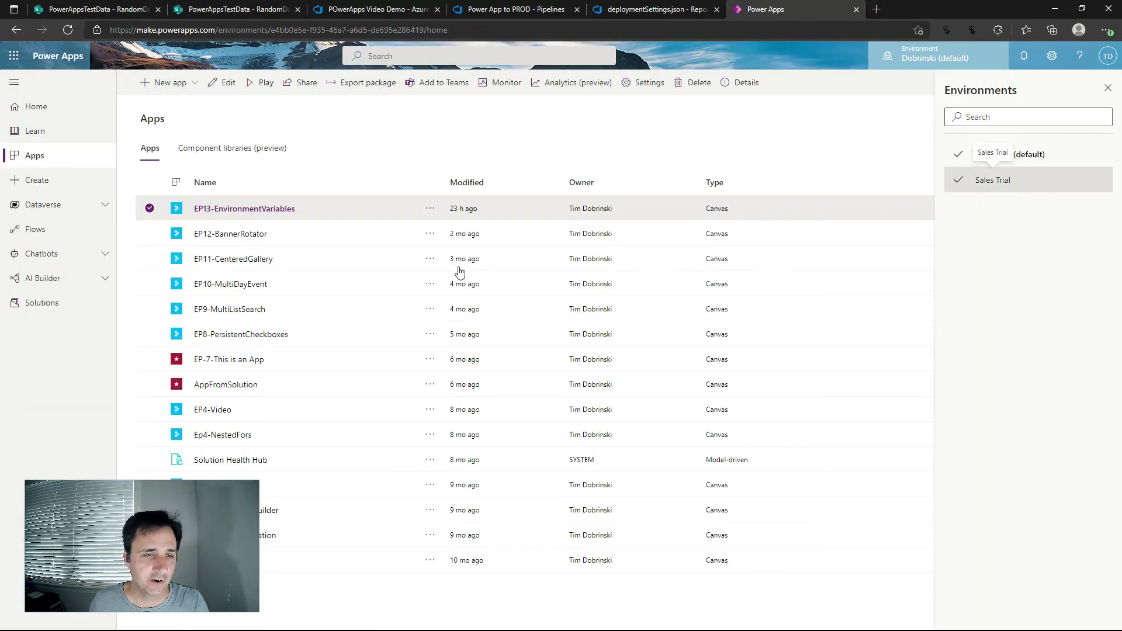
Switch to the Sales Trial environment and check its solutions and apps for existing copies of the Variables solution and its app
left_click(992, 193)
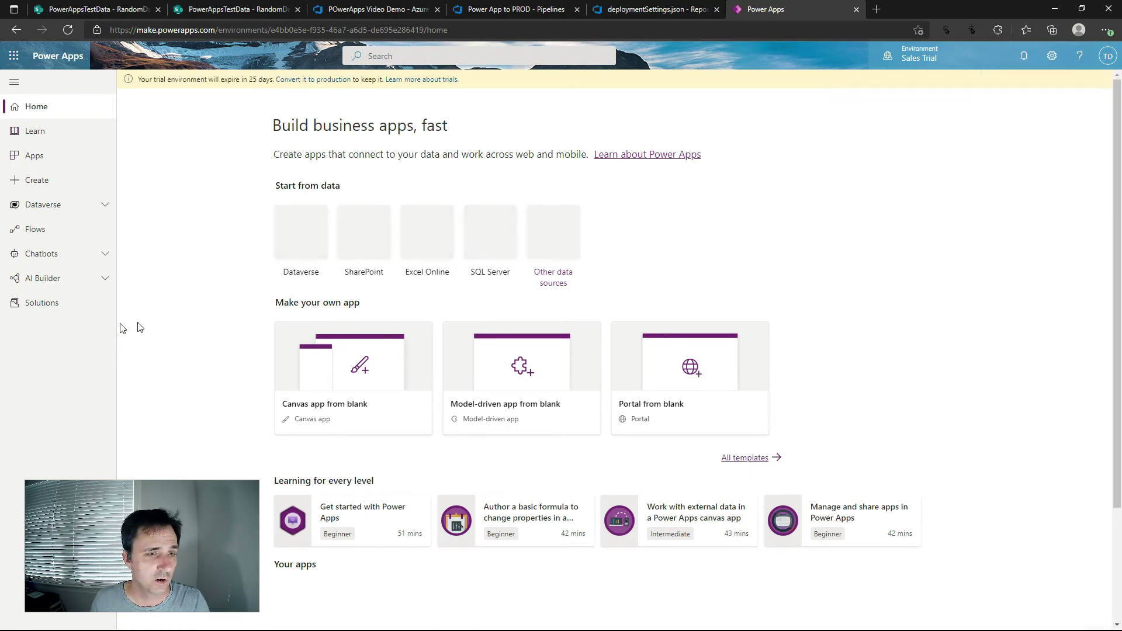
left_click(39, 304)
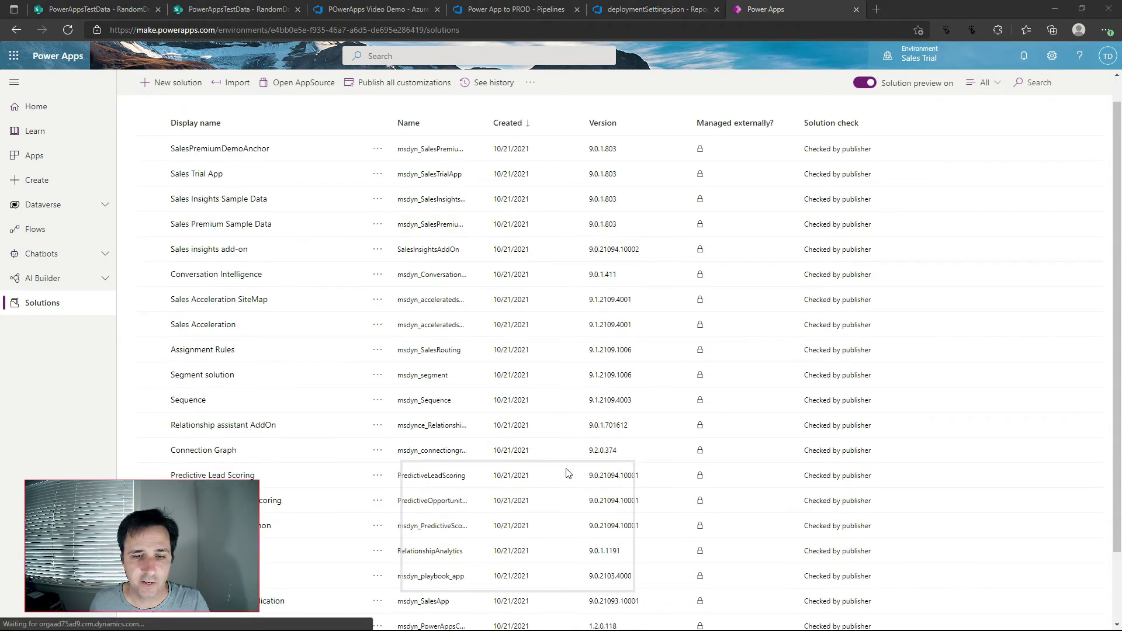
scroll(188, 459, "down", 2)
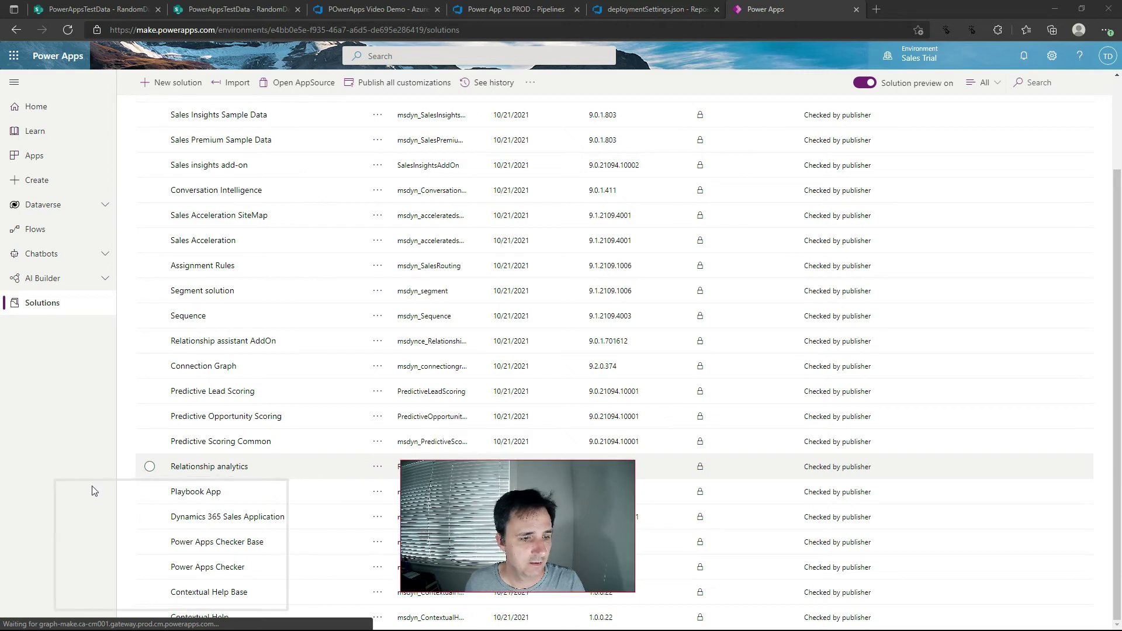
scroll(93, 549, "up", 2)
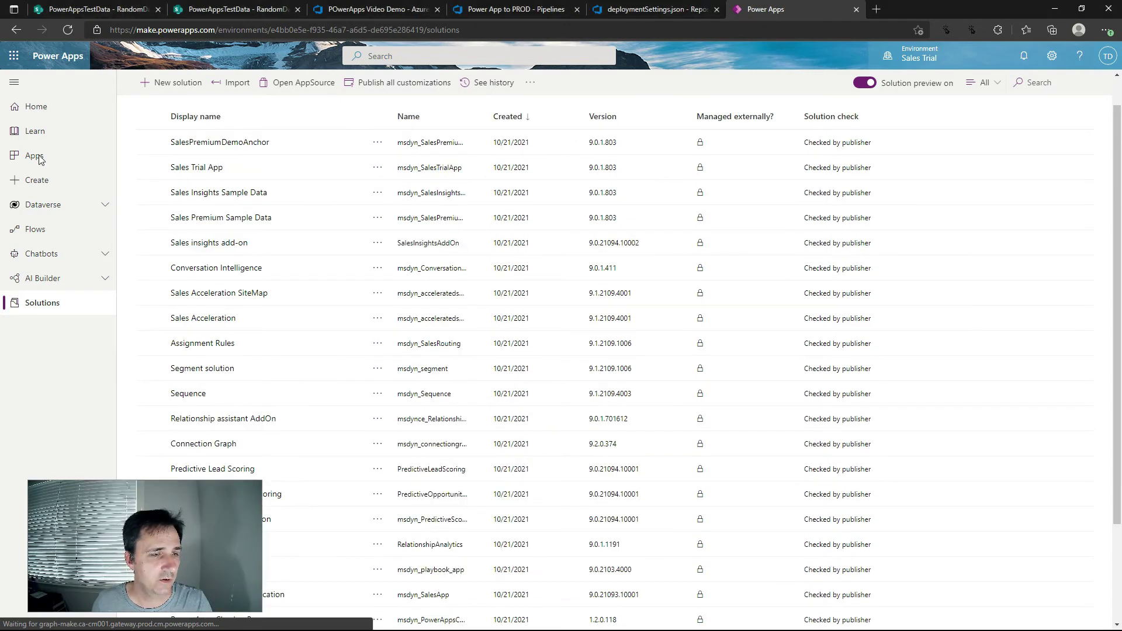
left_click(39, 156)
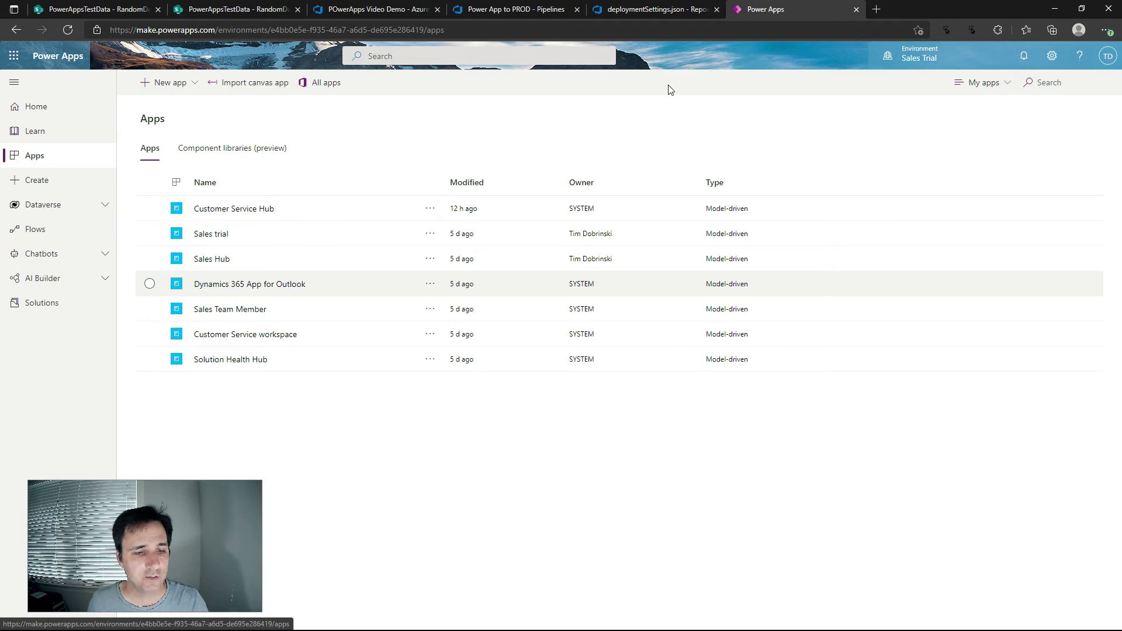
Return to the Power App to PROD pipeline in Azure DevOps, create a new release with the default settings, and open it in a new tab
left_click(520, 9)
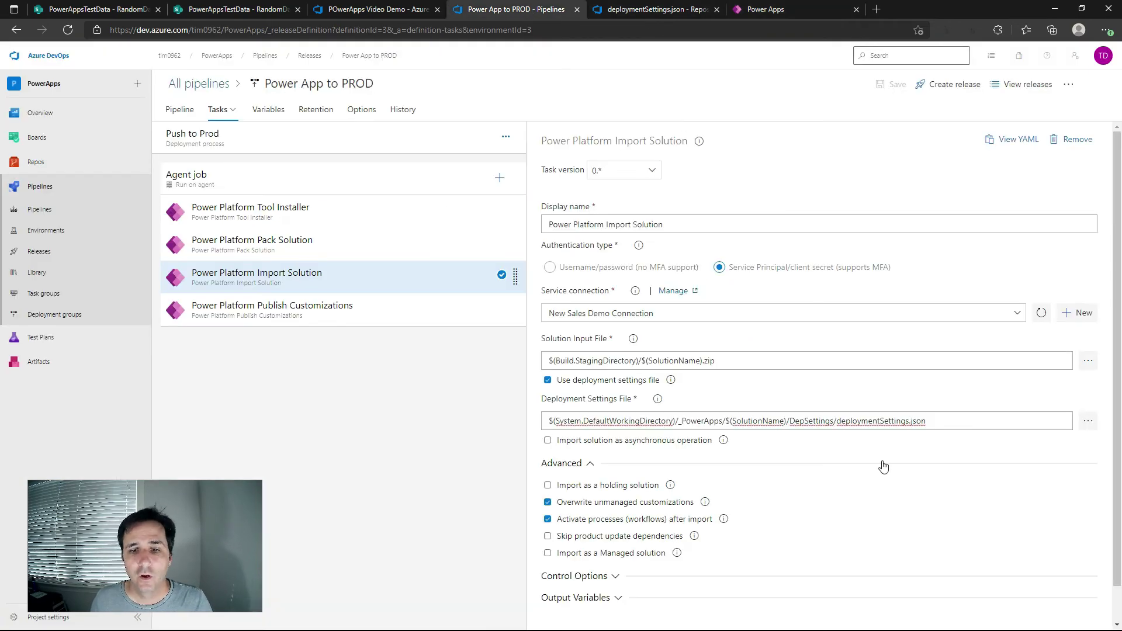
left_click(948, 86)
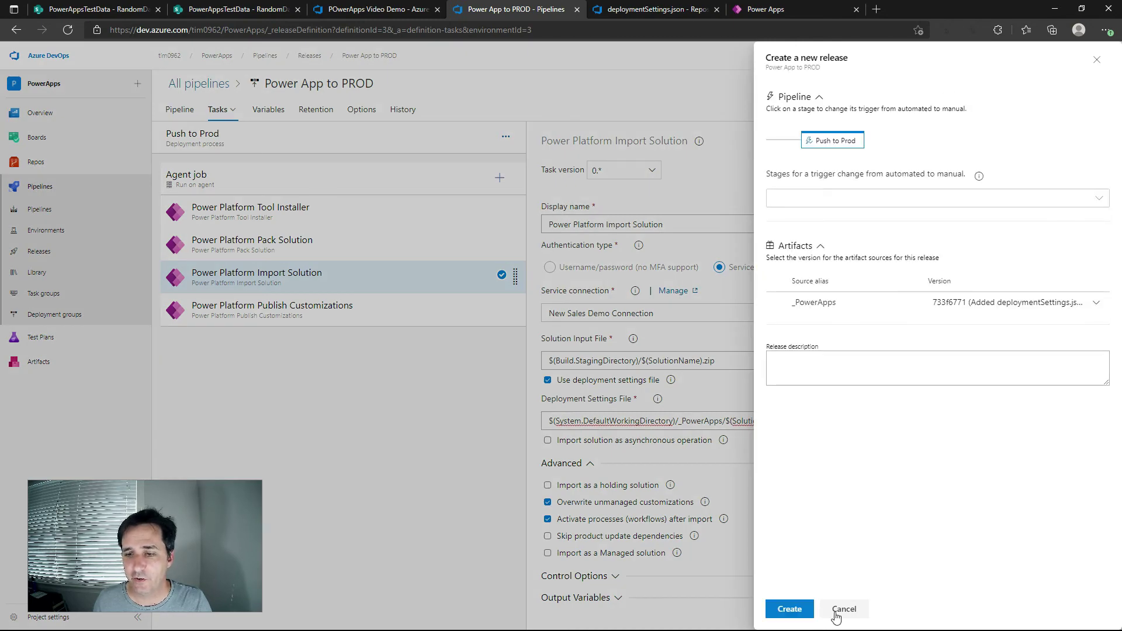
left_click(792, 609)
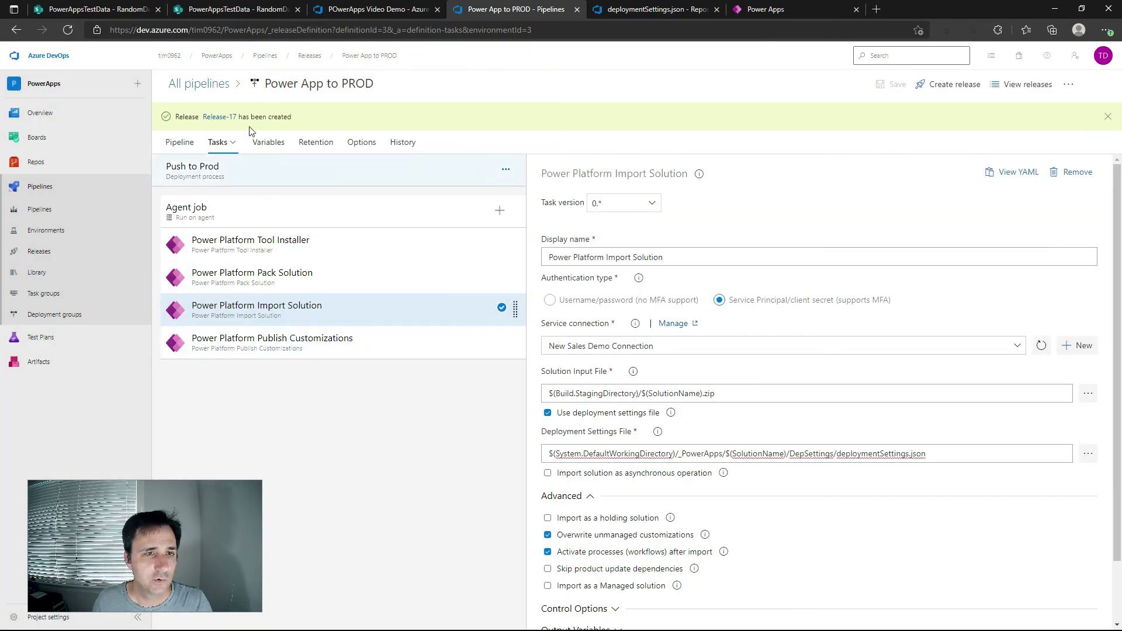
right_click(220, 117)
left_click(320, 121)
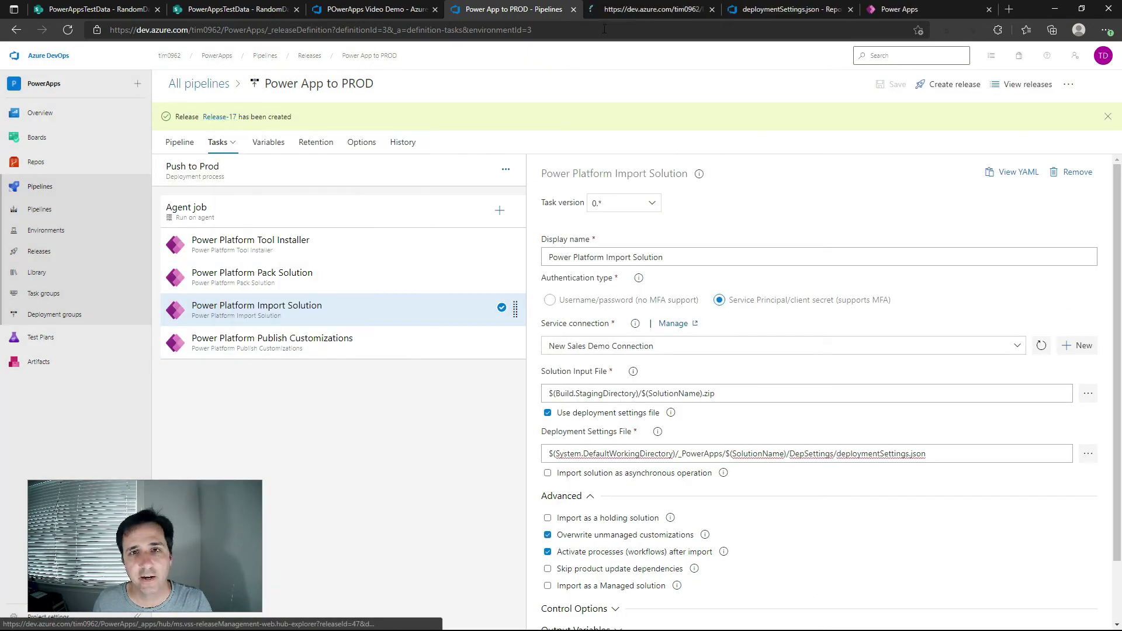
Follow the new release's Push to Prod stage logs, and open the deployed Variables solution in the Sales Trial environment of Power Apps
left_click(649, 9)
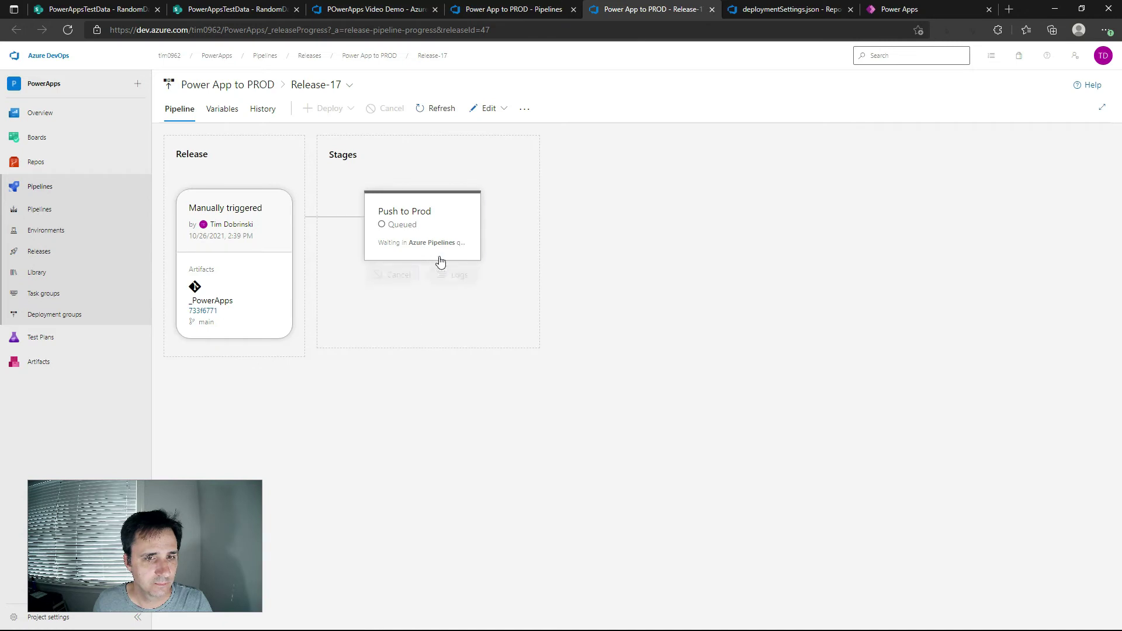
left_click(453, 282)
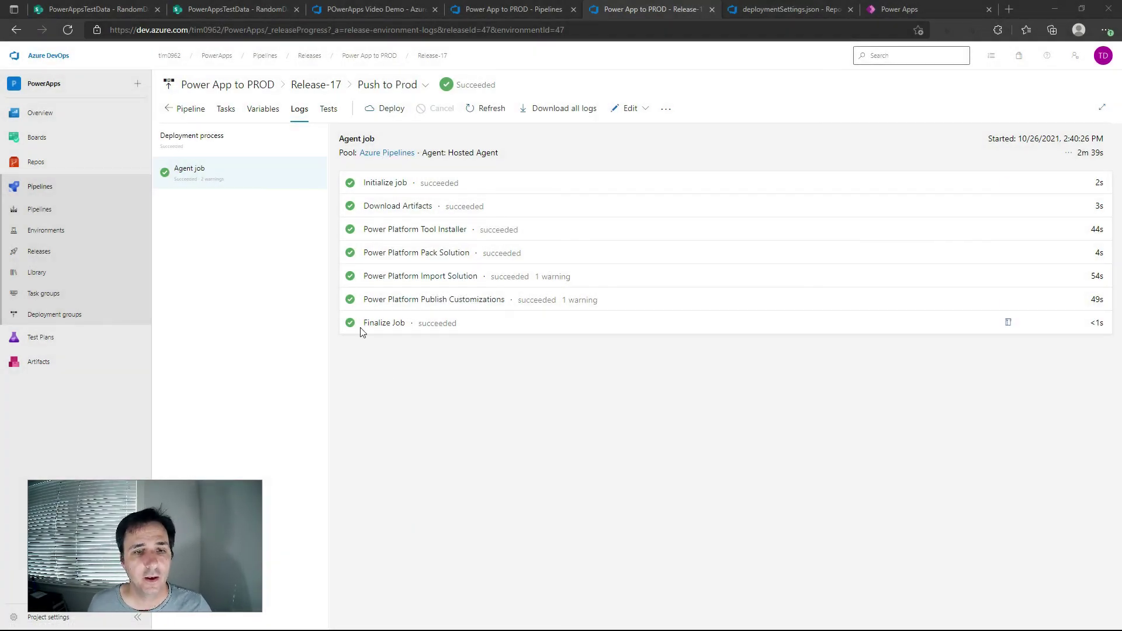
left_click(897, 8)
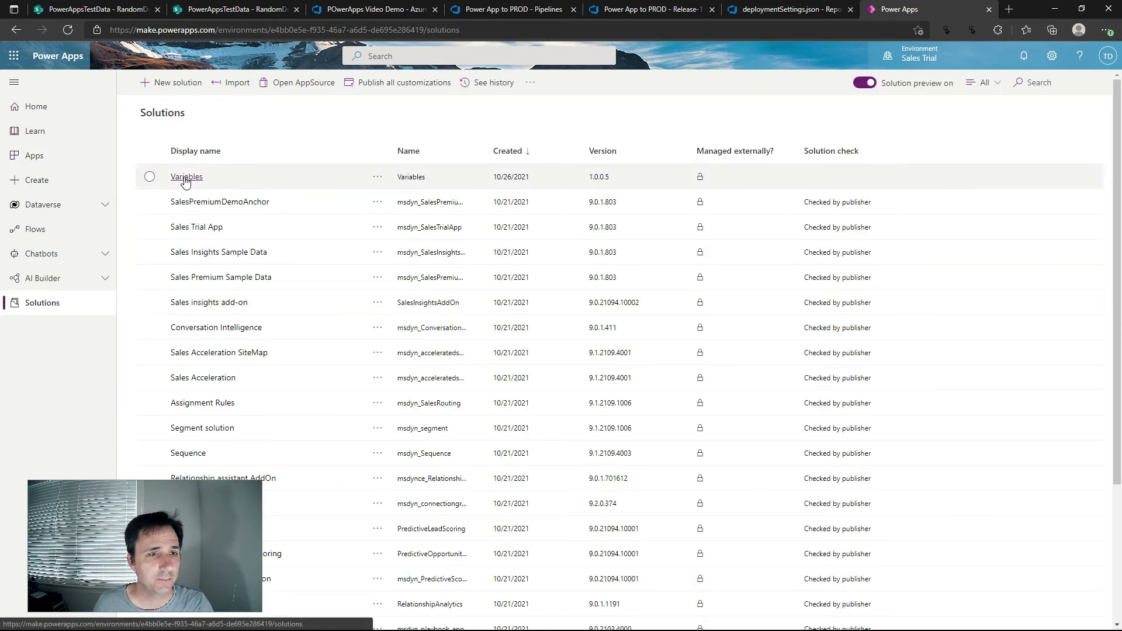
left_click(185, 177)
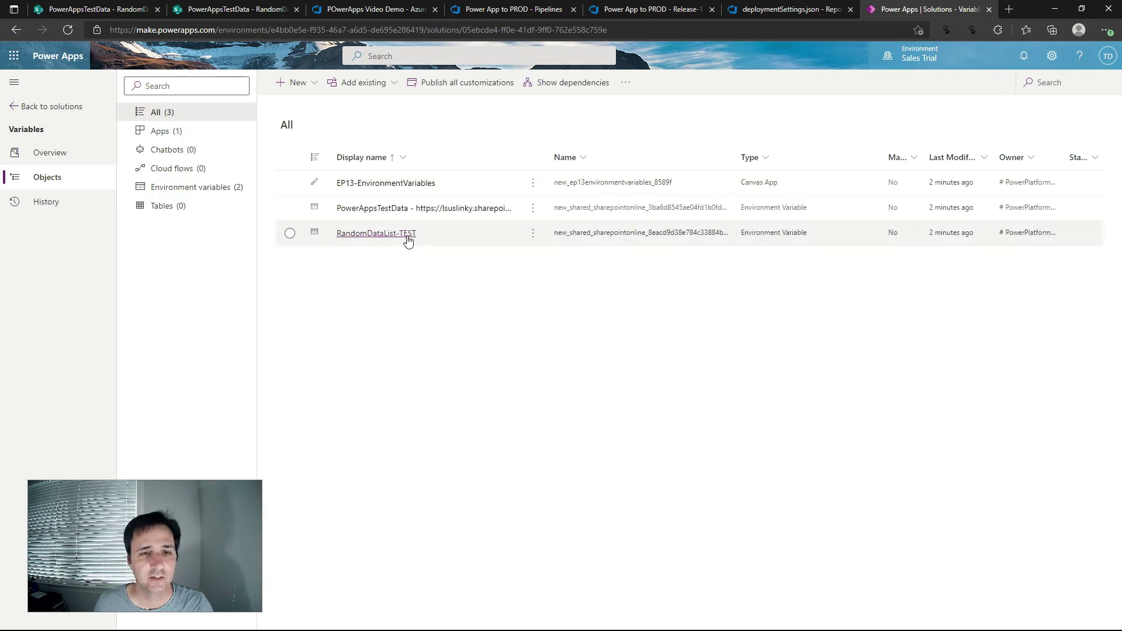
Open the solution's EP13-EnvironmentVariables app for editing to check its list data, close it, and look for the app in the environment's Apps list
left_click(401, 186)
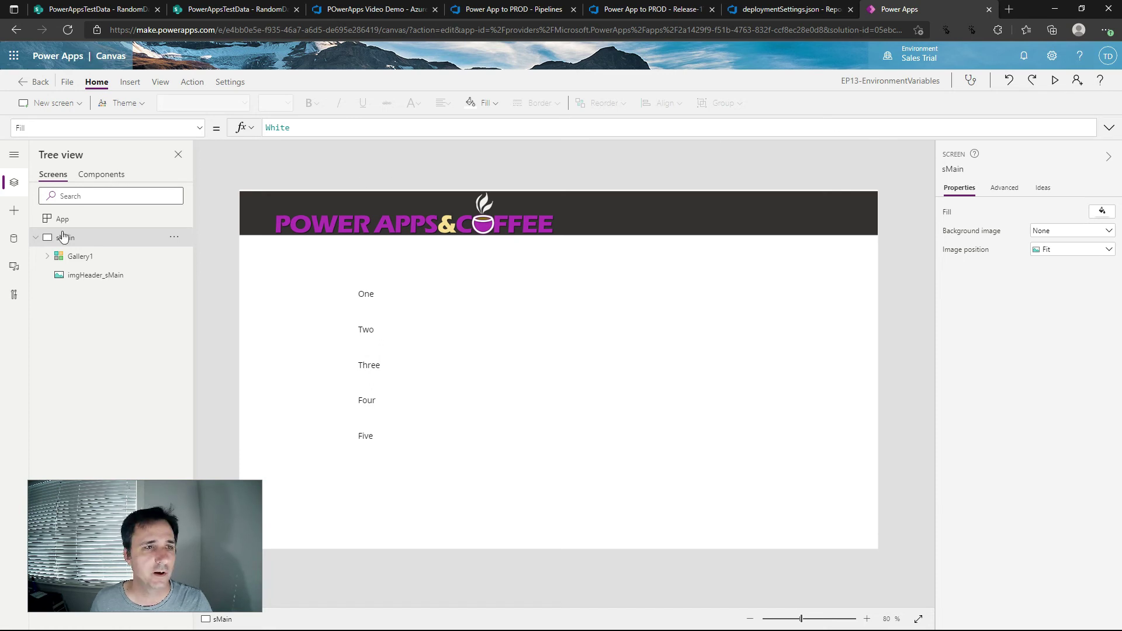
left_click(67, 82)
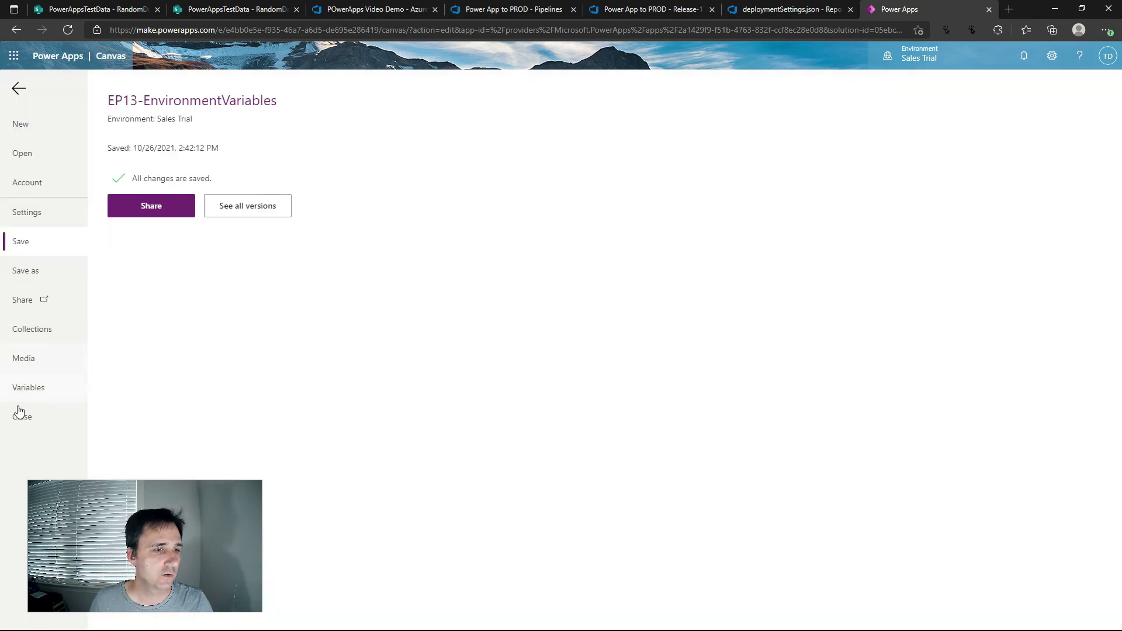
left_click(19, 413)
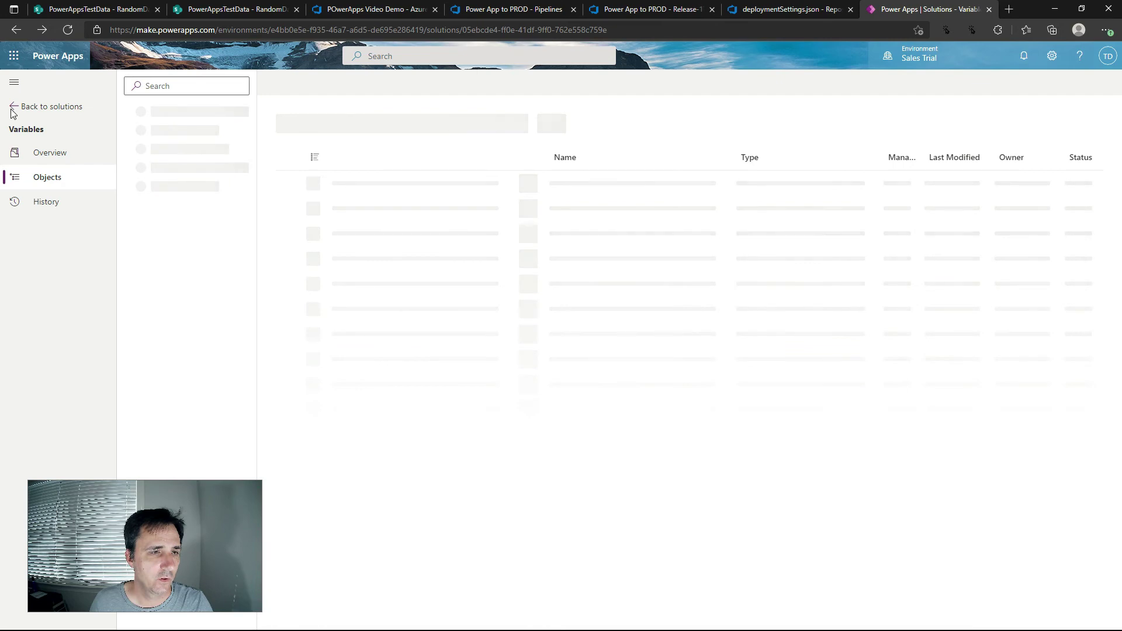
left_click(12, 112)
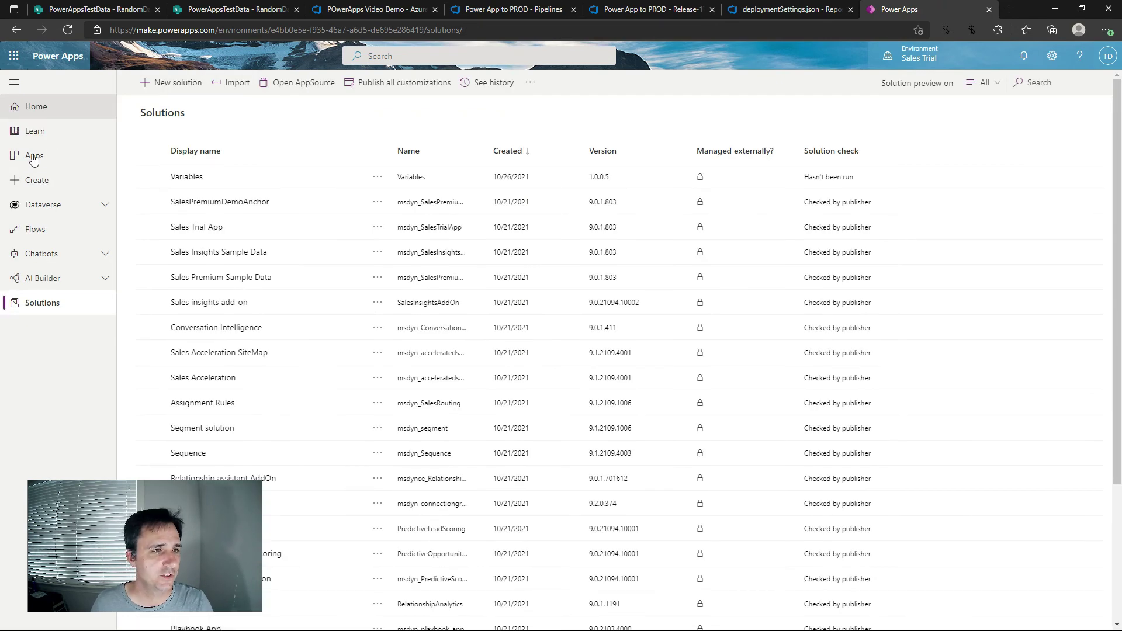
left_click(38, 162)
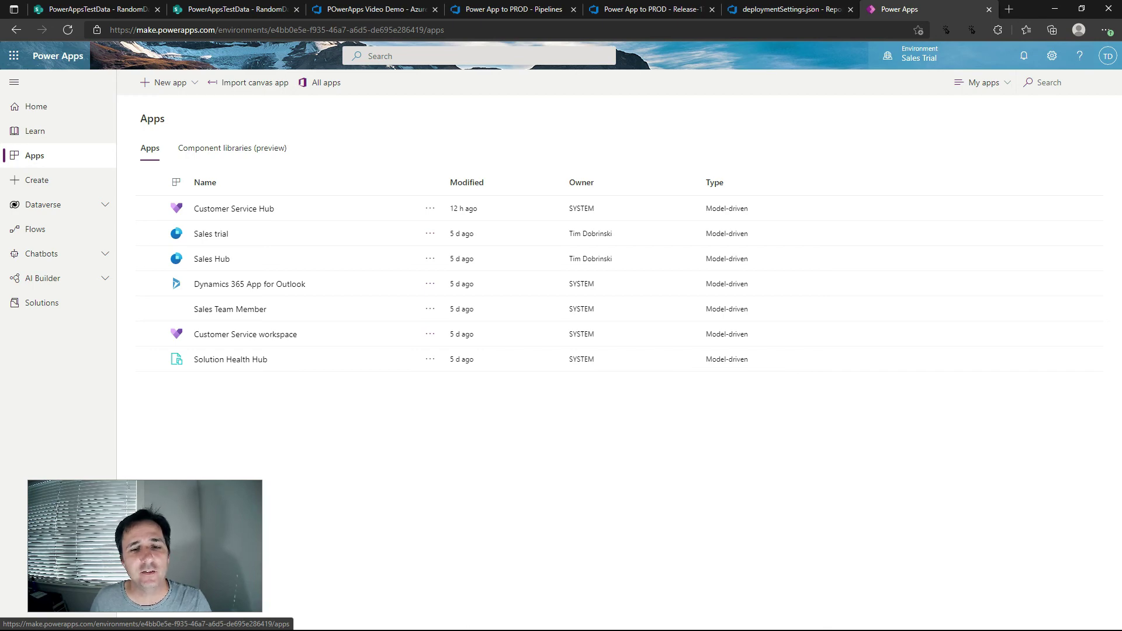
Switch to the ownership script in Notepad and review its module installation lines, environment GUID placeholder and EP13-EnvironmentVariables app name
key("super")
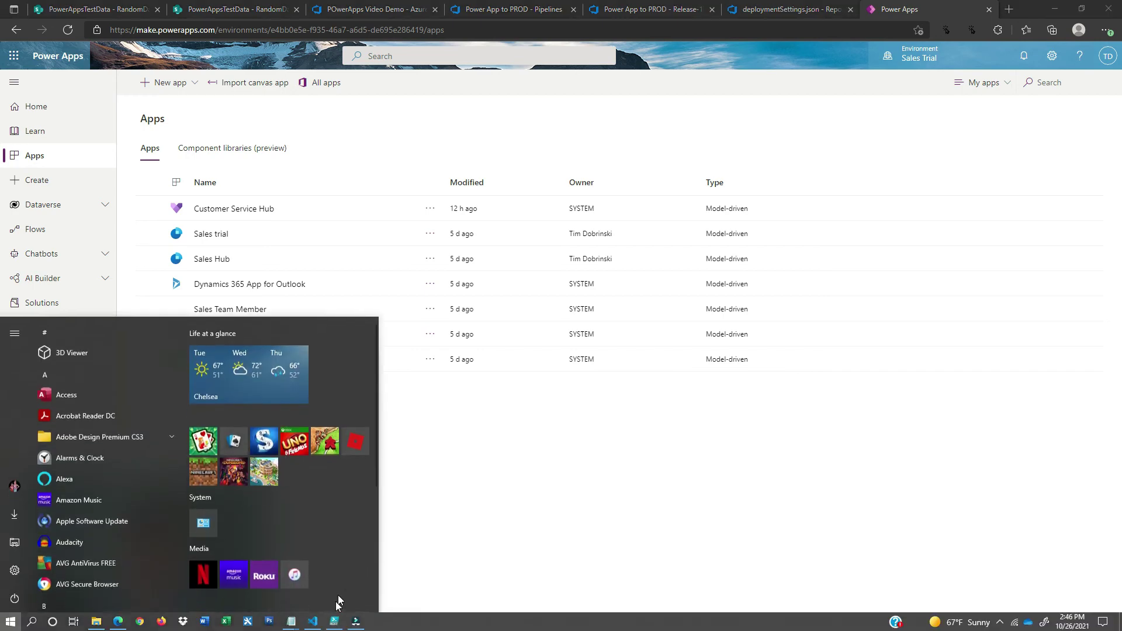
mouse_move(296, 625)
left_click(414, 601)
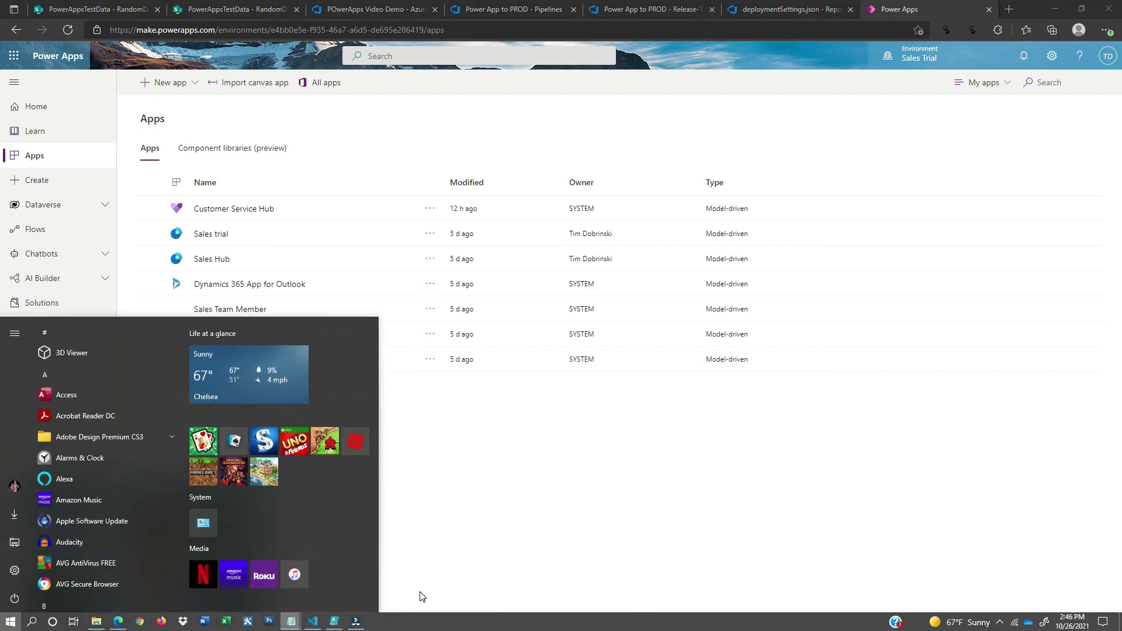
left_click_drag(426, 222, 360, 120)
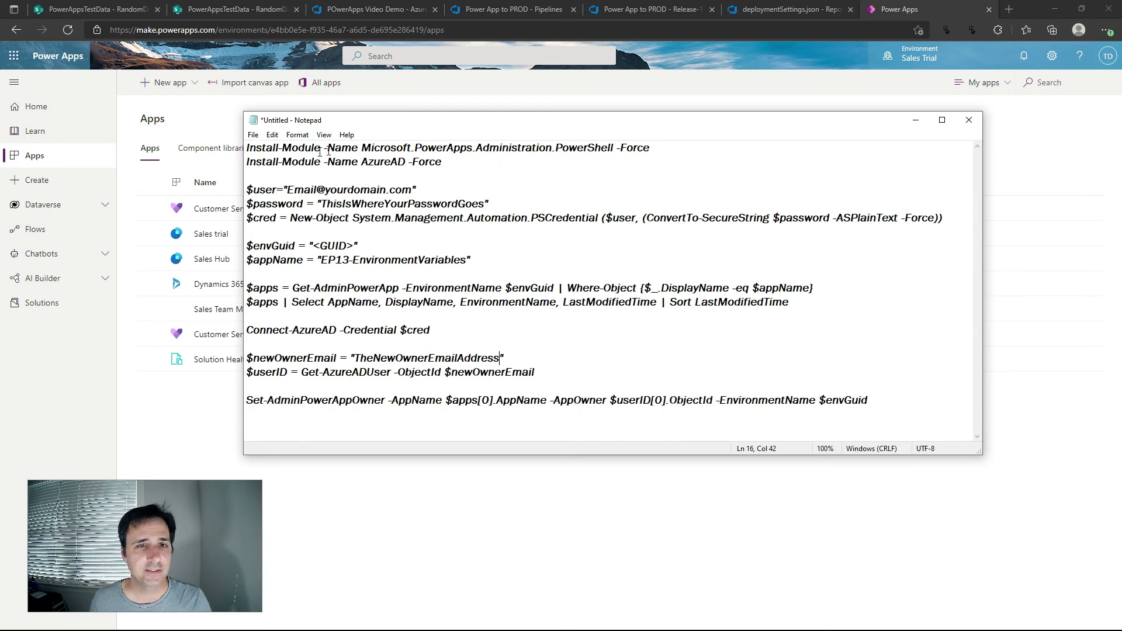
left_click_drag(427, 148, 542, 148)
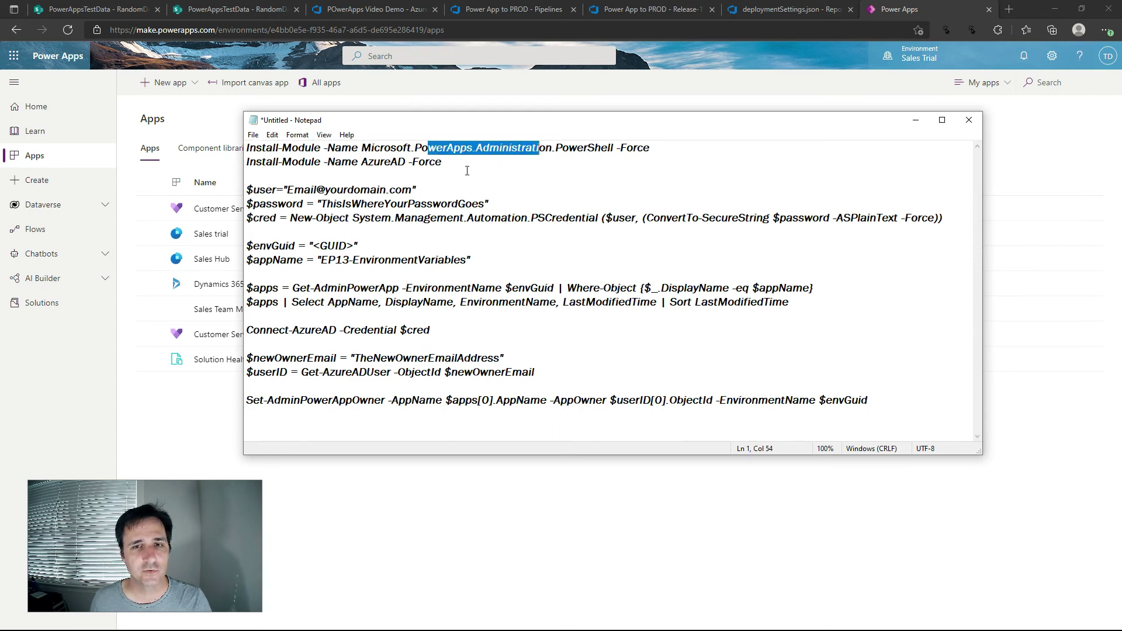
left_click(466, 166)
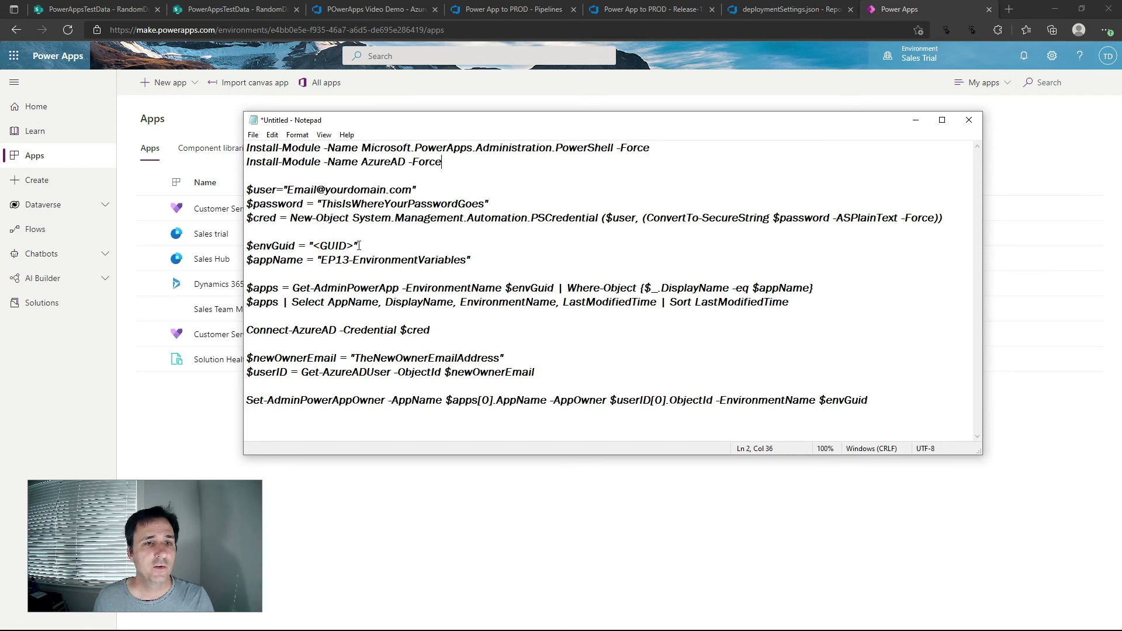
left_click_drag(358, 246, 310, 246)
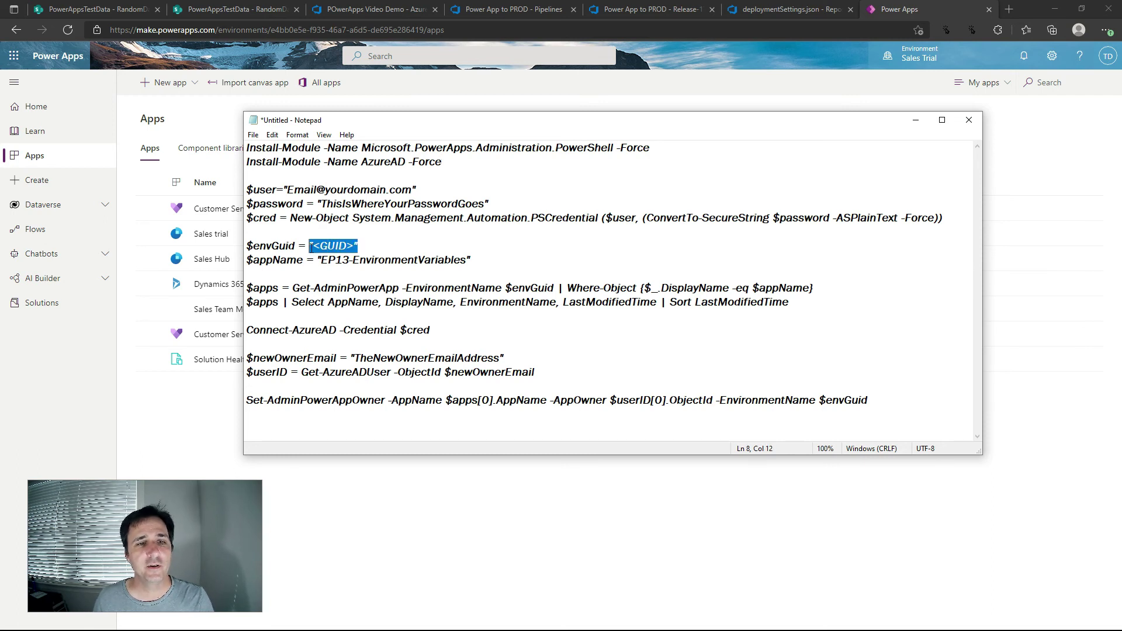
left_click(328, 246)
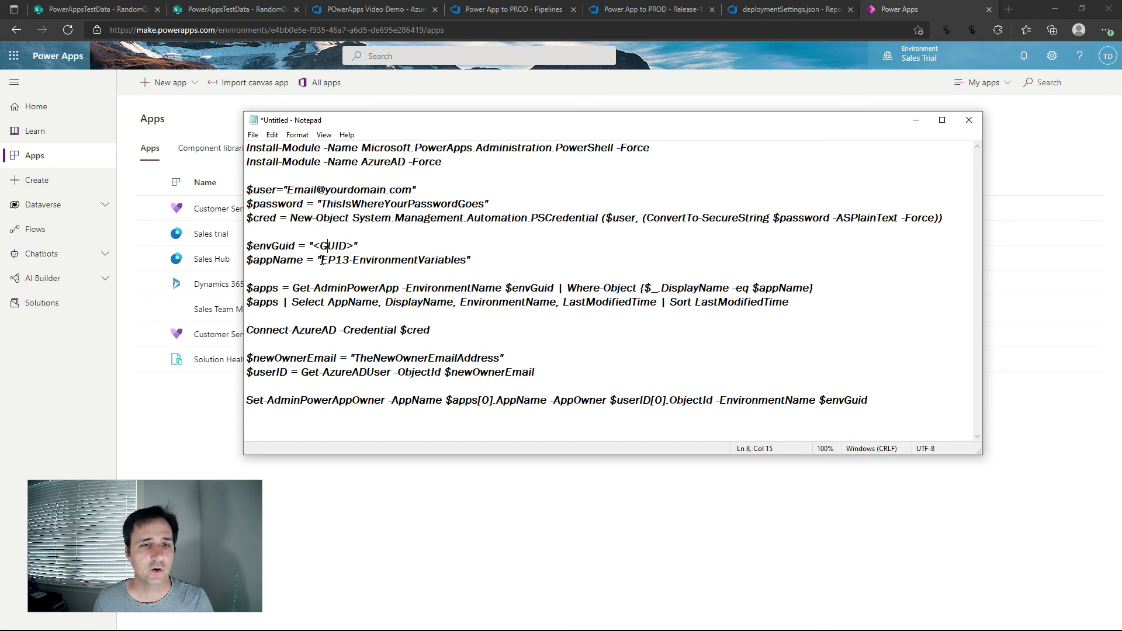
left_click_drag(322, 260, 466, 259)
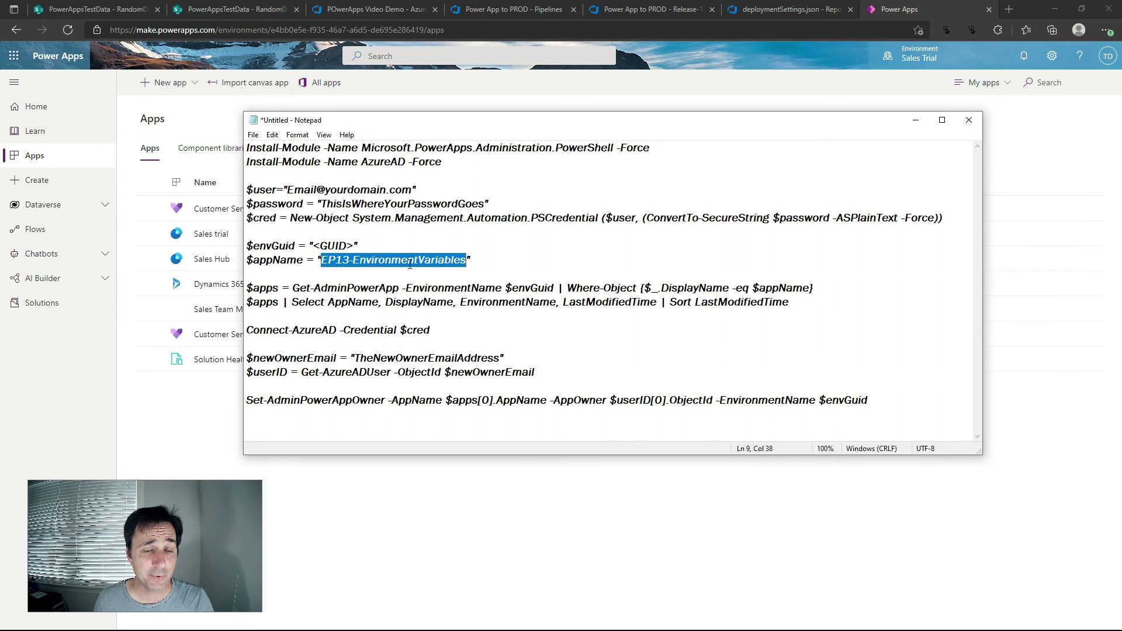
Review the script's Get-AdminPowerApp, new owner email, user credential and Set-AdminPowerAppOwner lines, and minimize Notepad
double_click(346, 286)
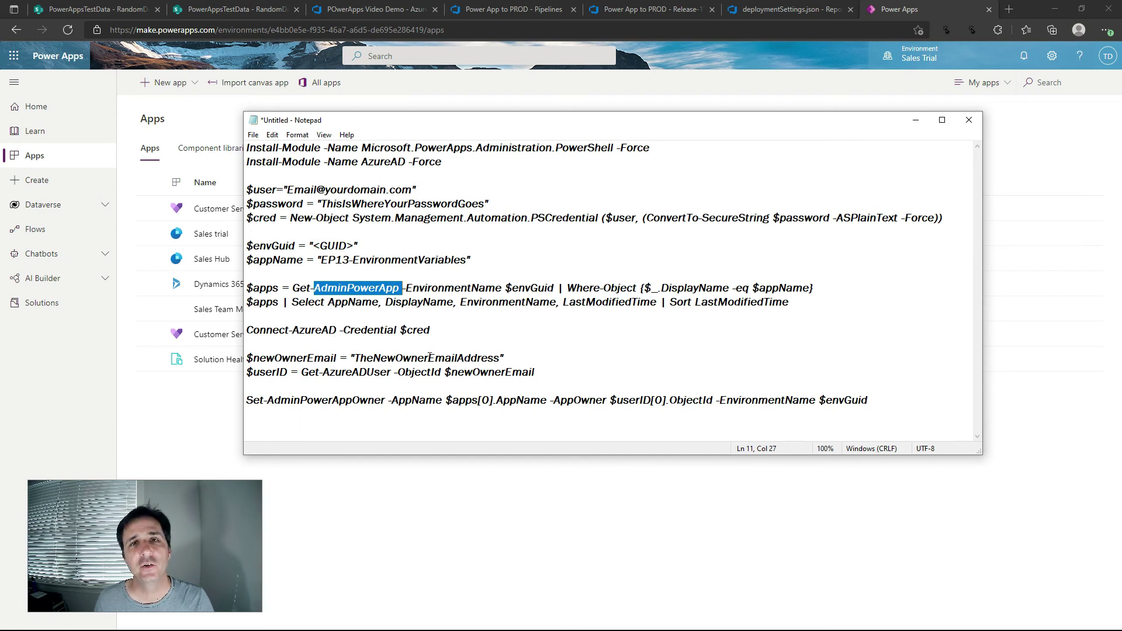
left_click(301, 357)
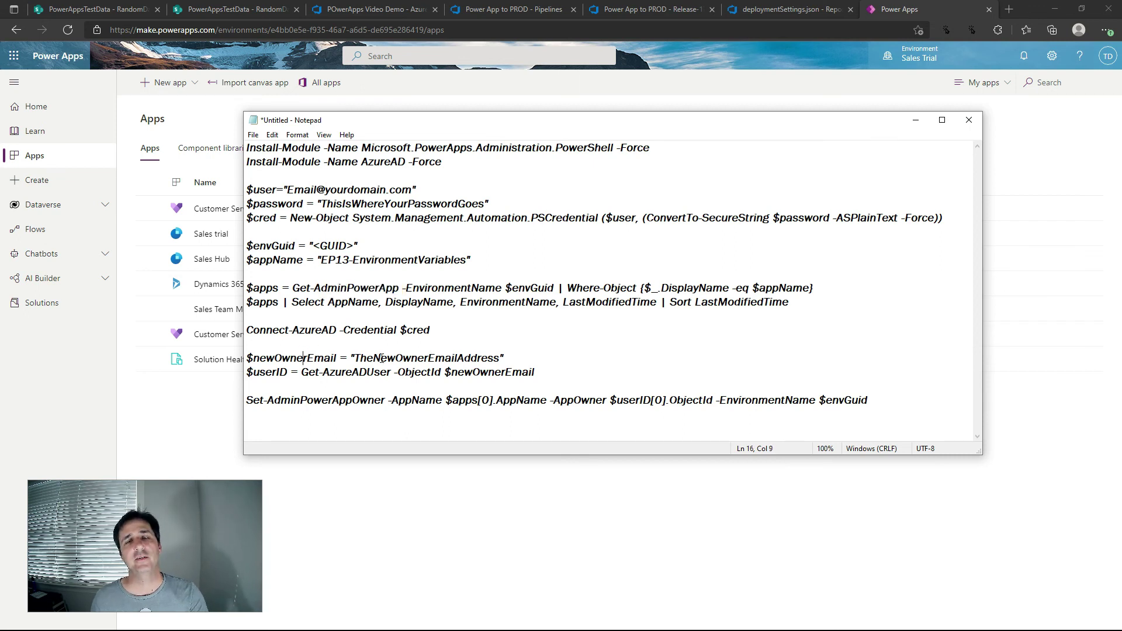
left_click(416, 190)
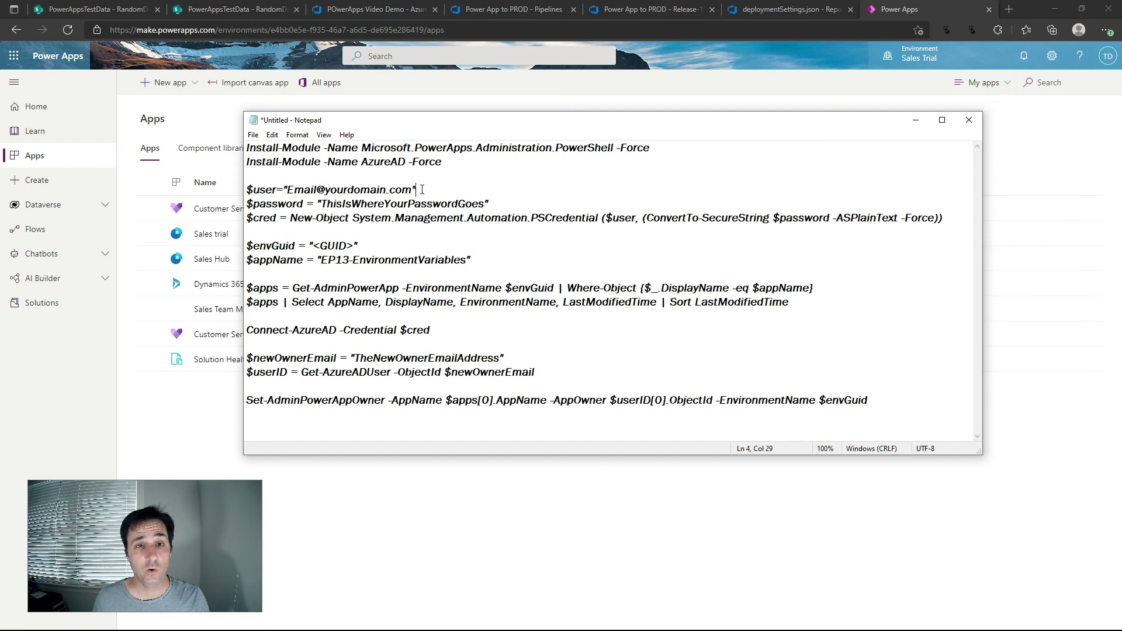
left_click(247, 190, "shift")
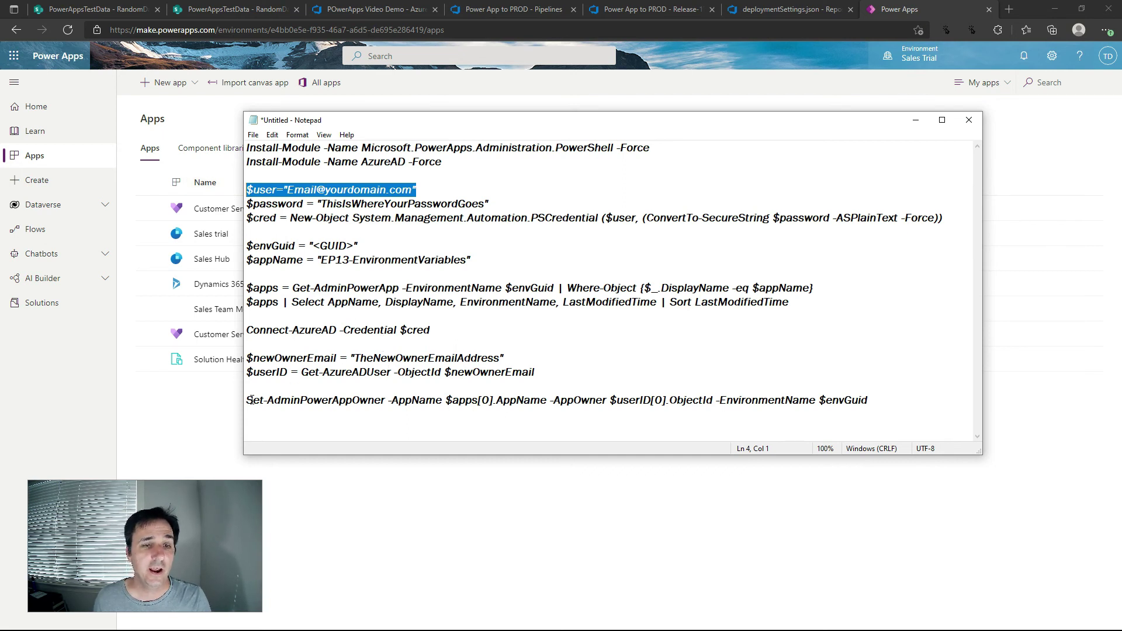
left_click_drag(250, 400, 388, 402)
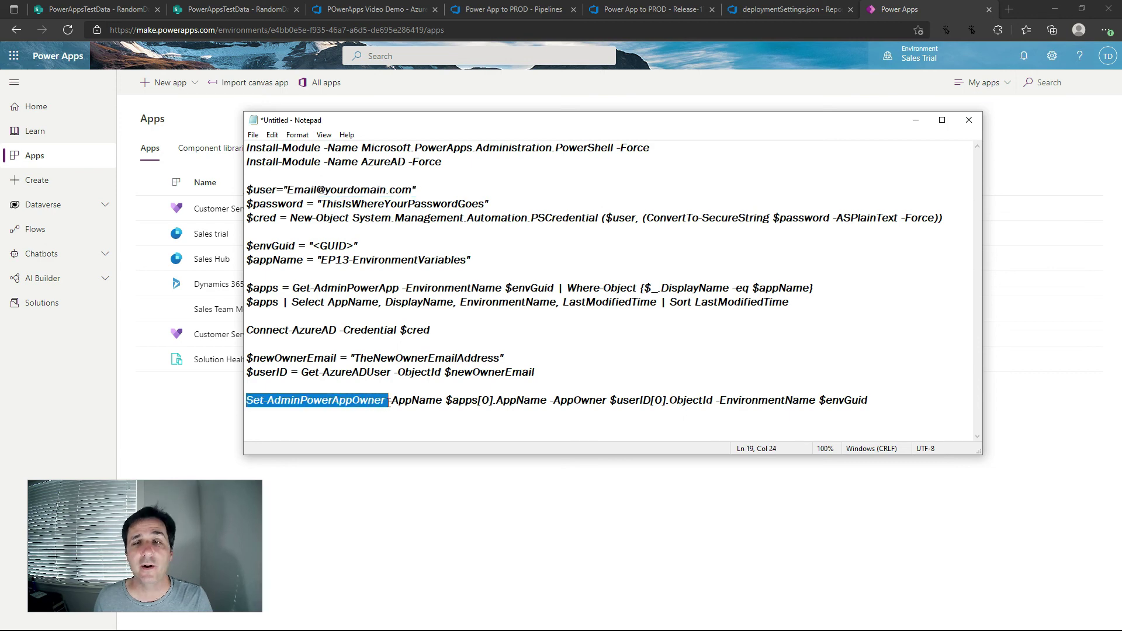
left_click(876, 398)
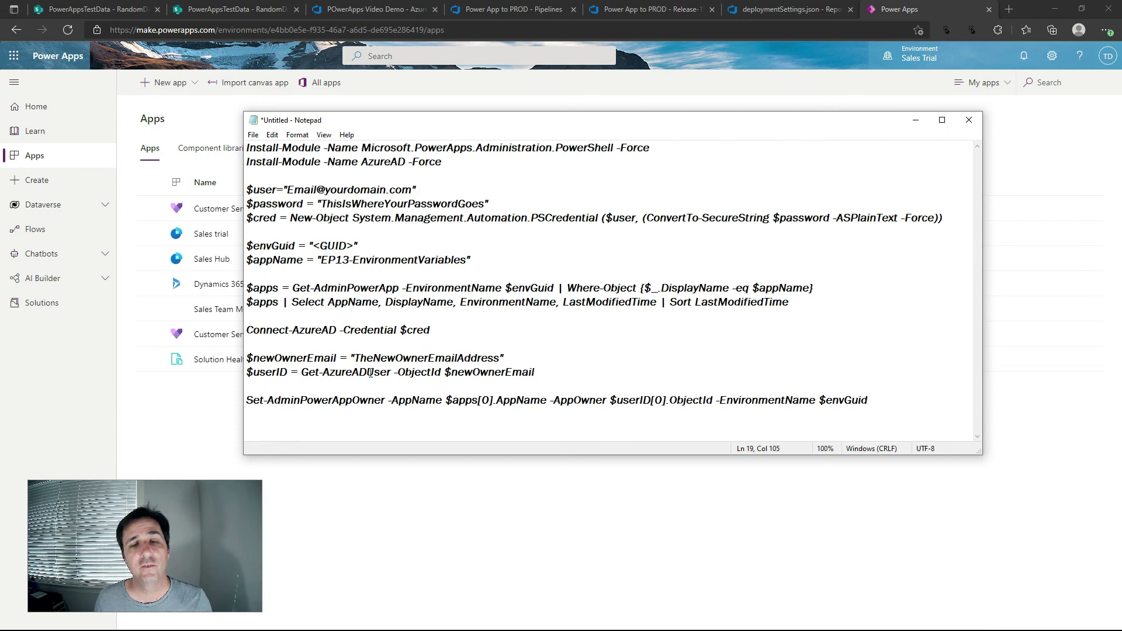
key("super+Down")
Run the changeOwner.ps1 script in Windows PowerShell ISE to reassign the deployed app's owner, and minimize the window
key("super")
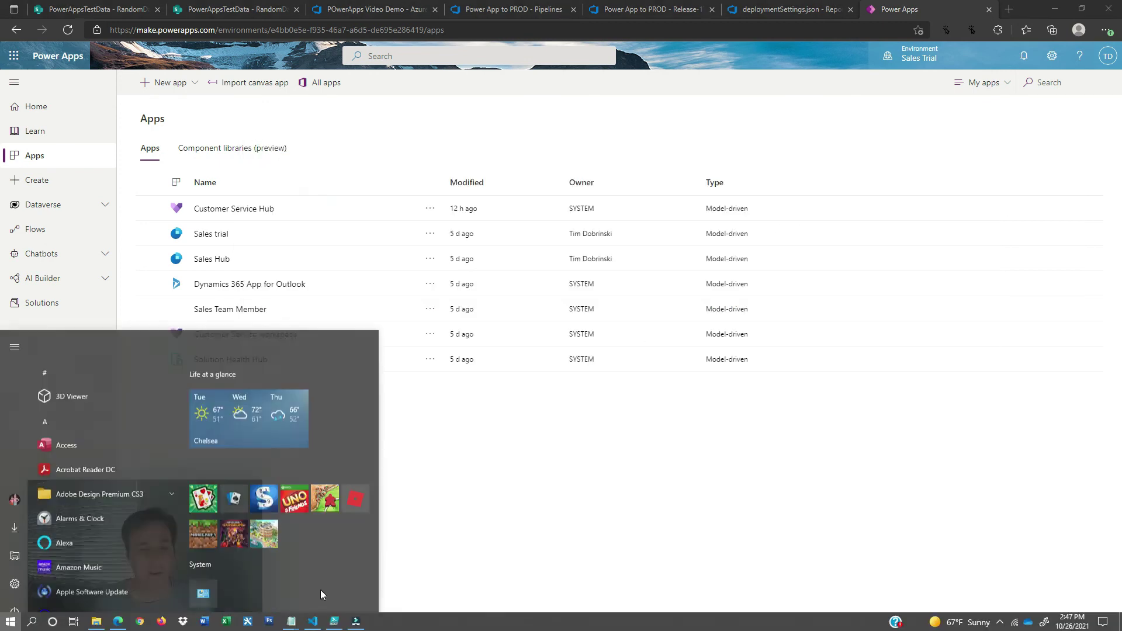
left_click(334, 621)
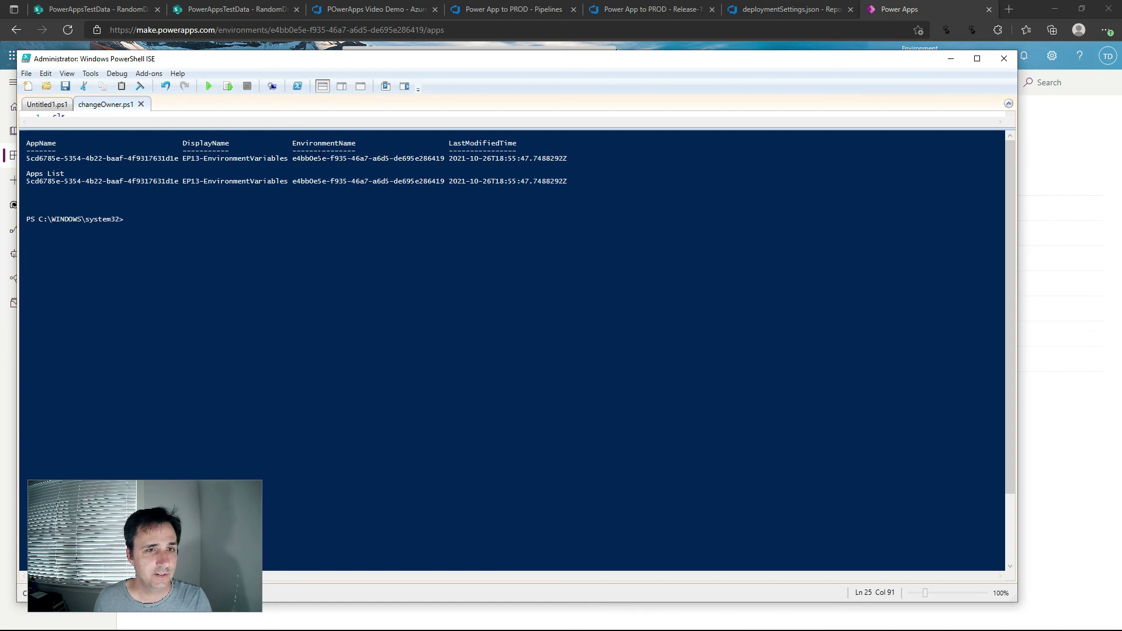
left_click(209, 86)
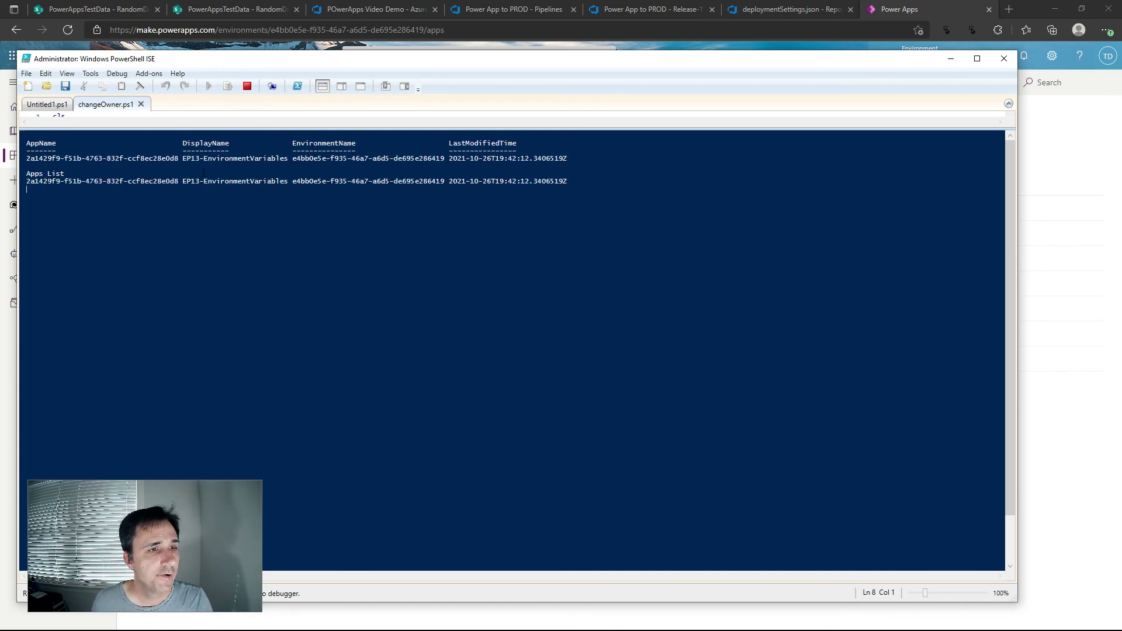
left_click(950, 58)
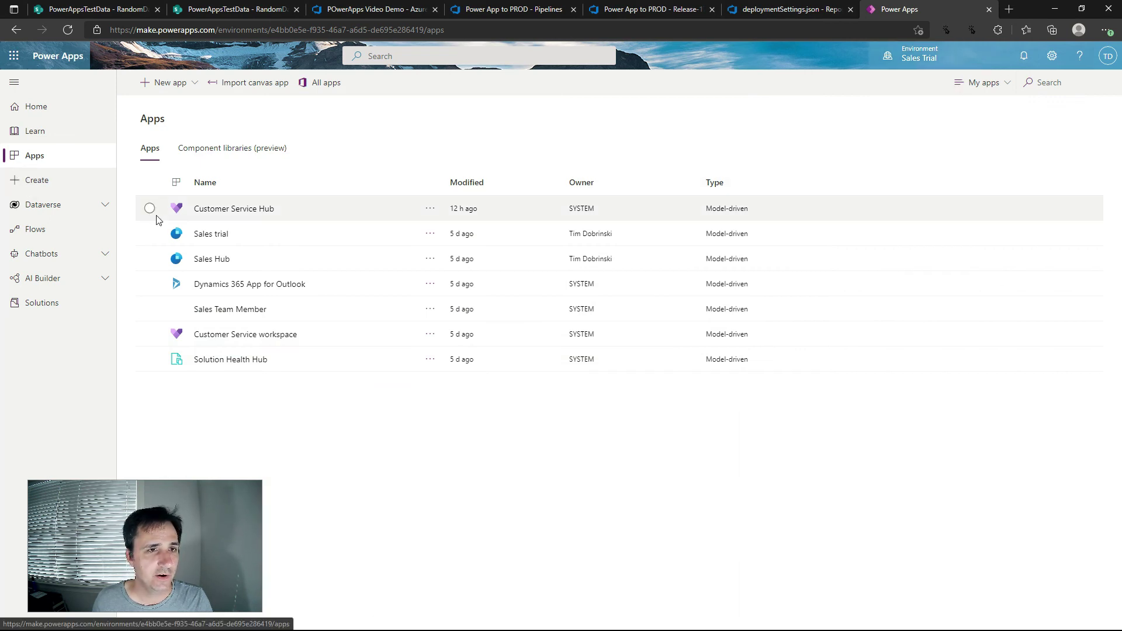
Refresh the Sales Trial Apps list in Power Apps, run EP13-EnvironmentVariables to check its list data, and close it
left_click(326, 87)
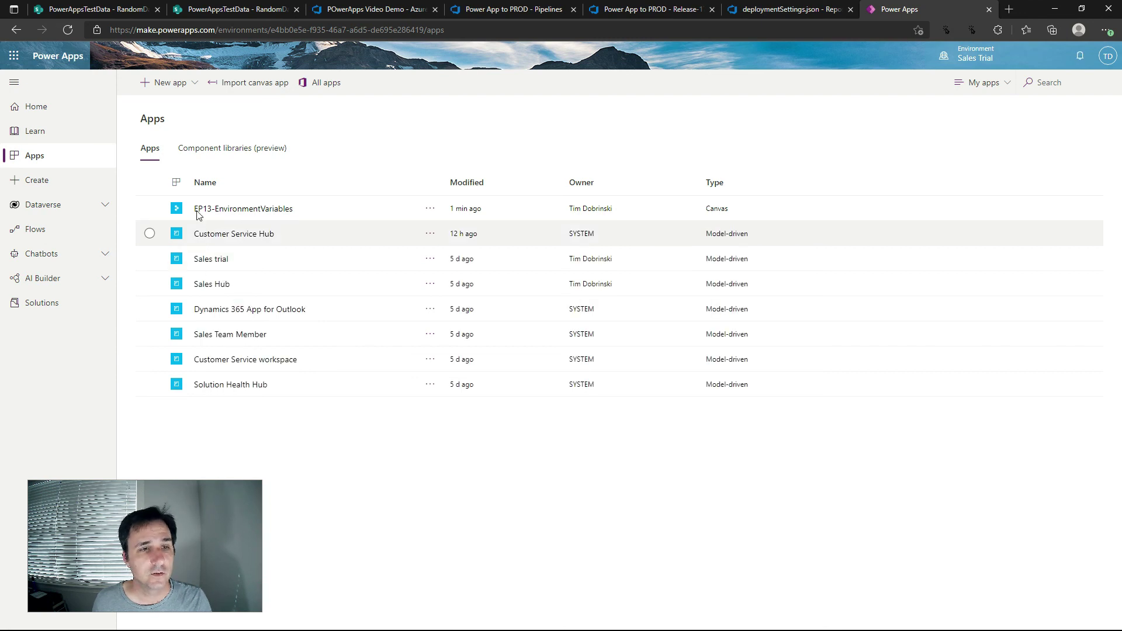
left_click(275, 210)
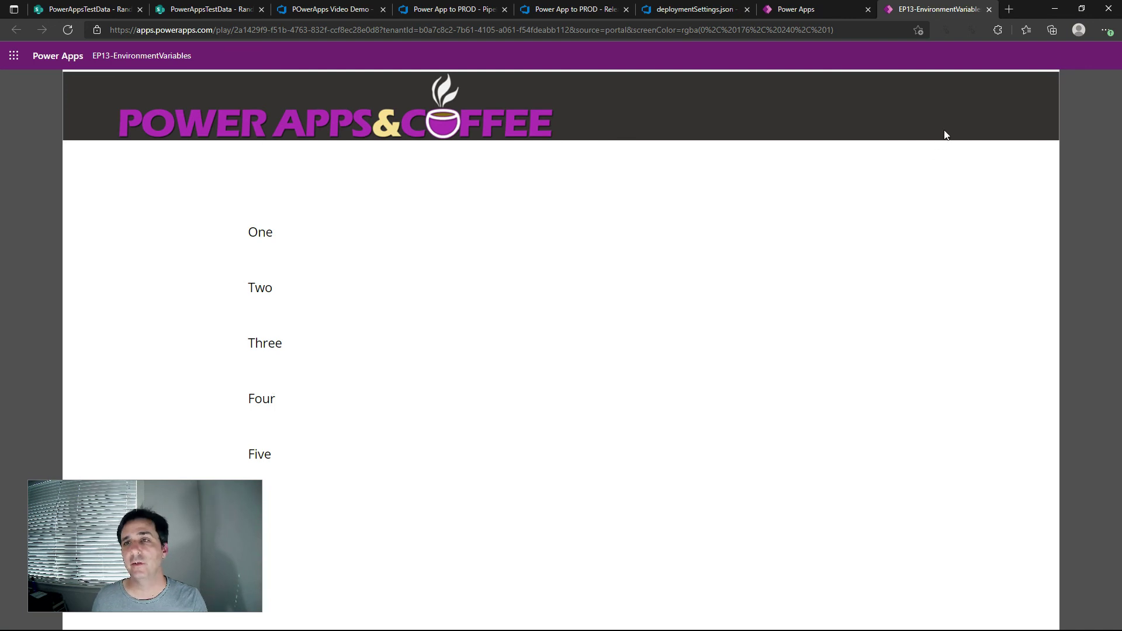
left_click(988, 9)
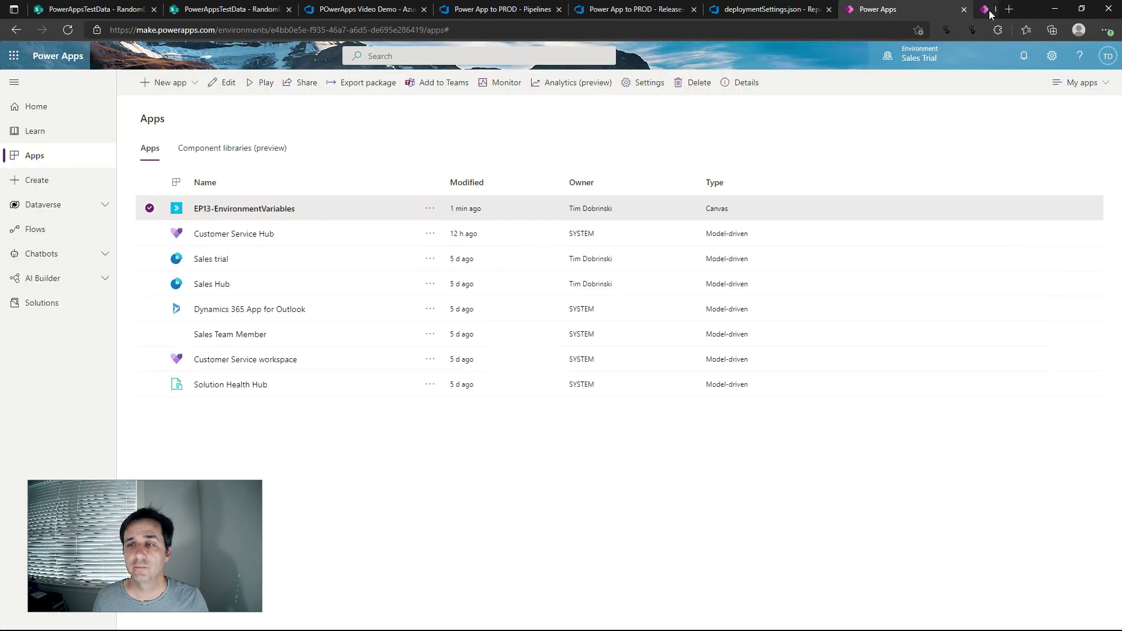